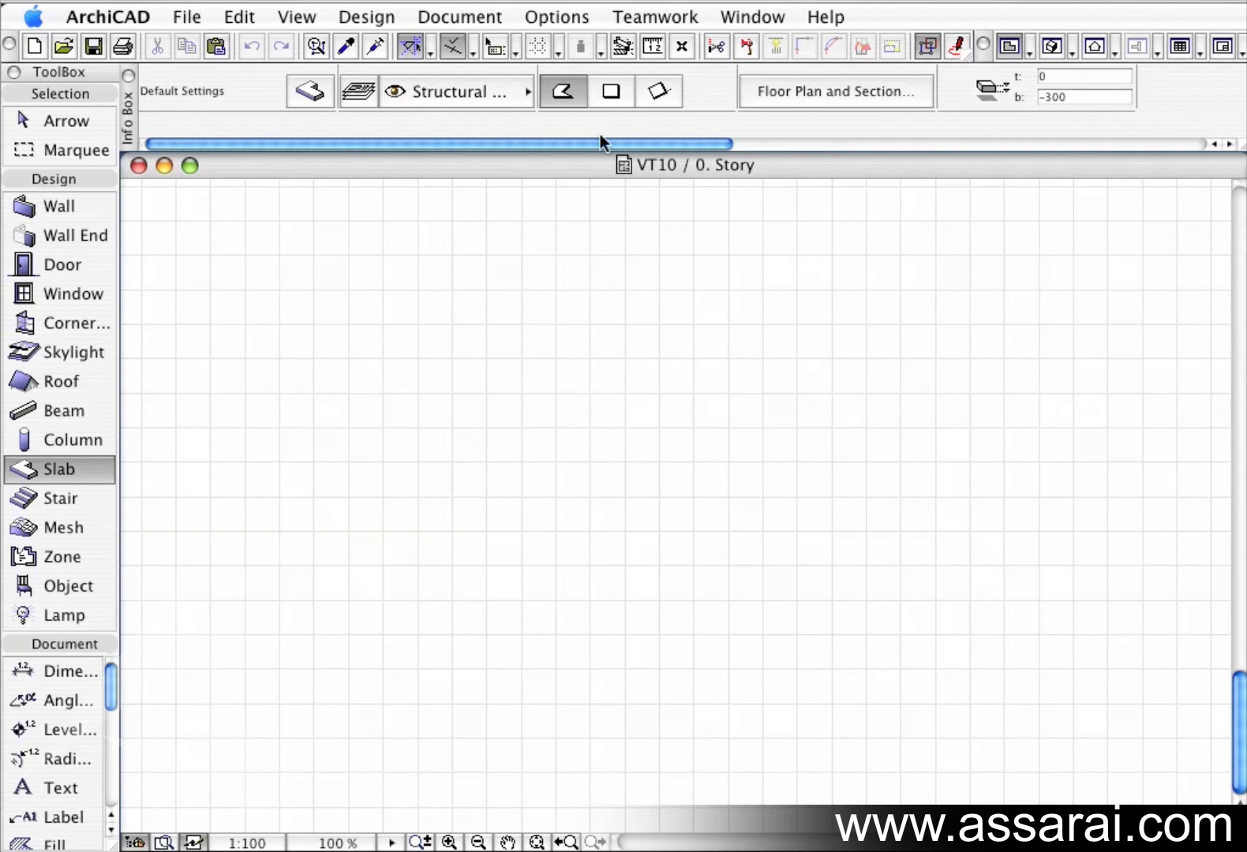
- Select the Slab tool so the Info Box shows slab settings on the empty 0. Story plan
{"action": "left_click_drag", "start_coordinate": [602, 142], "coordinate": [1074, 143]}
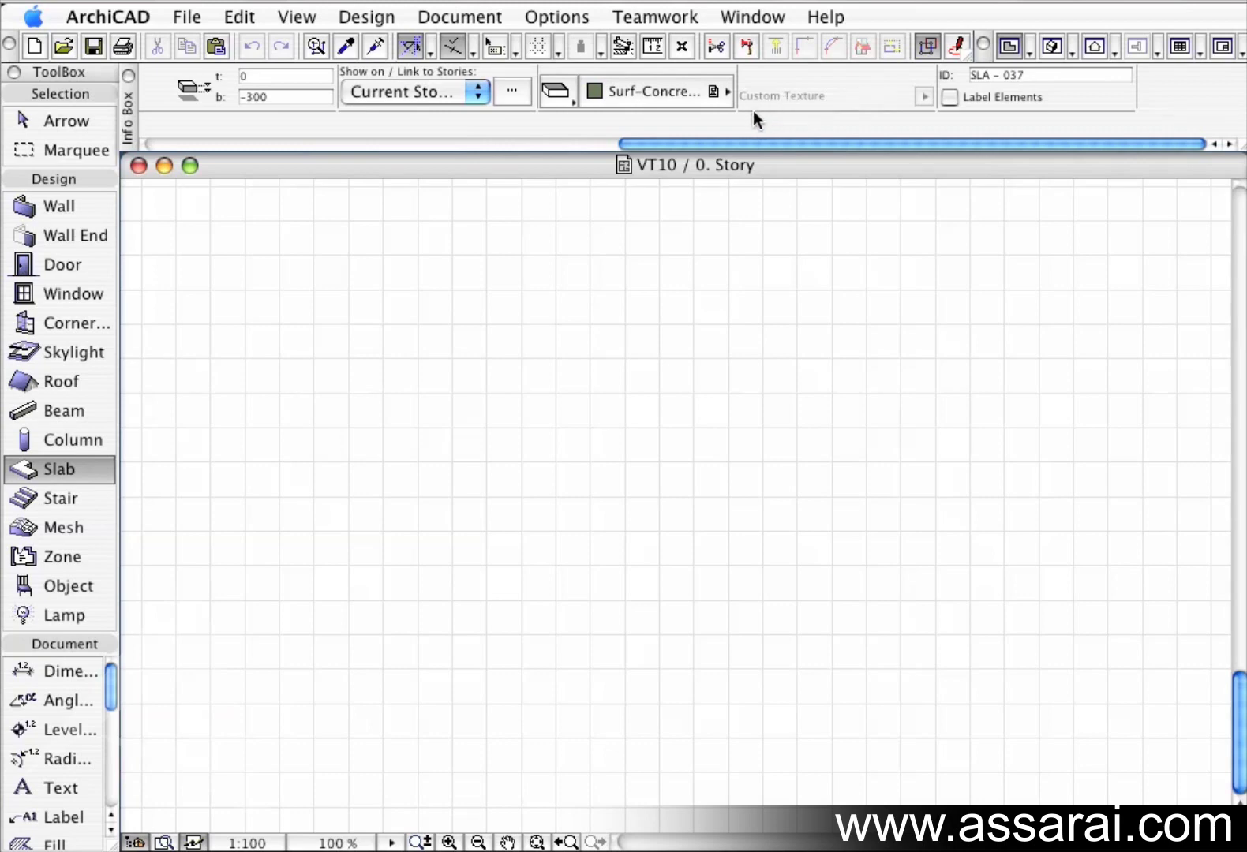
{"action": "scroll", "coordinate": [753, 109], "scroll_direction": "left", "scroll_amount": 5}
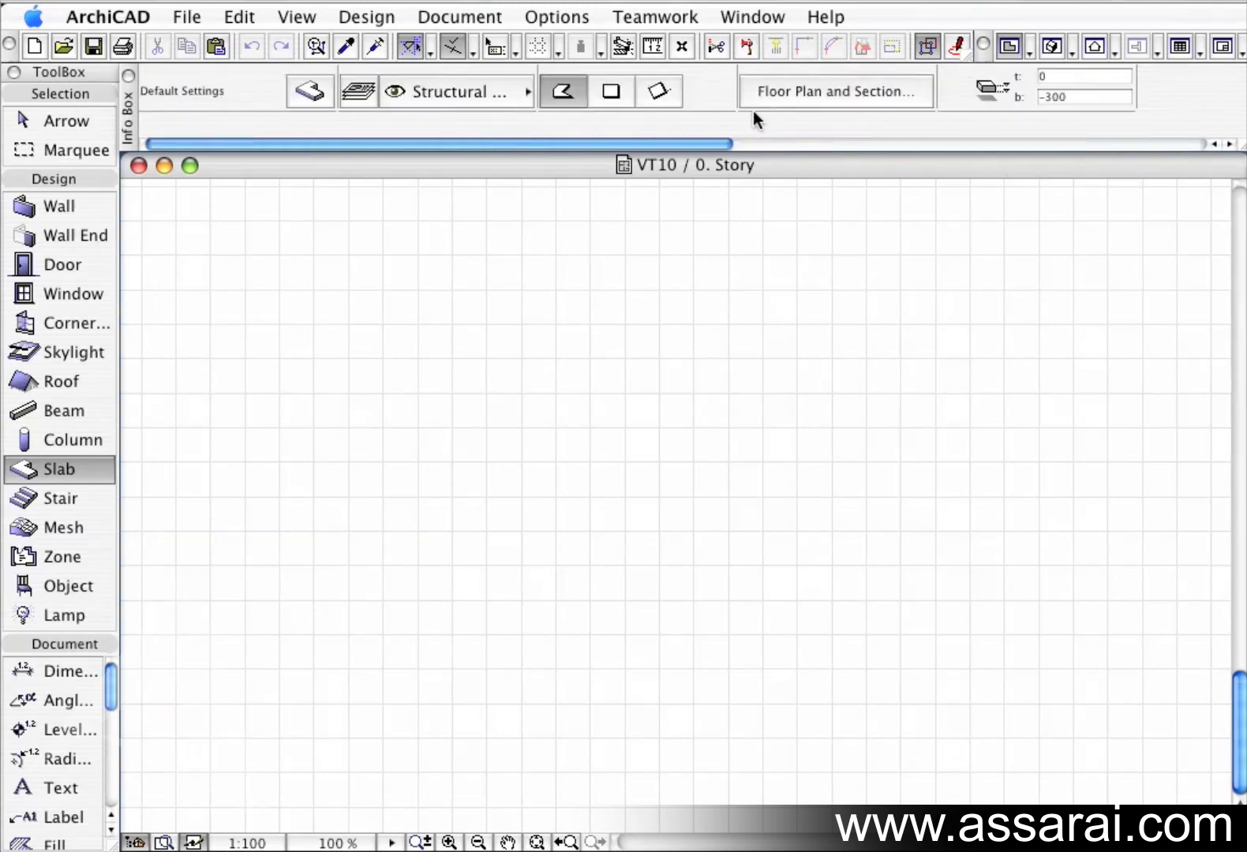
{"action": "scroll", "coordinate": [753, 109], "scroll_direction": "right", "scroll_amount": 5}
{"action": "scroll", "coordinate": [753, 110], "scroll_direction": "left", "scroll_amount": 5}
{"action": "scroll", "coordinate": [753, 110], "scroll_direction": "right", "scroll_amount": 5}
{"action": "scroll", "coordinate": [753, 110], "scroll_direction": "left", "scroll_amount": 5}
{"action": "left_click_drag", "start_coordinate": [656, 147], "coordinate": [681, 144]}
{"action": "scroll", "coordinate": [690, 99], "scroll_direction": "right", "scroll_amount": 5}
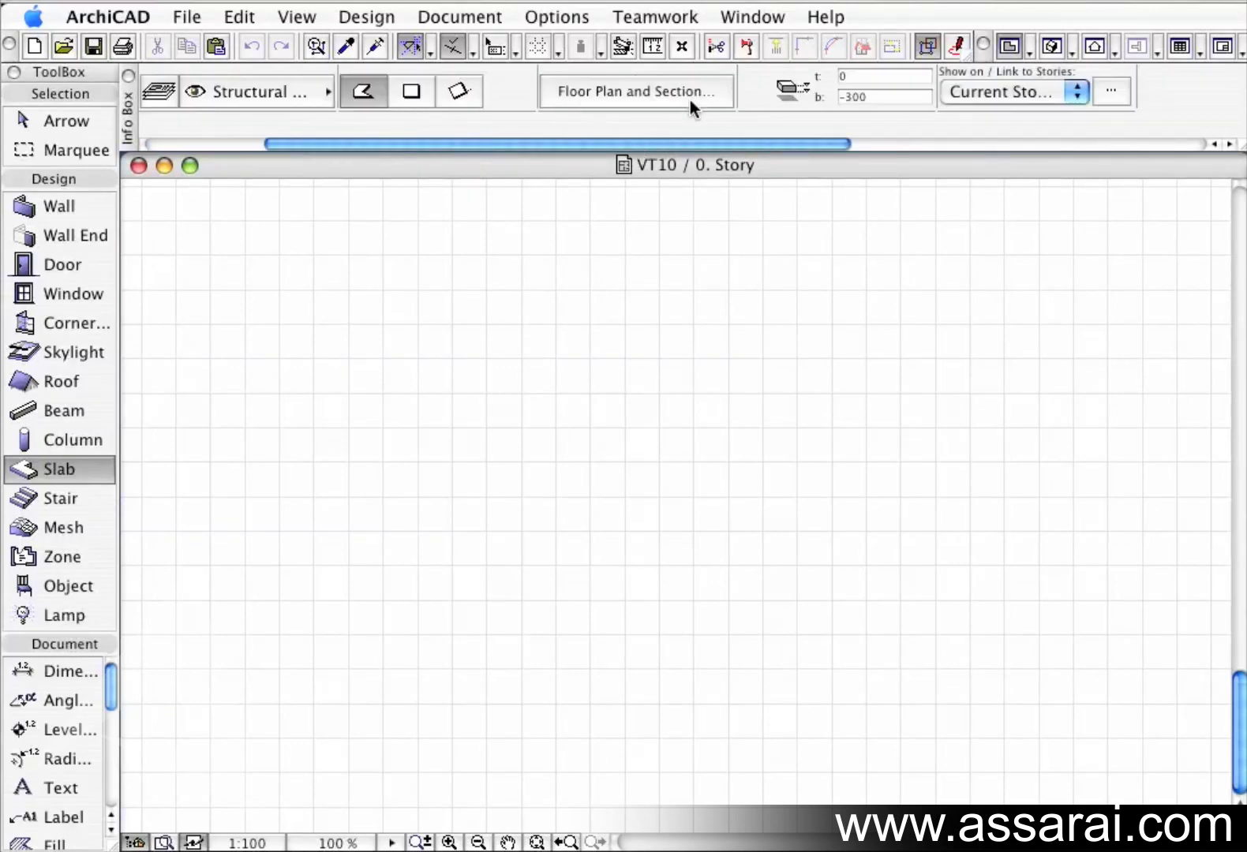
{"action": "scroll", "coordinate": [691, 99], "scroll_direction": "left", "scroll_amount": 3}
{"action": "scroll", "coordinate": [692, 103], "scroll_direction": "left", "scroll_amount": 2}
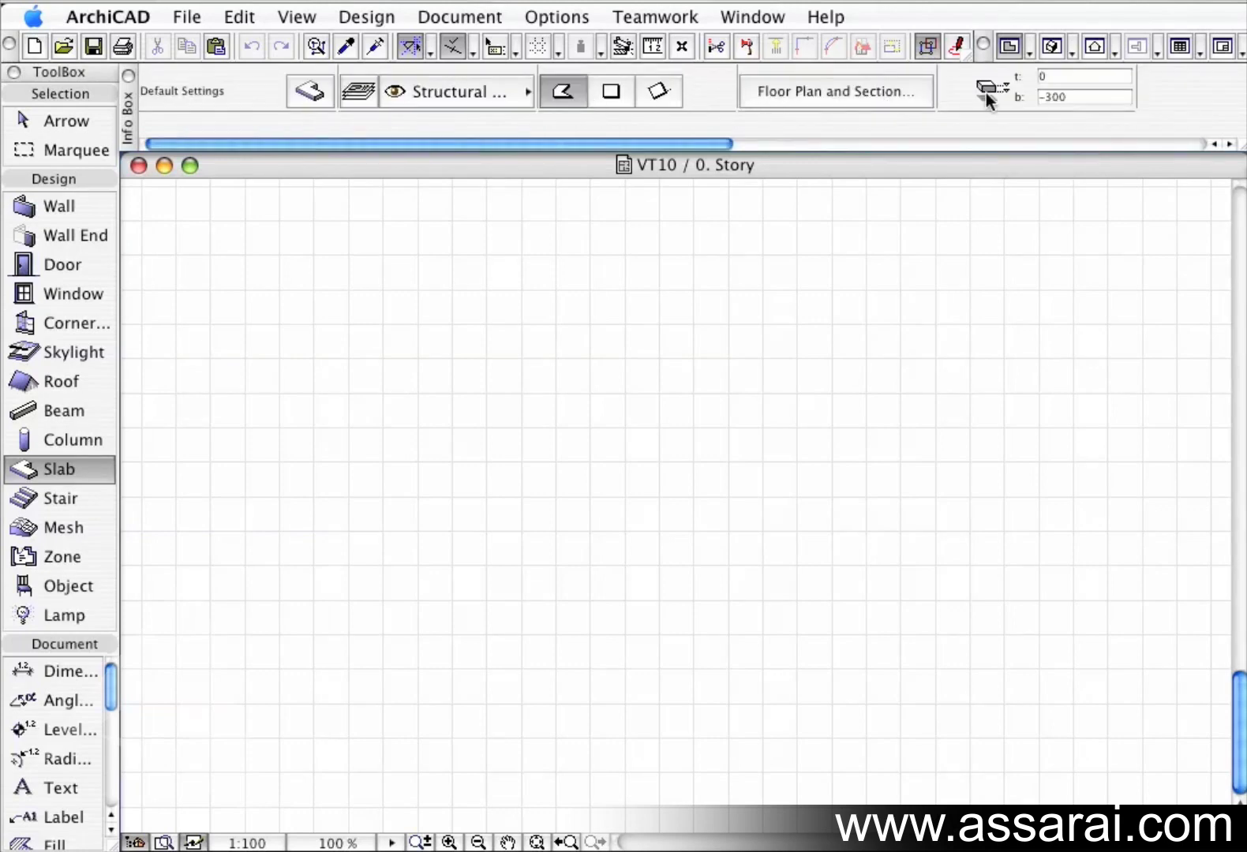
- Open Slab Default Settings showing 300 thickness, and list the saved slab favorites
{"action": "left_click", "coordinate": [312, 93]}
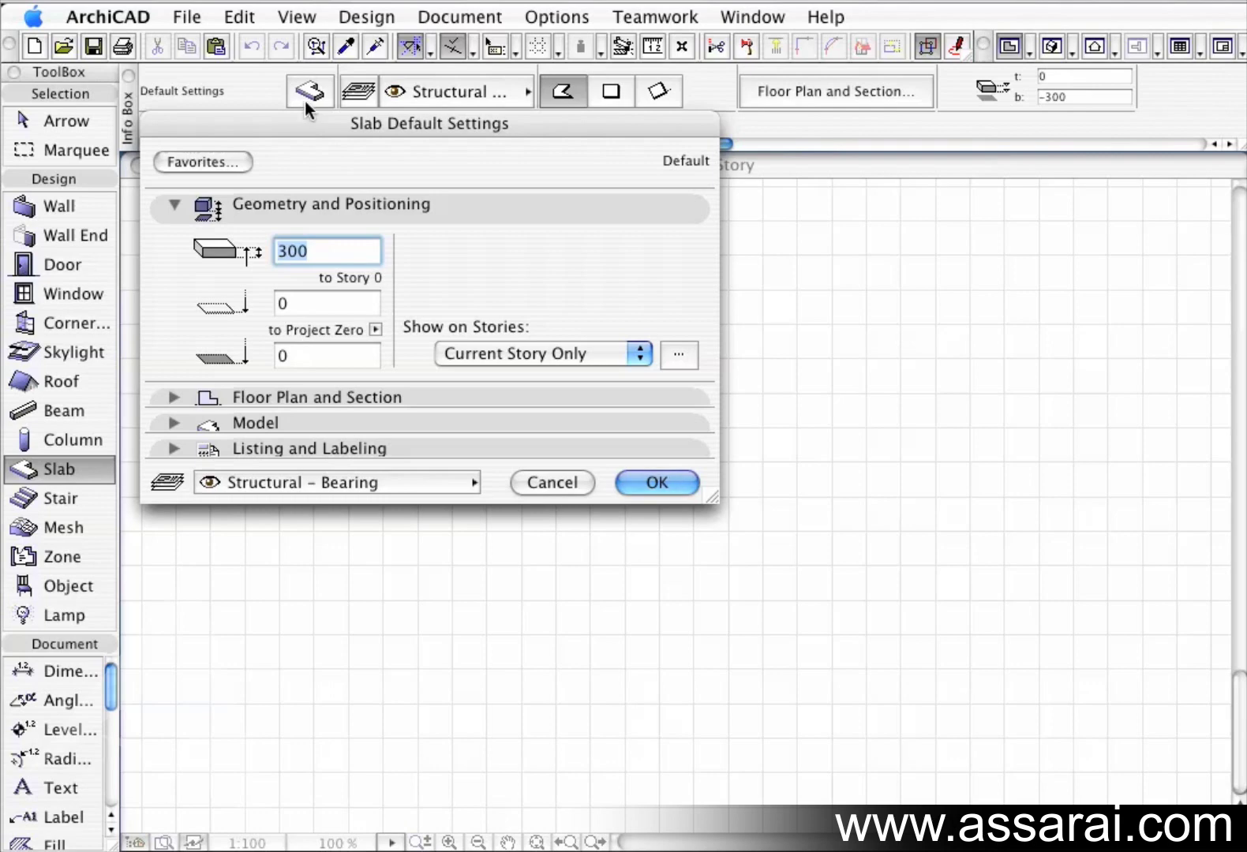
{"action": "mouse_move", "coordinate": [312, 125]}
{"action": "left_mouse_down"}
{"action": "mouse_move", "coordinate": [313, 150]}
{"action": "mouse_move", "coordinate": [311, 140]}
{"action": "left_mouse_up"}
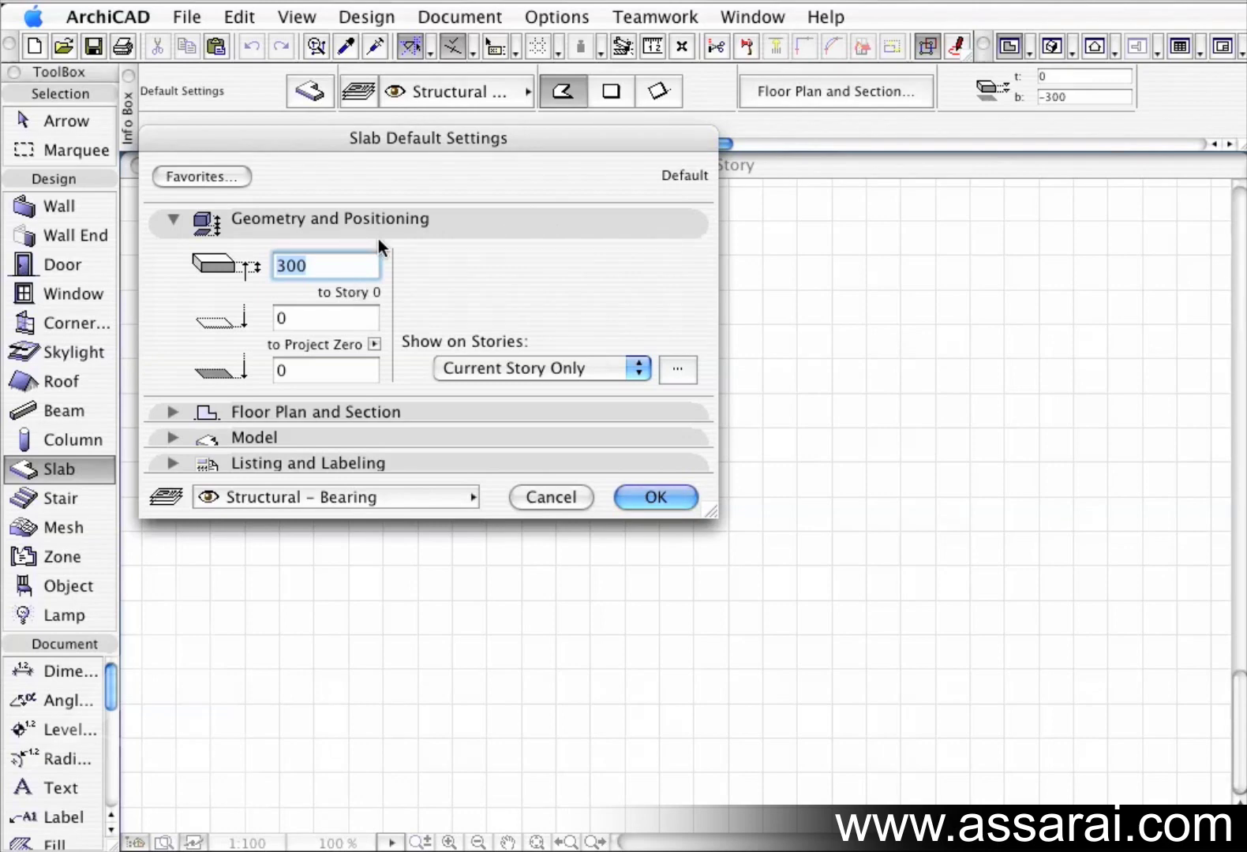
{"action": "left_click_drag", "start_coordinate": [359, 134], "coordinate": [358, 123]}
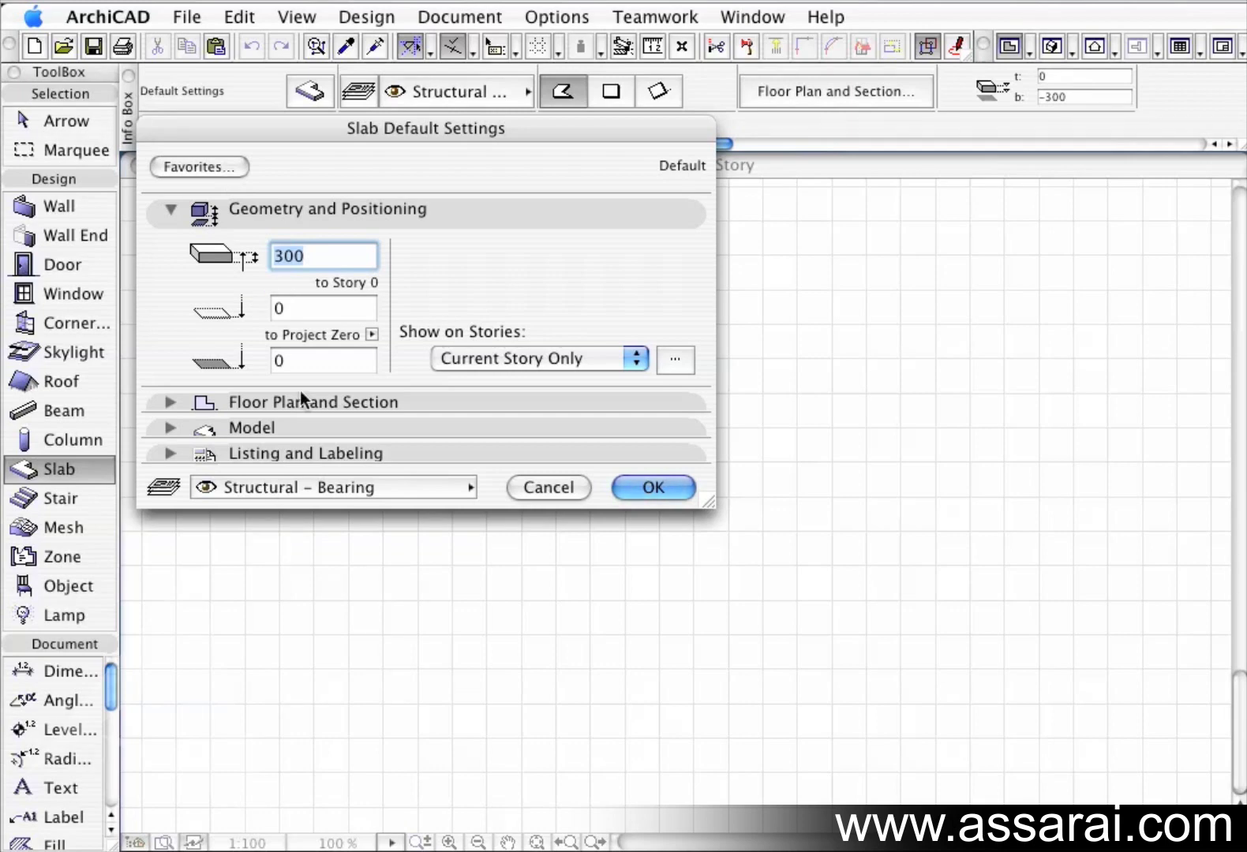
{"action": "left_click", "coordinate": [200, 168]}
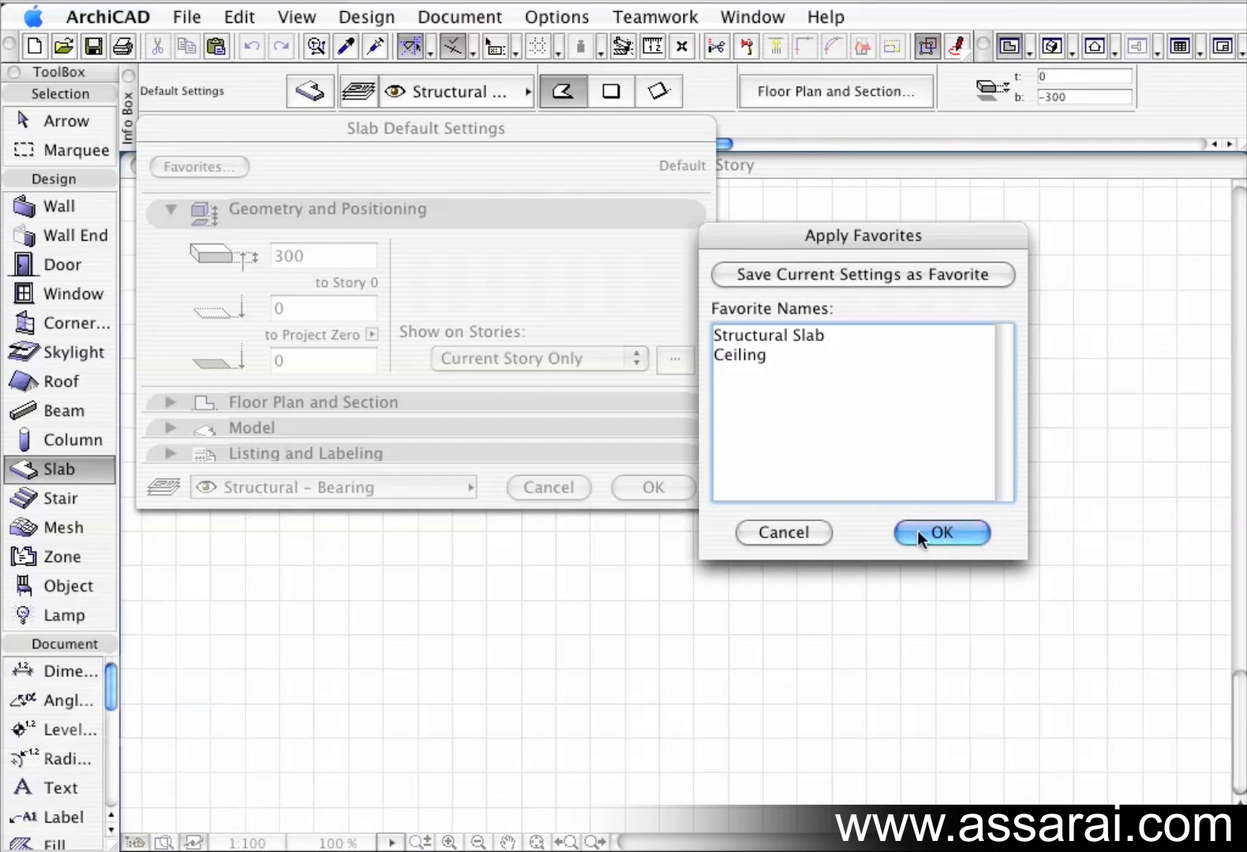
{"action": "left_click", "coordinate": [791, 535]}
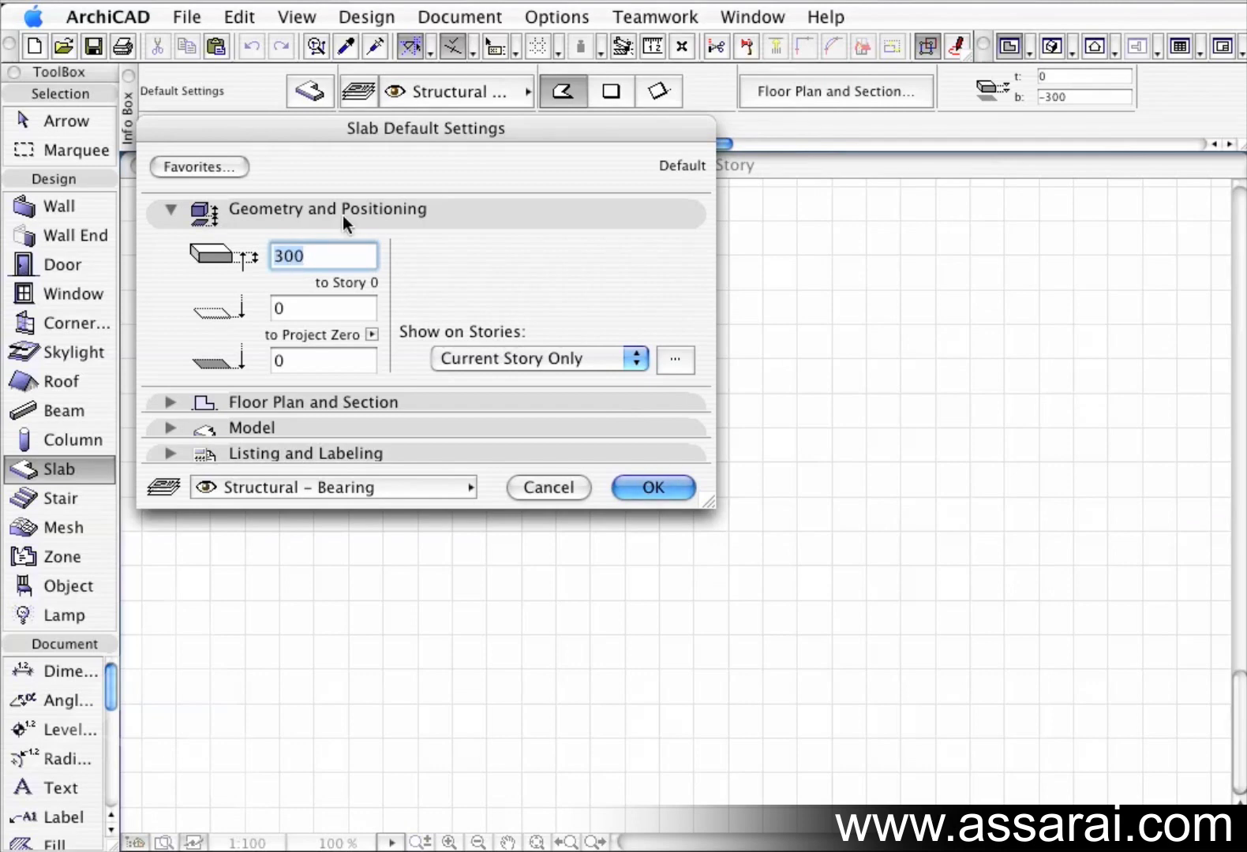
{"action": "left_click", "coordinate": [170, 210]}
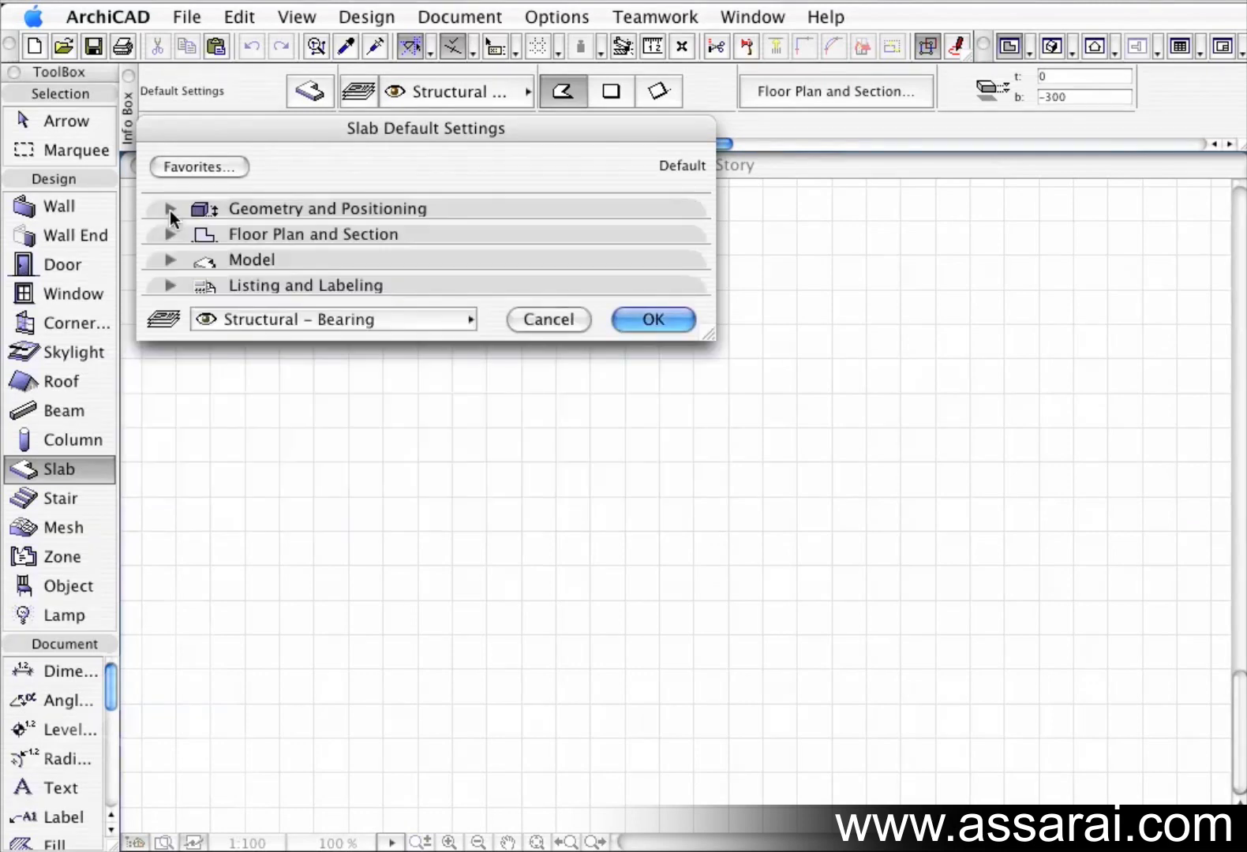
{"action": "left_click", "coordinate": [169, 210]}
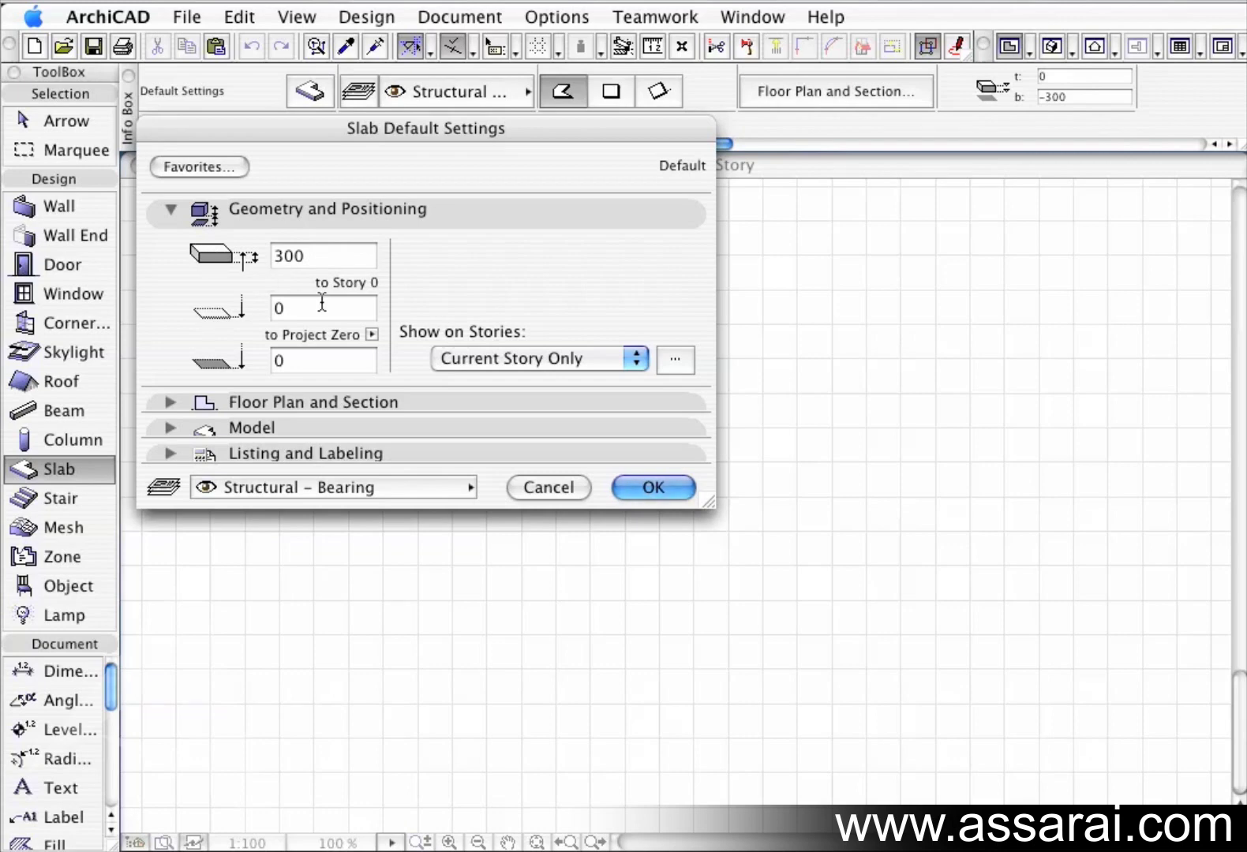
{"action": "left_click_drag", "start_coordinate": [387, 133], "coordinate": [383, 272]}
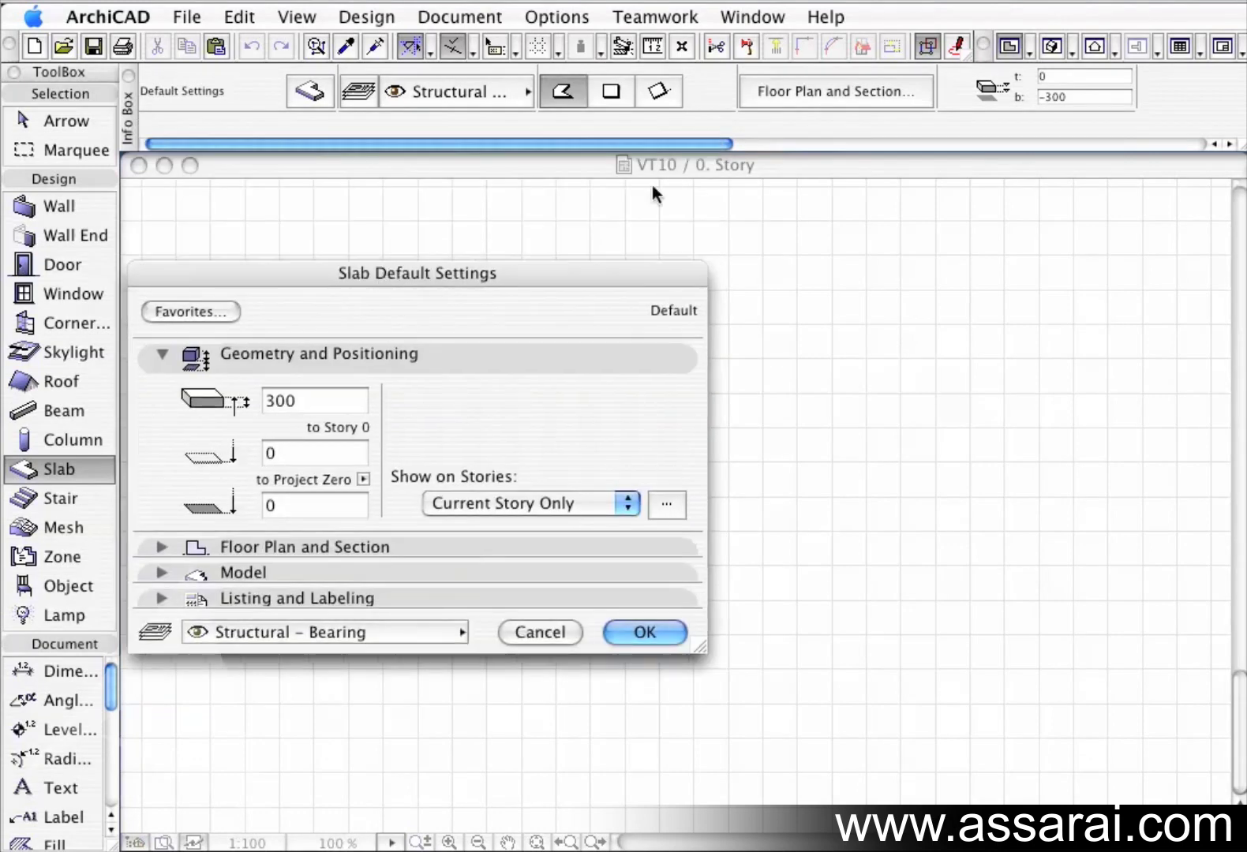
{"action": "left_click_drag", "start_coordinate": [467, 277], "coordinate": [467, 175]}
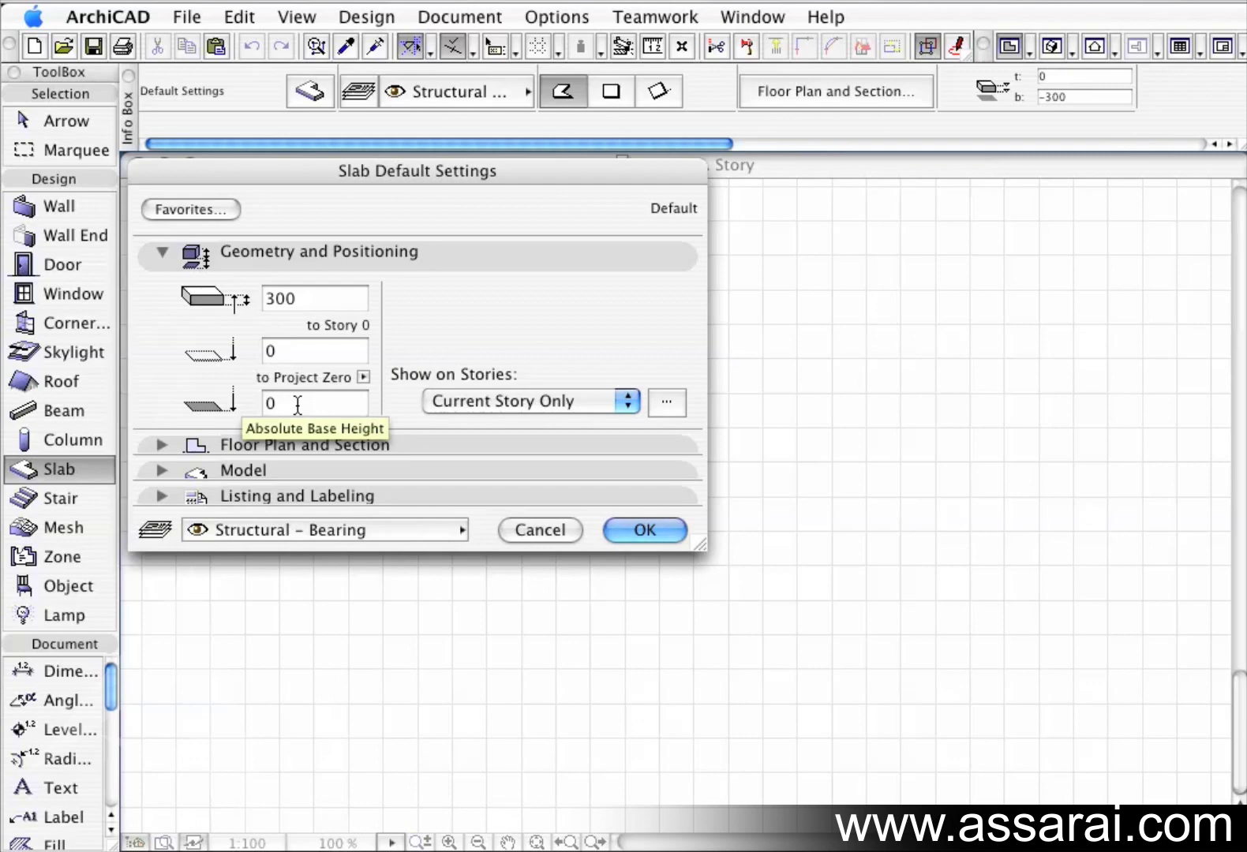
- Set Show on Stories to Custom: outline 1 story up, fill on the home story only
{"action": "left_click", "coordinate": [480, 400]}
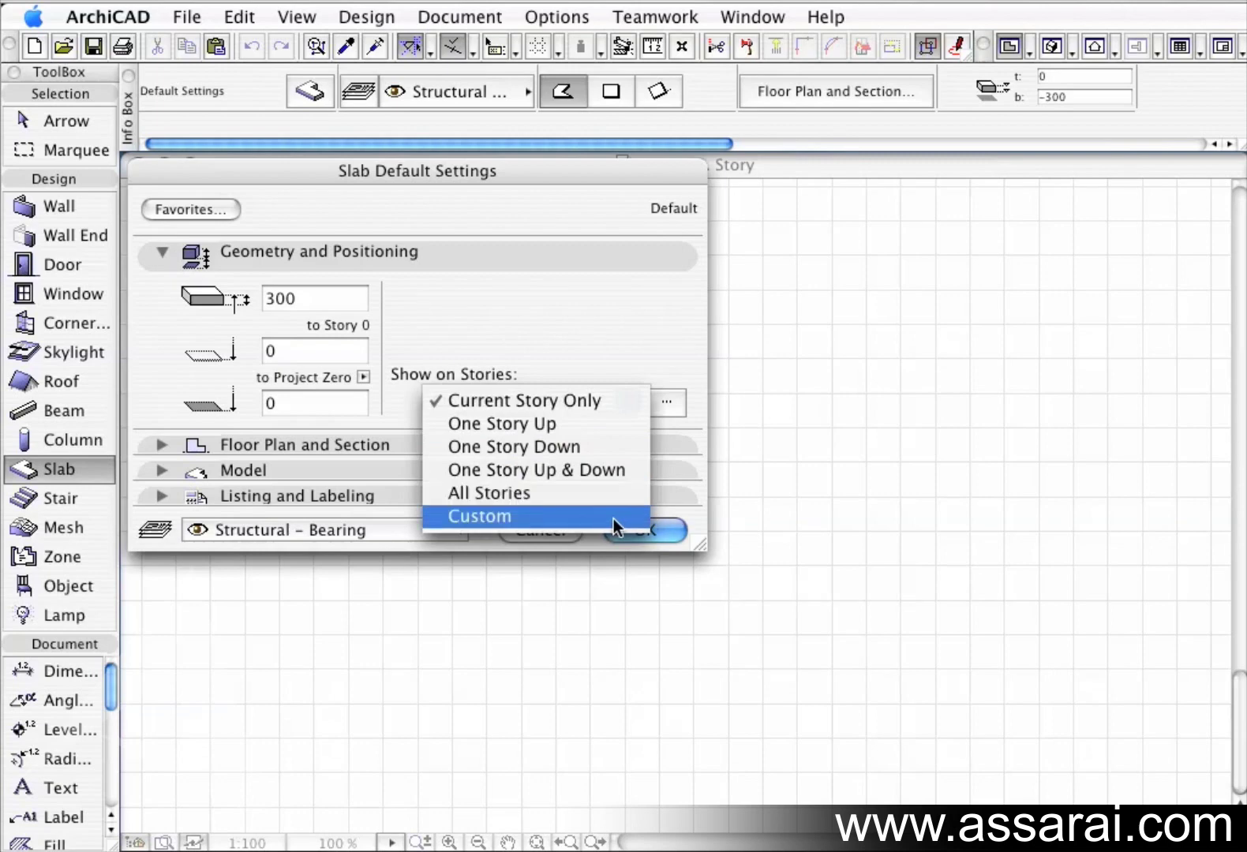
{"action": "left_click", "coordinate": [612, 518]}
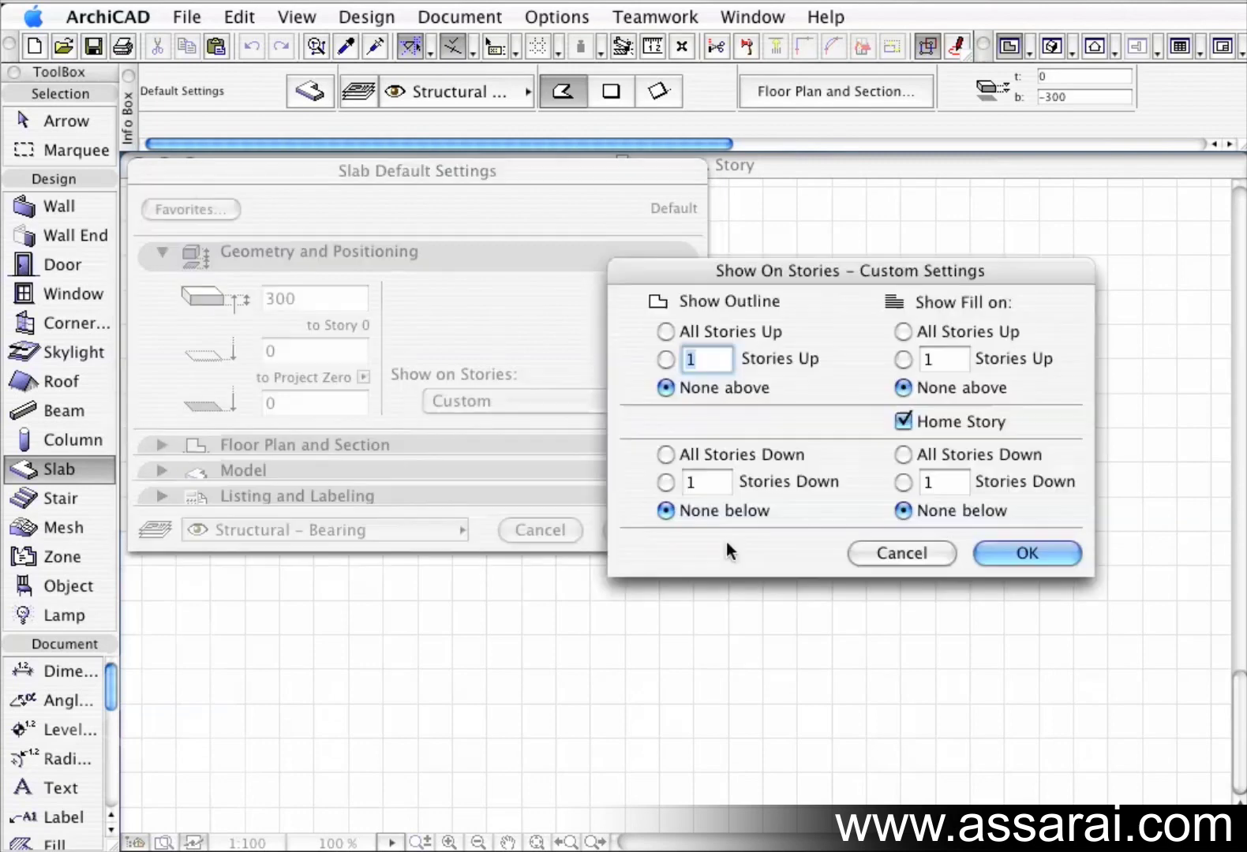
{"action": "left_click_drag", "start_coordinate": [797, 262], "coordinate": [821, 272]}
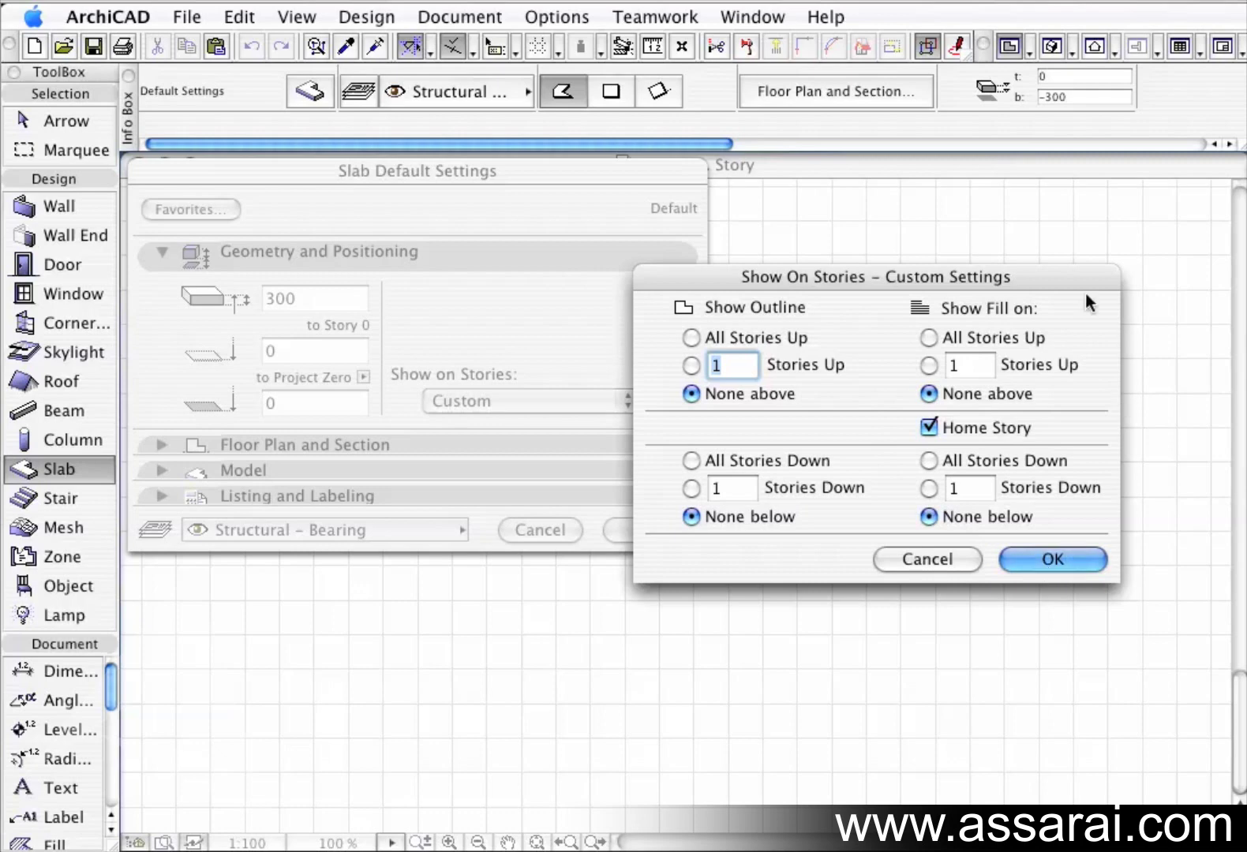
{"action": "left_click", "coordinate": [930, 365]}
{"action": "left_click", "coordinate": [924, 394]}
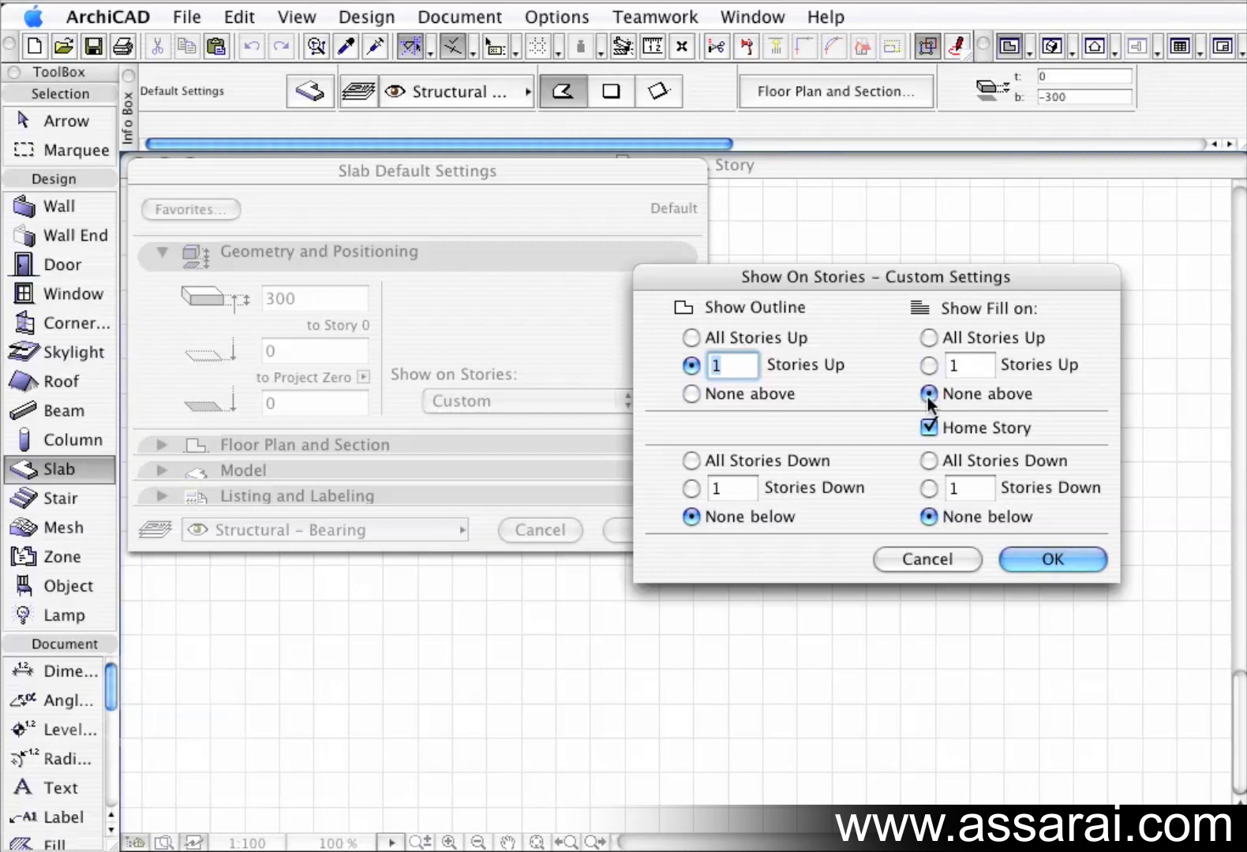
{"action": "left_click", "coordinate": [1042, 561]}
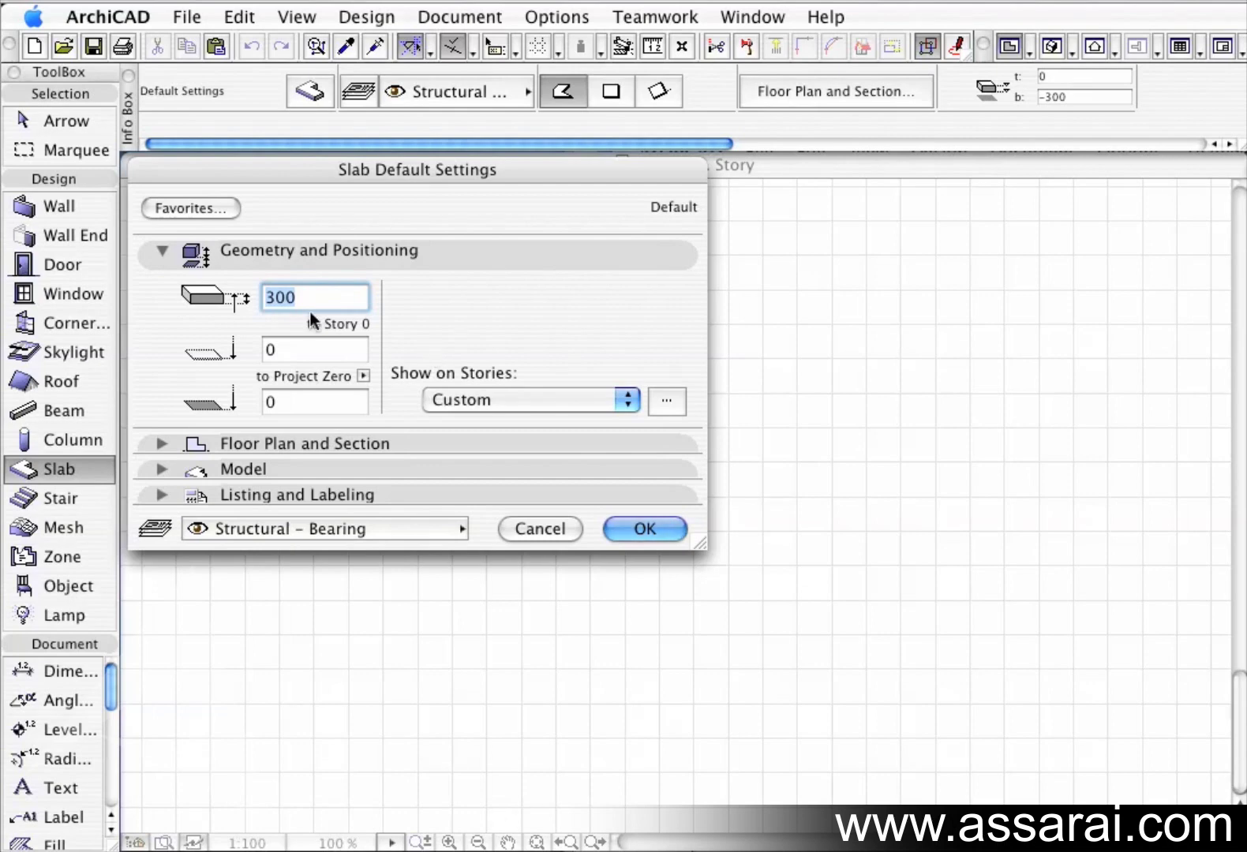
{"action": "left_click", "coordinate": [162, 251]}
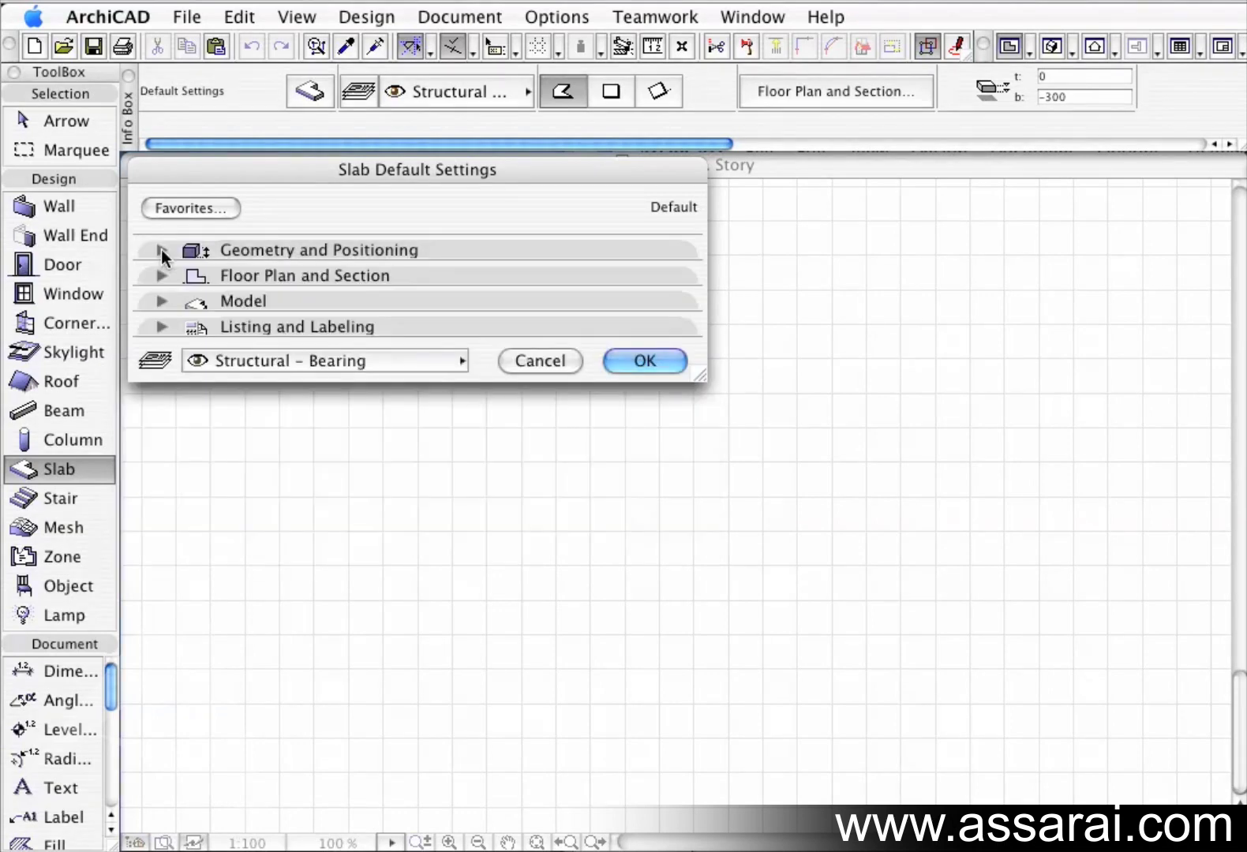
- Expand Floor Plan and Section settings and set the Structure Cut Fill to Lightweight Concrete
{"action": "left_click", "coordinate": [162, 276]}
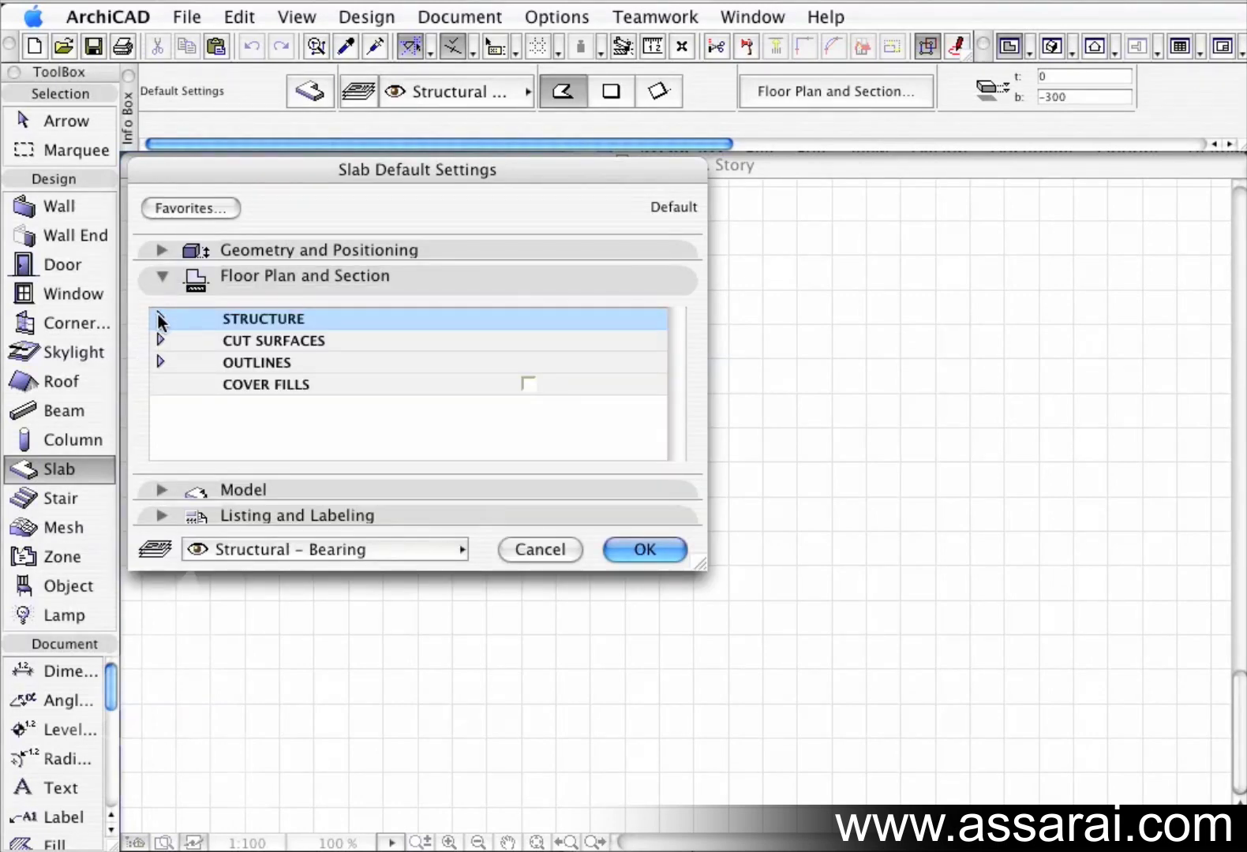
{"action": "left_click", "coordinate": [161, 318]}
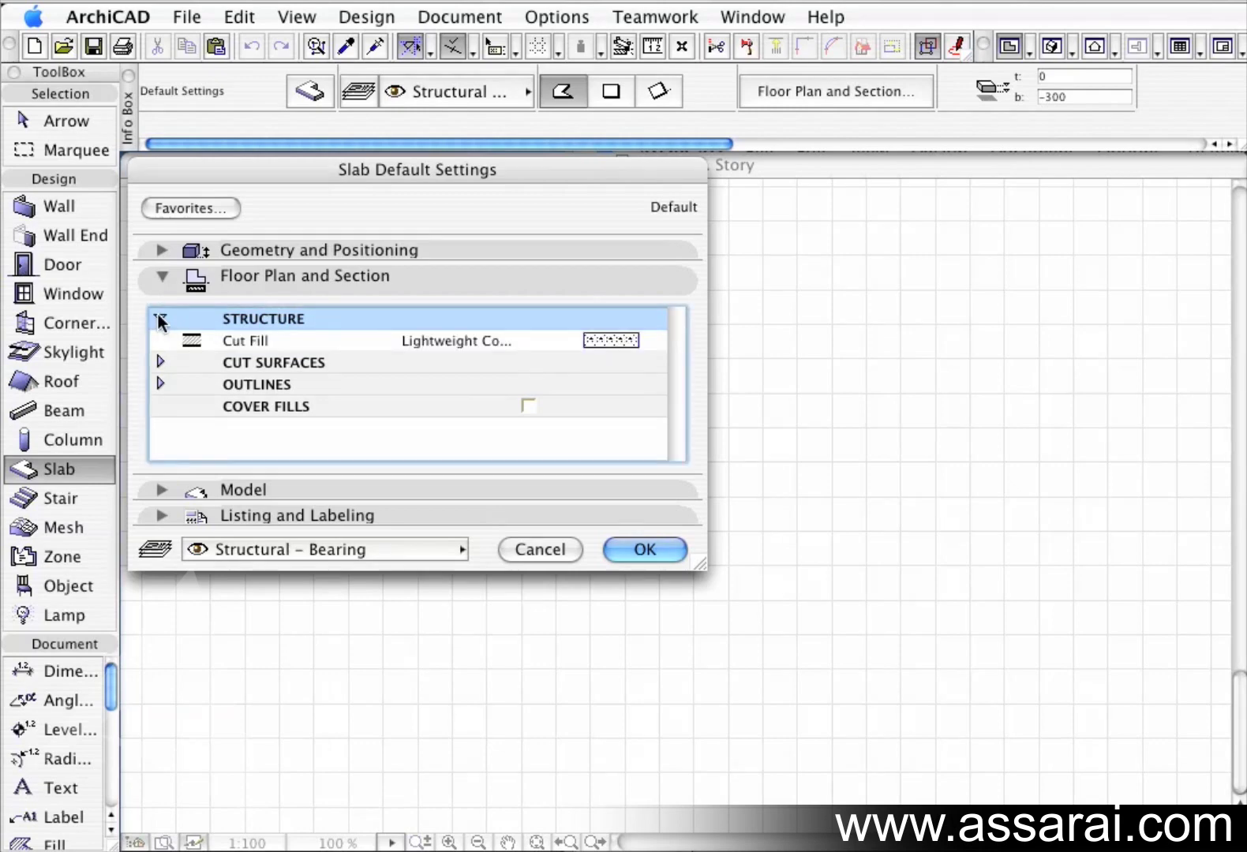
{"action": "left_click", "coordinate": [160, 250]}
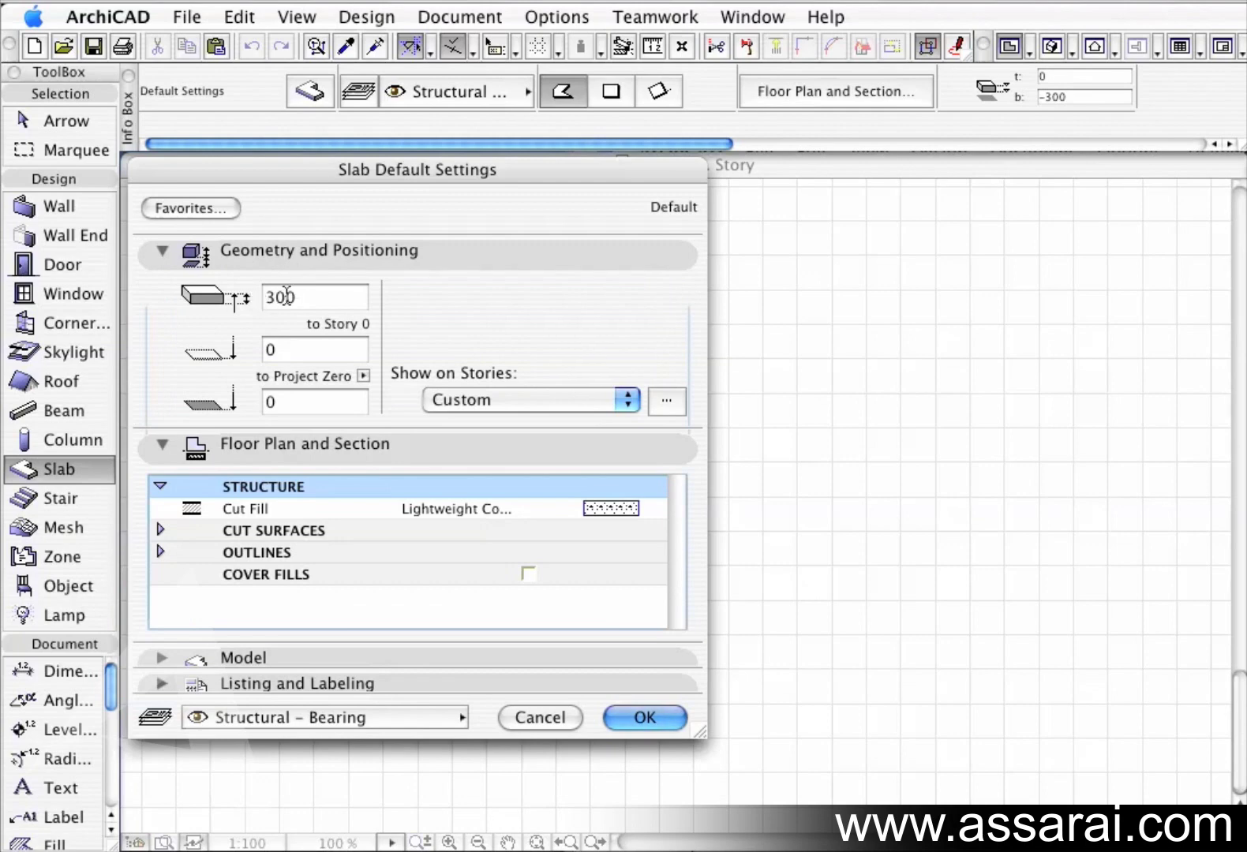
{"action": "left_click", "coordinate": [617, 513]}
{"action": "left_click", "coordinate": [616, 514]}
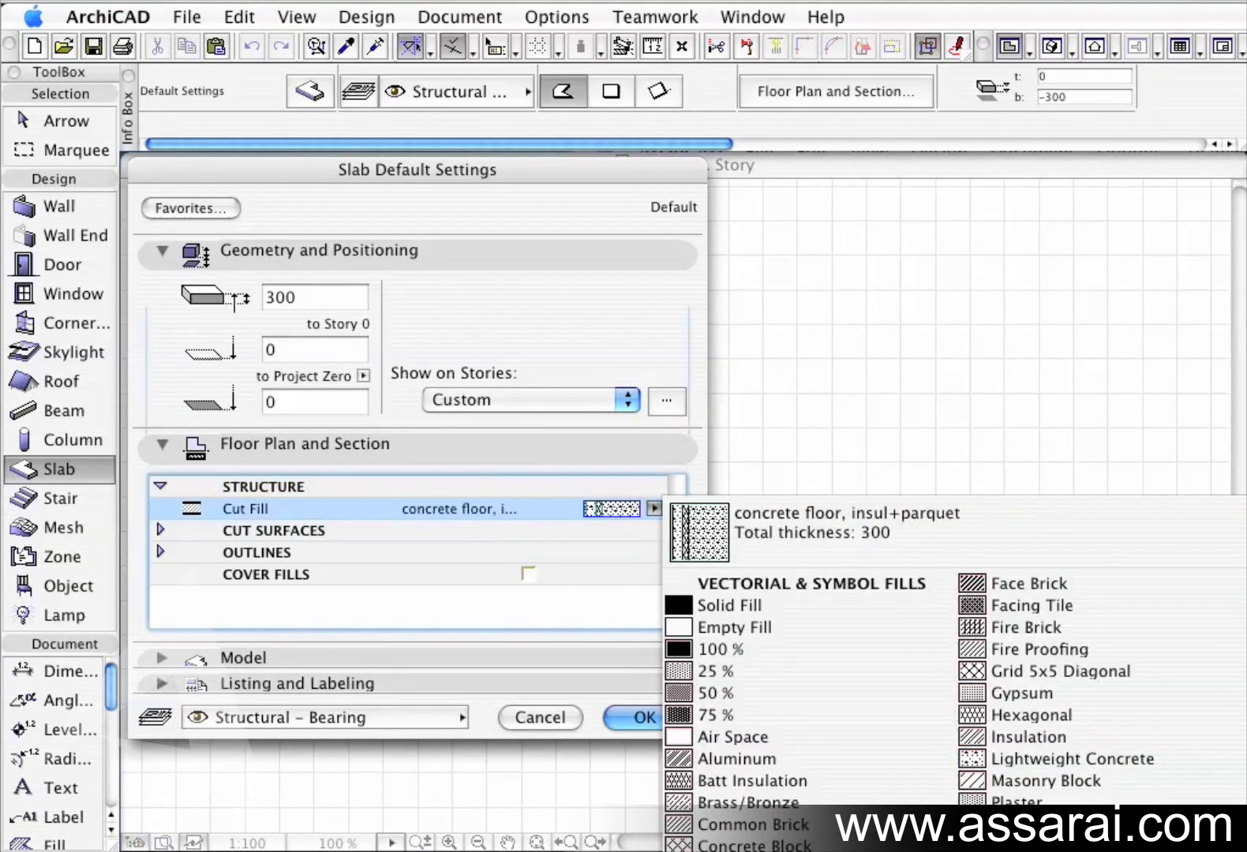
{"action": "left_click", "coordinate": [387, 312]}
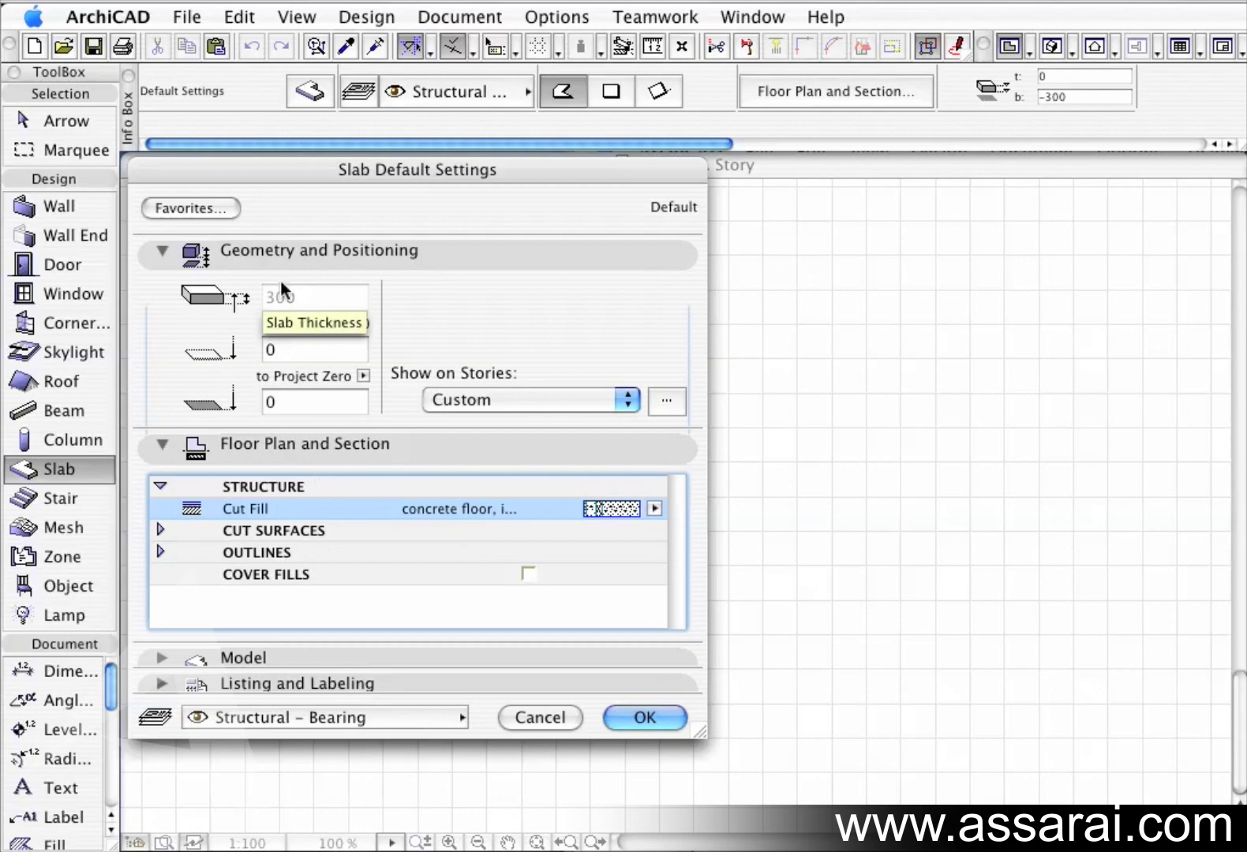
{"action": "left_click", "coordinate": [628, 518]}
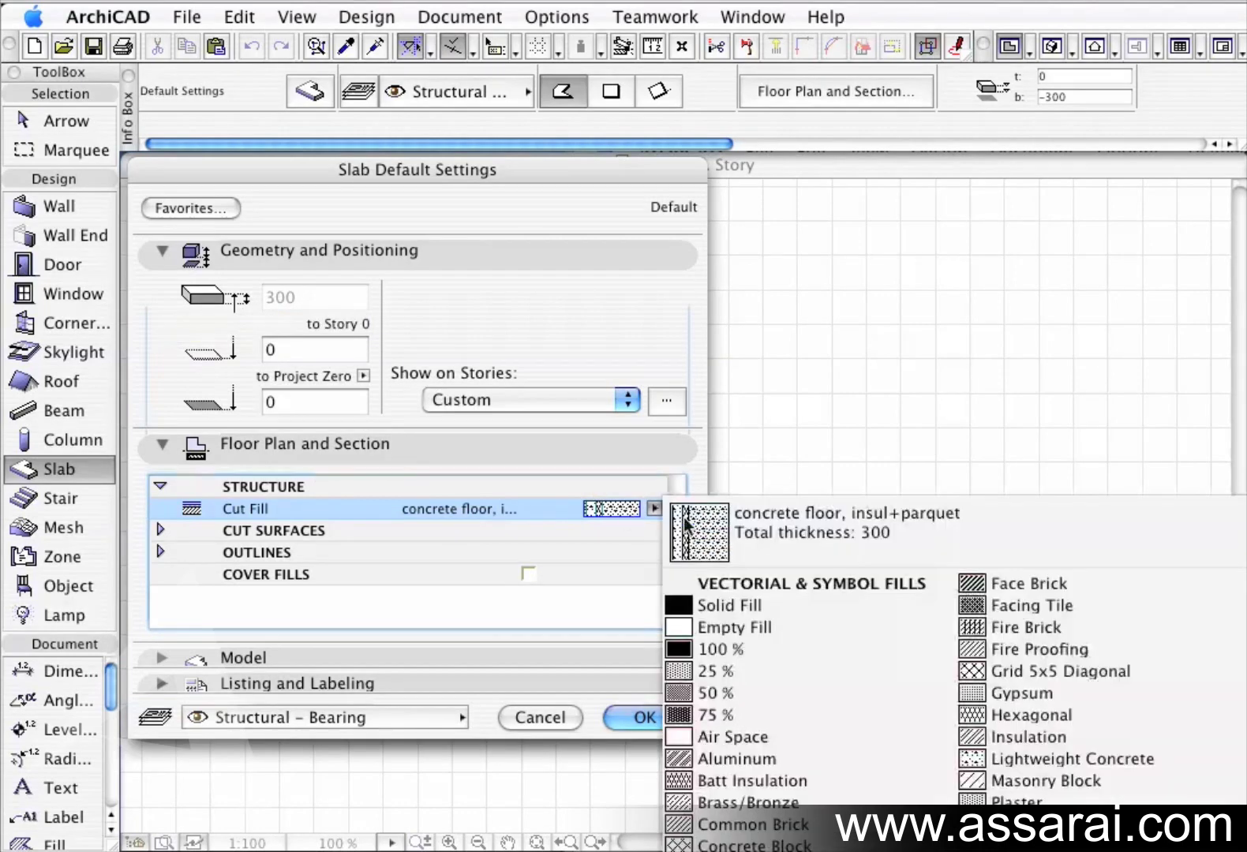
{"action": "left_click", "coordinate": [1043, 759]}
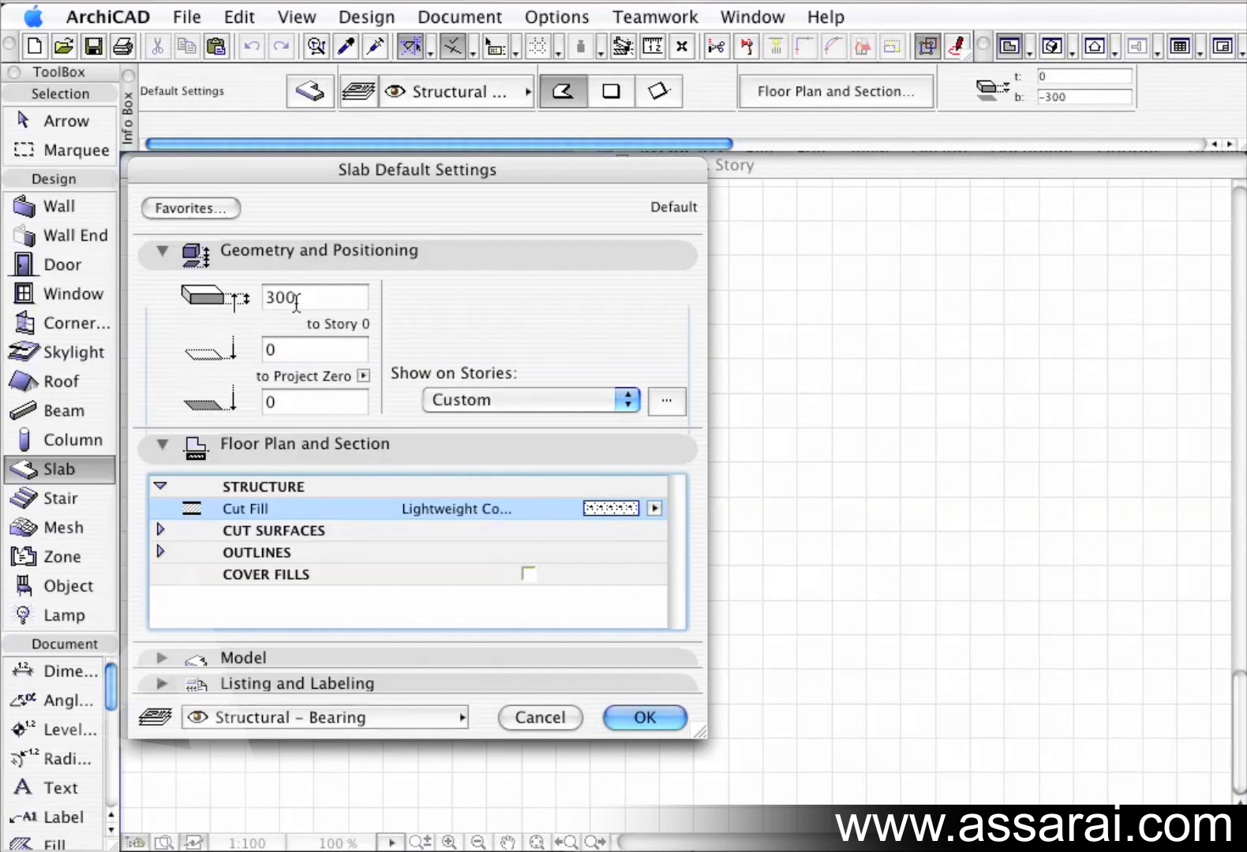
{"action": "left_click", "coordinate": [162, 250]}
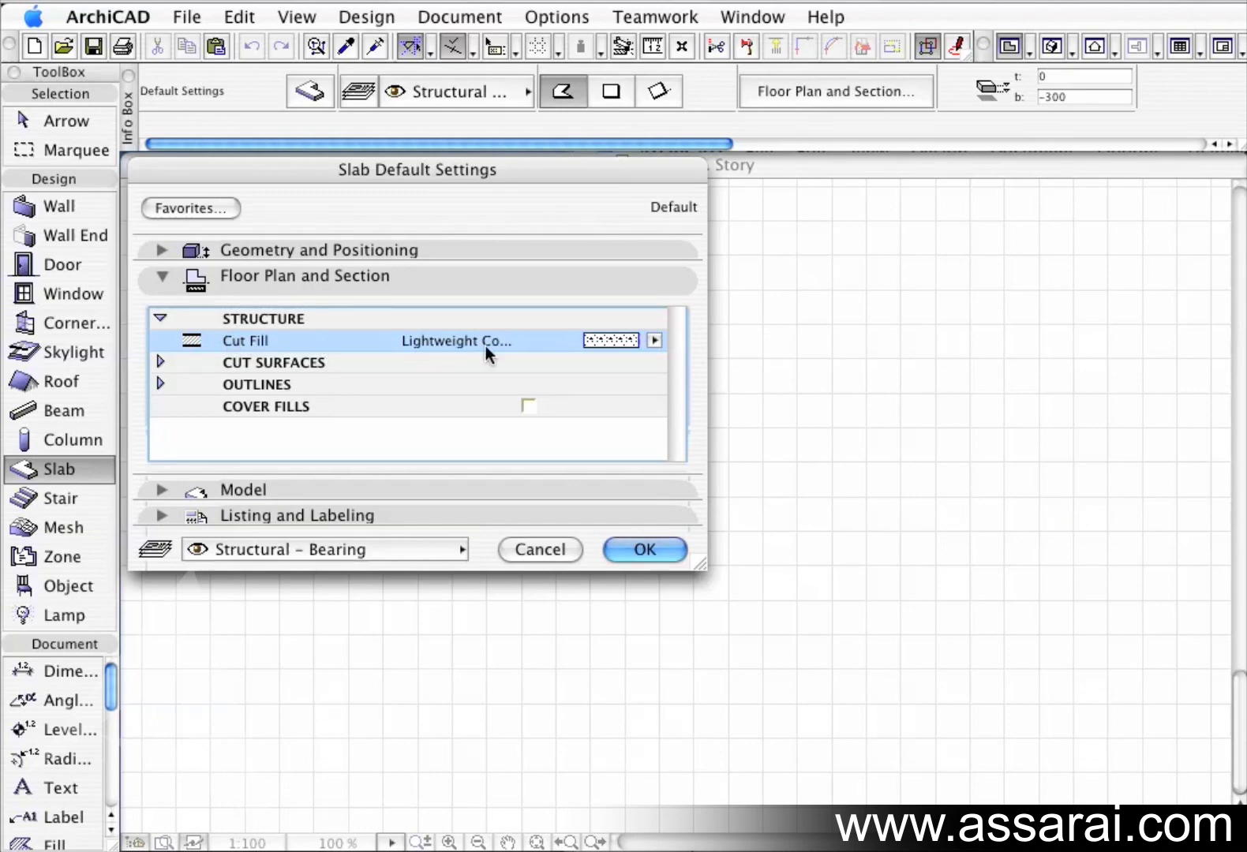
- Set the cut fill to the concrete floor, insul+10mm tile composite and enlarge the dialog
{"action": "left_click_drag", "start_coordinate": [533, 183], "coordinate": [405, 179]}
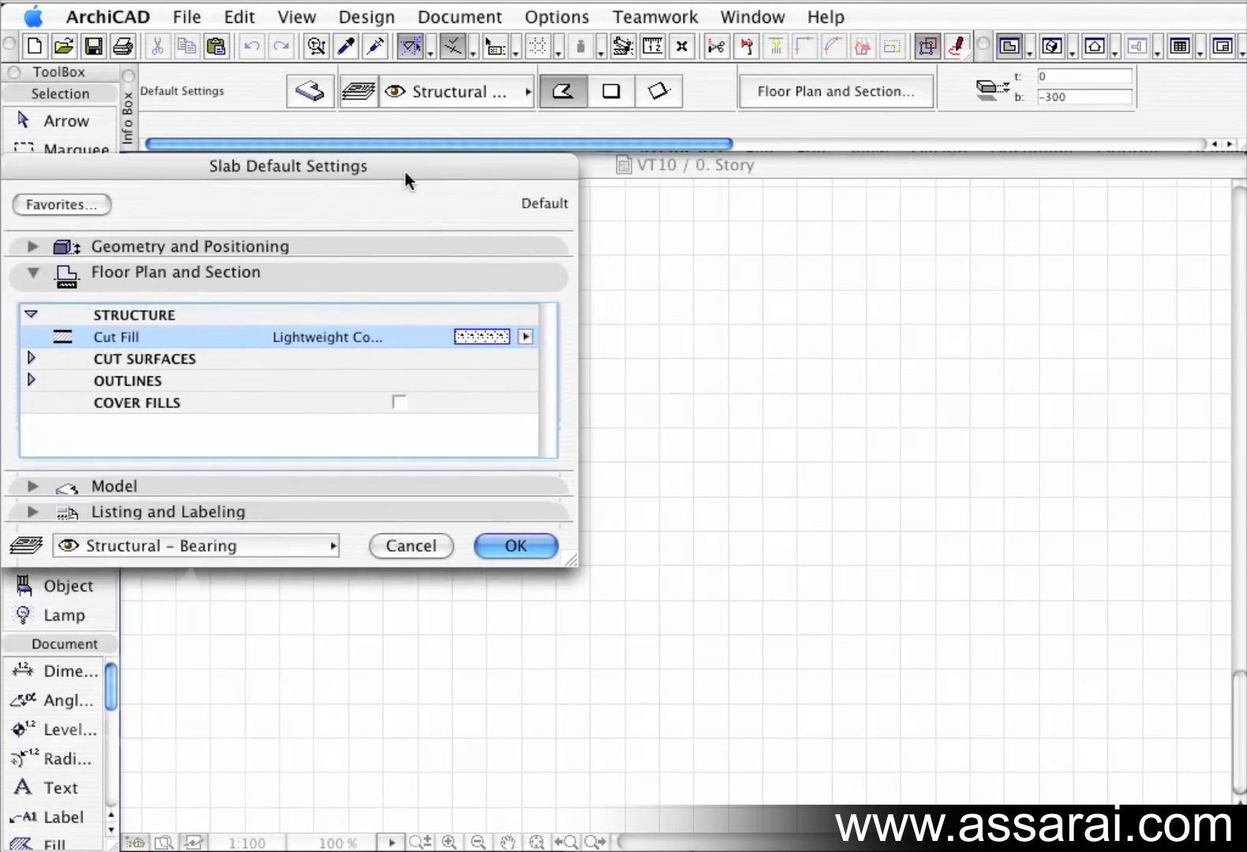
{"action": "left_click", "coordinate": [525, 337]}
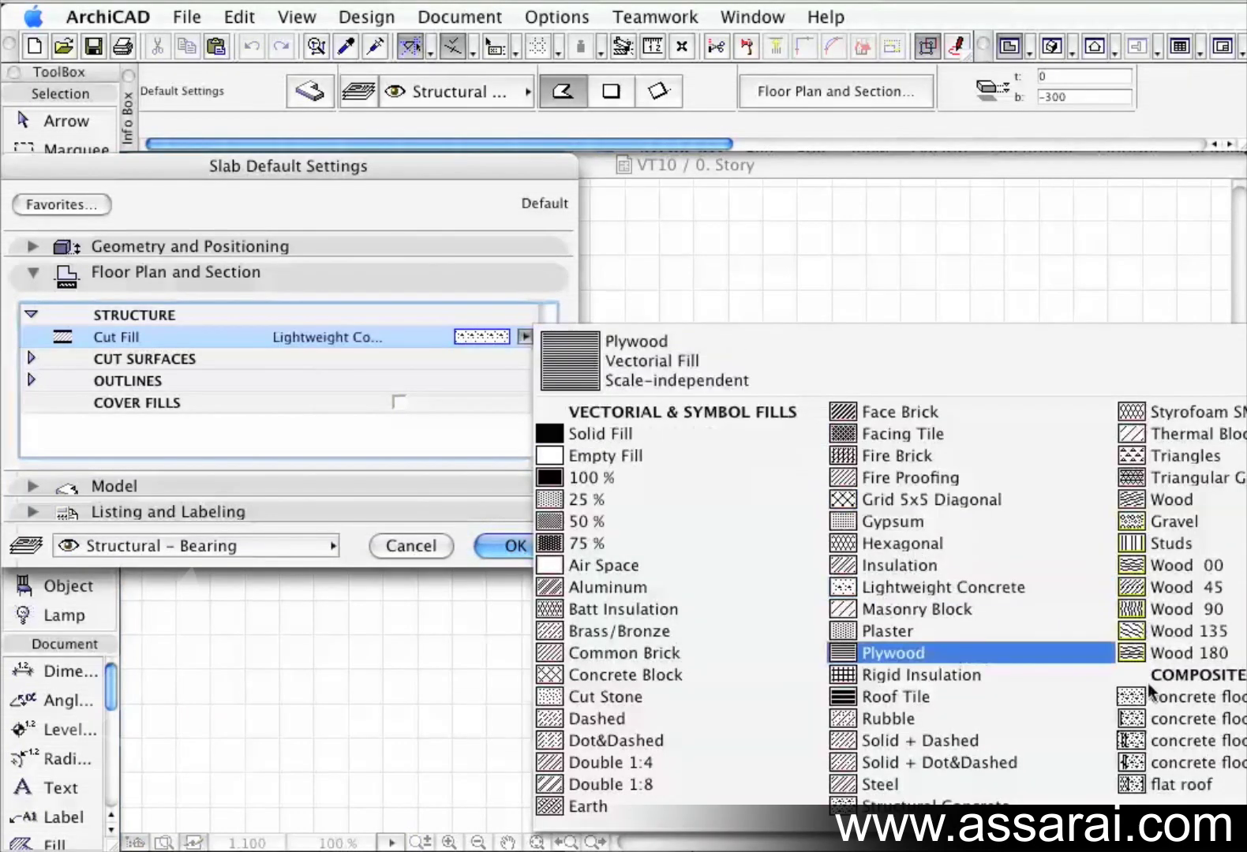
{"action": "left_click", "coordinate": [1221, 743]}
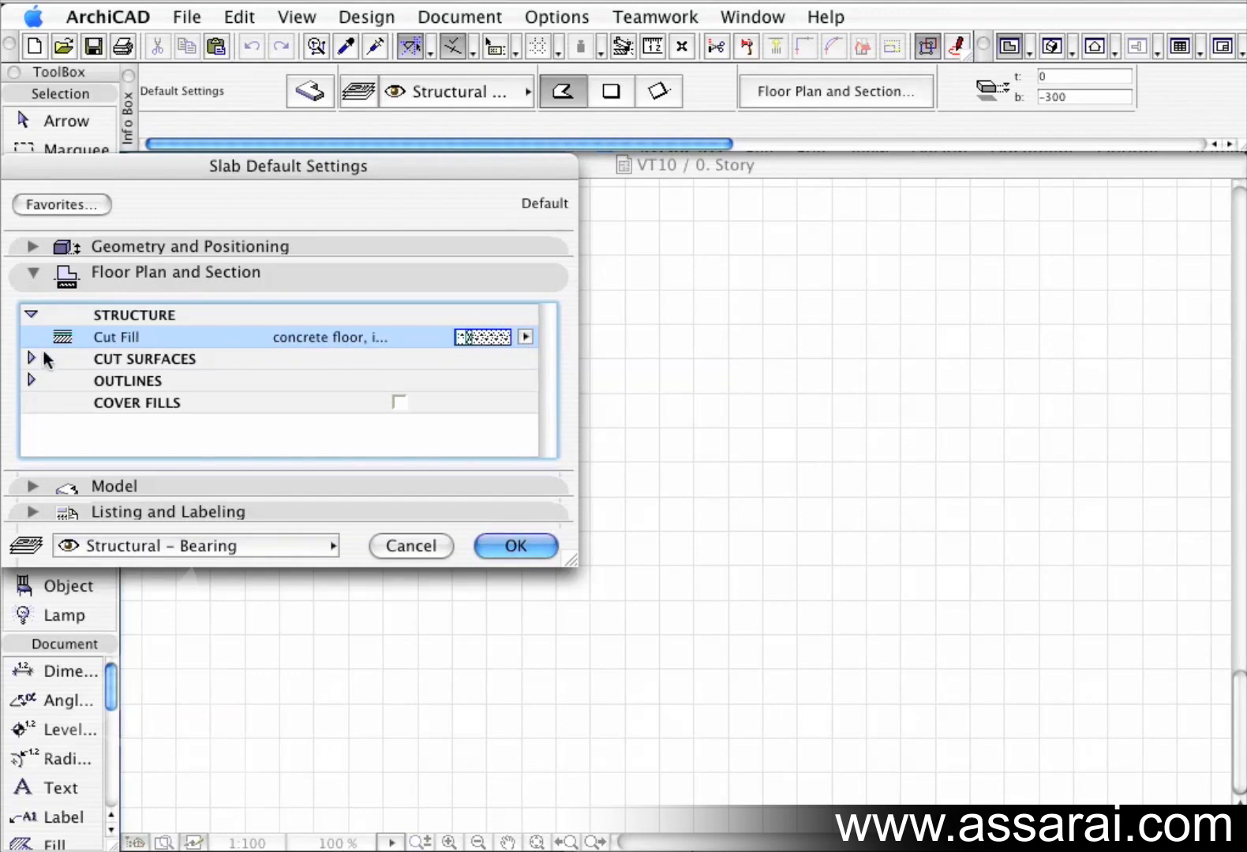
{"action": "left_click_drag", "start_coordinate": [571, 558], "coordinate": [564, 806]}
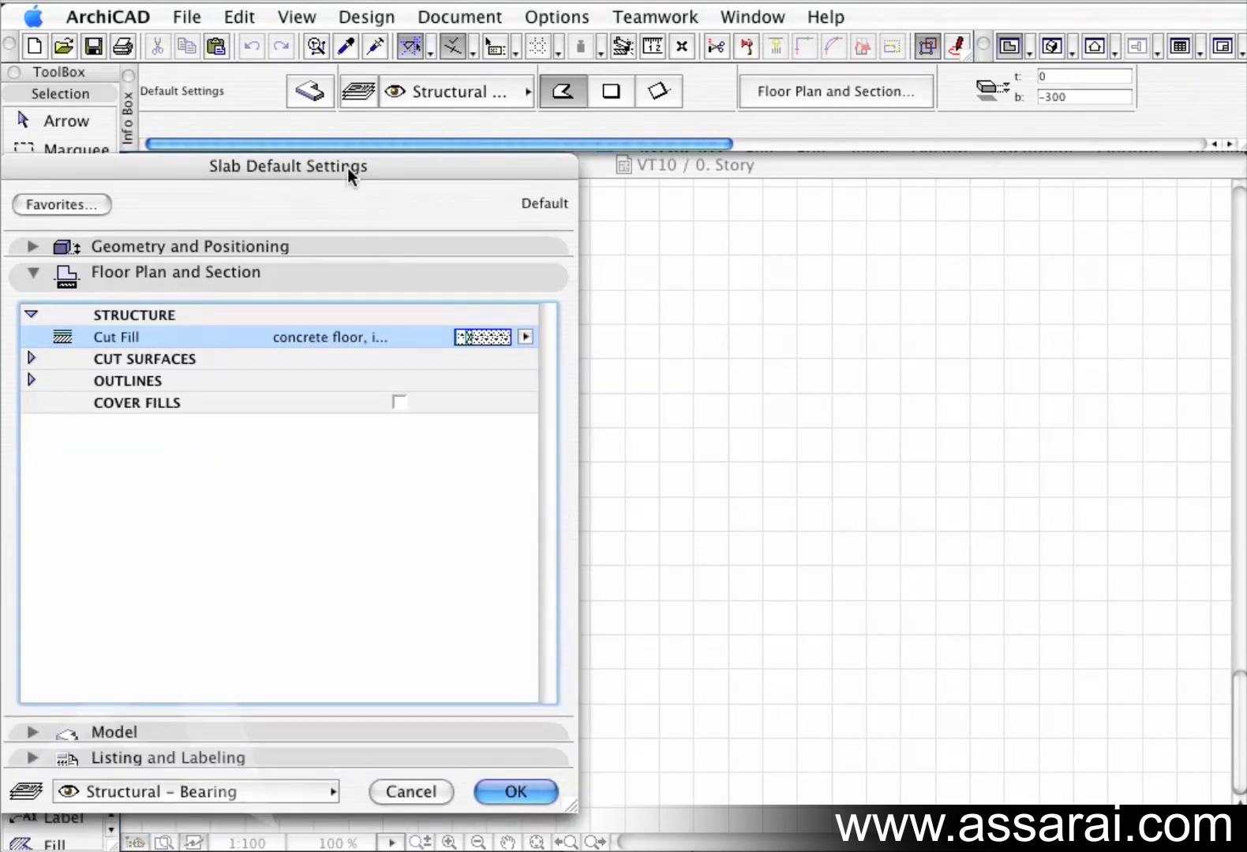
{"action": "left_click_drag", "start_coordinate": [347, 168], "coordinate": [472, 168]}
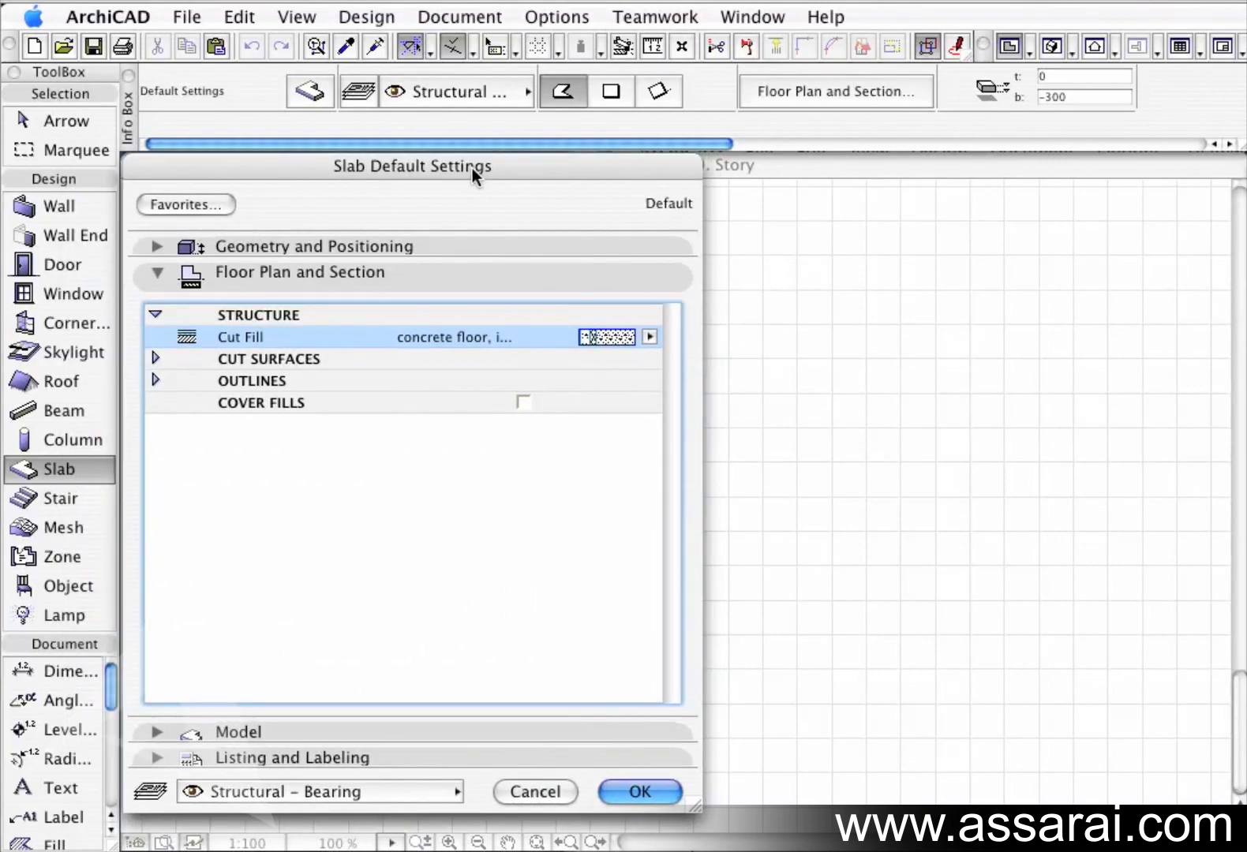
{"action": "left_click", "coordinate": [155, 358]}
- Expand Cut Surfaces and set the cut fill pen to orange pen 3 (0.18 mm)
{"action": "left_click", "coordinate": [155, 359]}
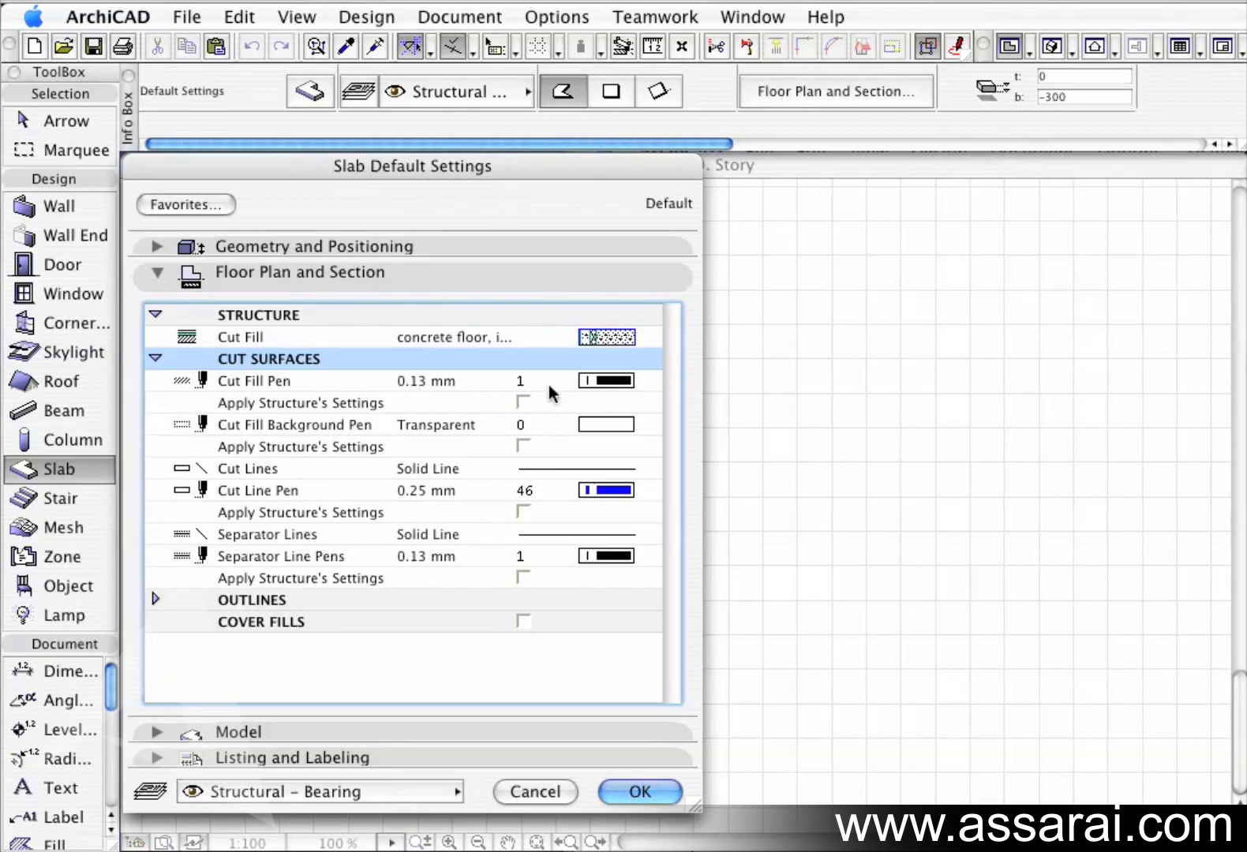
{"action": "left_click", "coordinate": [614, 384]}
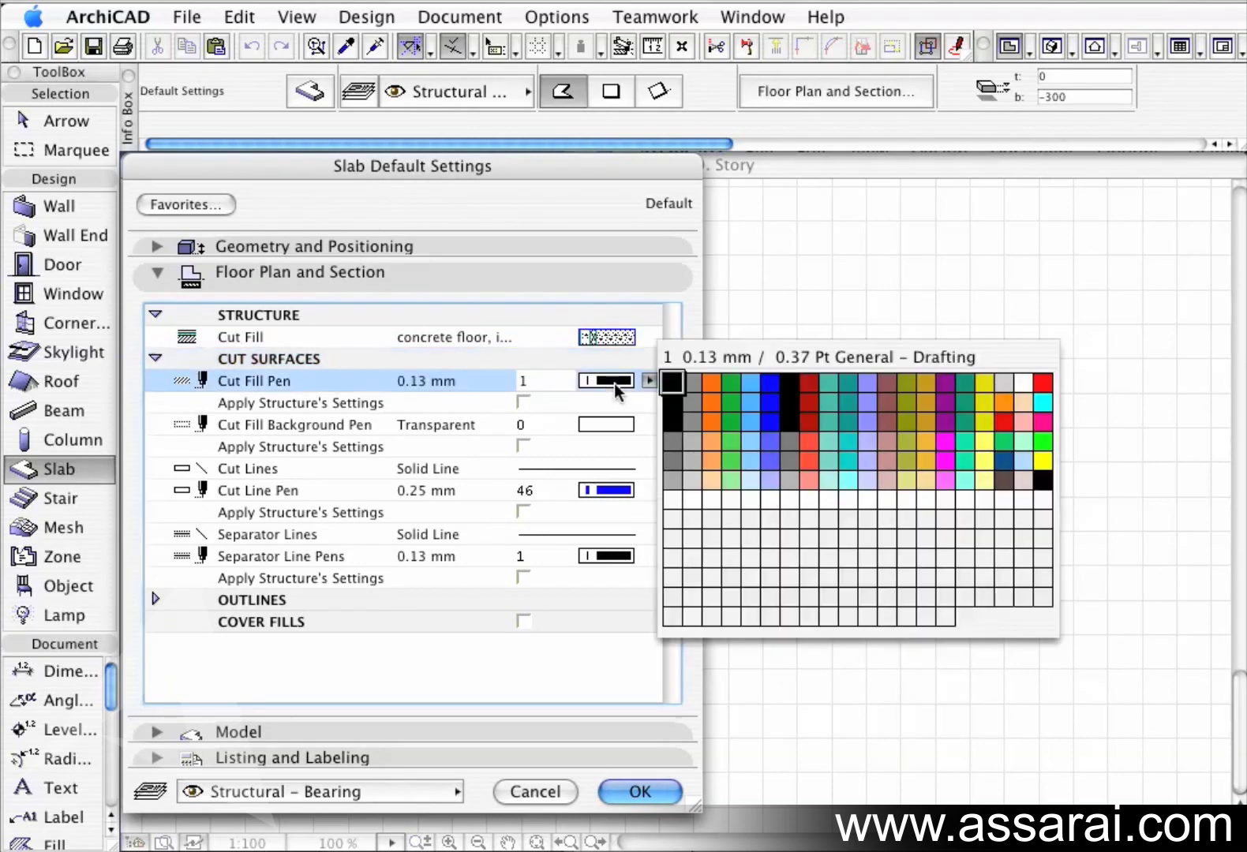
{"action": "left_click", "coordinate": [689, 385]}
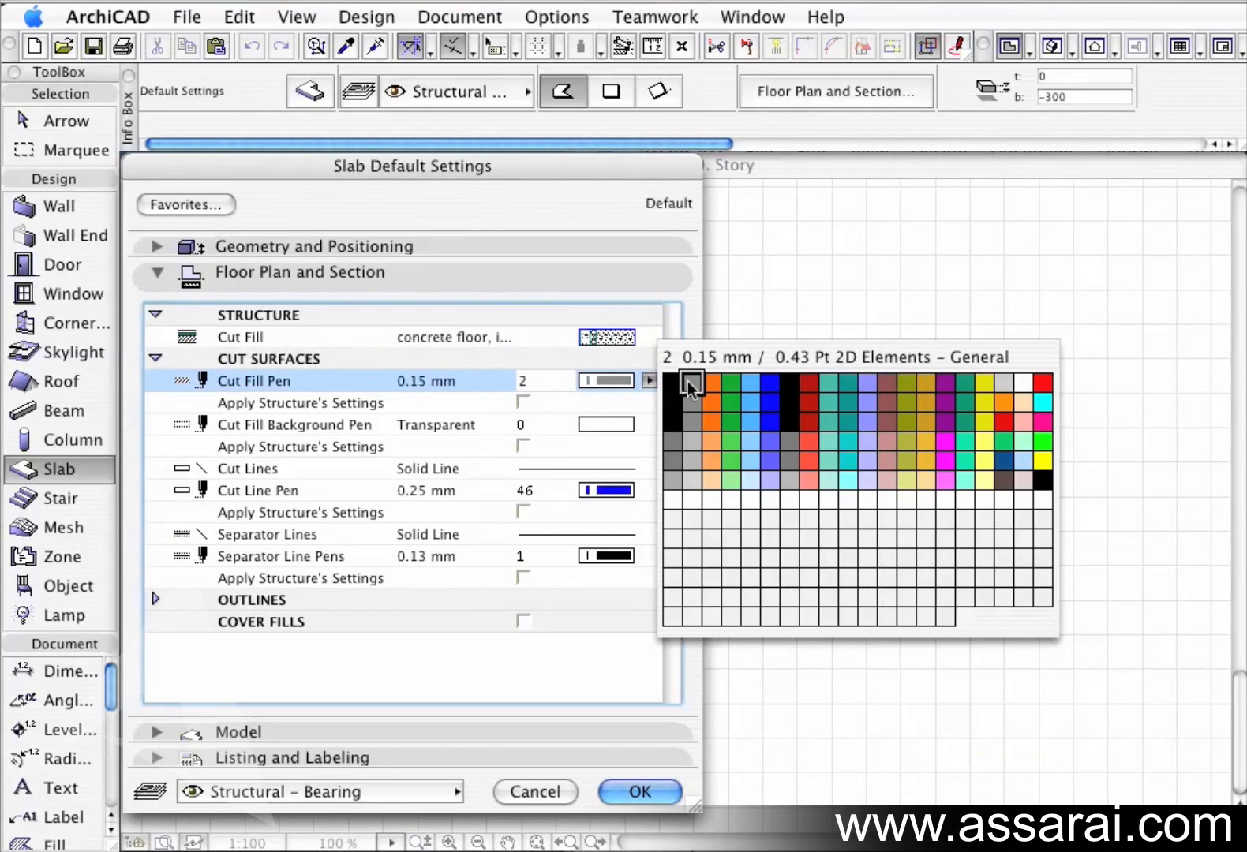
{"action": "left_click", "coordinate": [712, 386]}
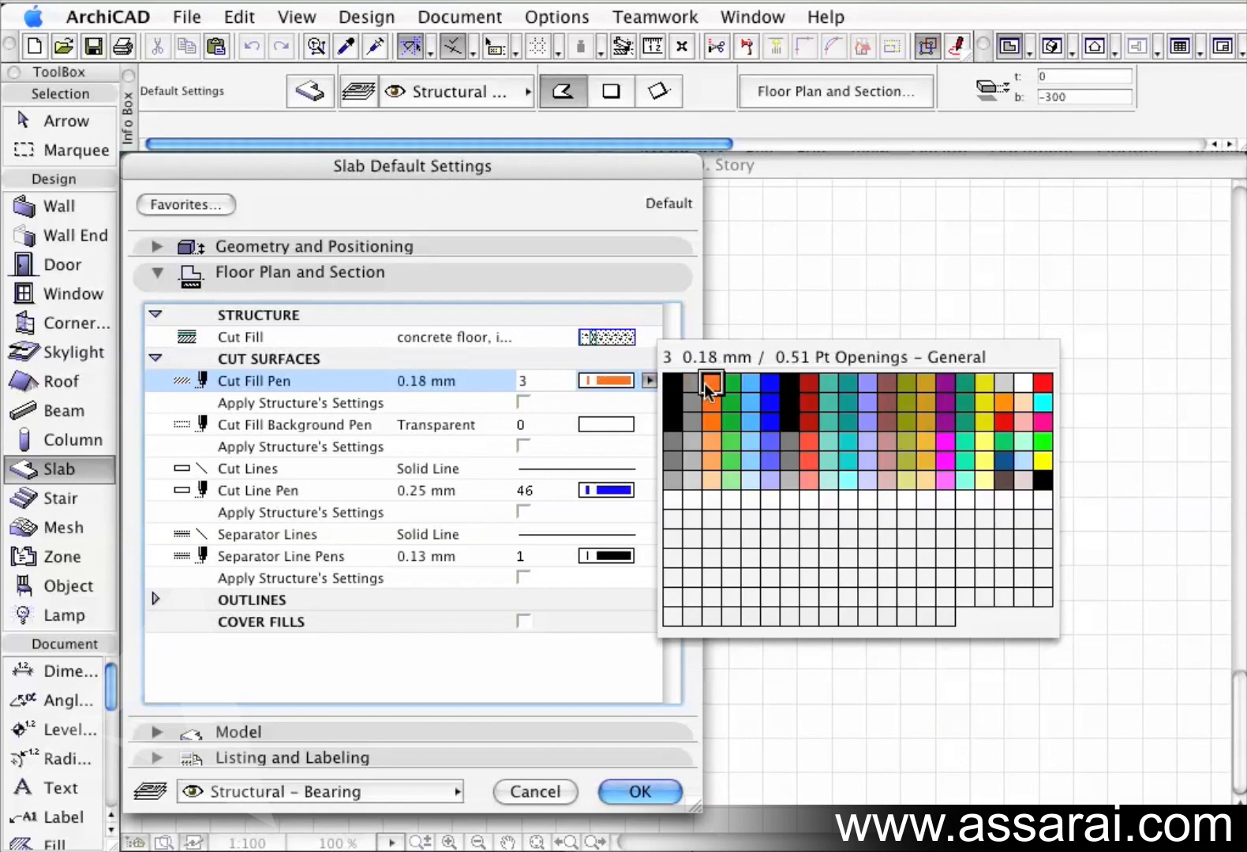
{"action": "left_click", "coordinate": [707, 385]}
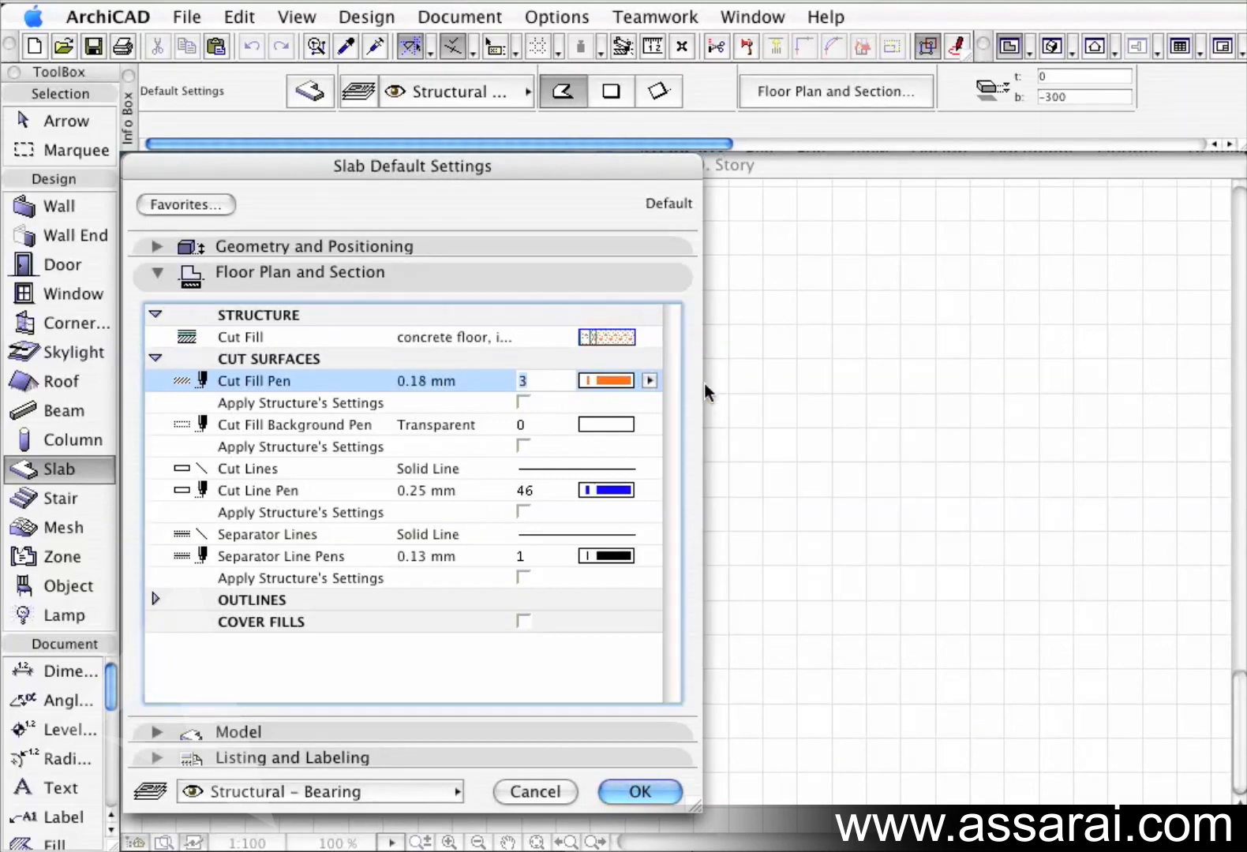
- Toggle Apply Structure's Settings off again and keep the cut fill background transparent
{"action": "left_click", "coordinate": [522, 402]}
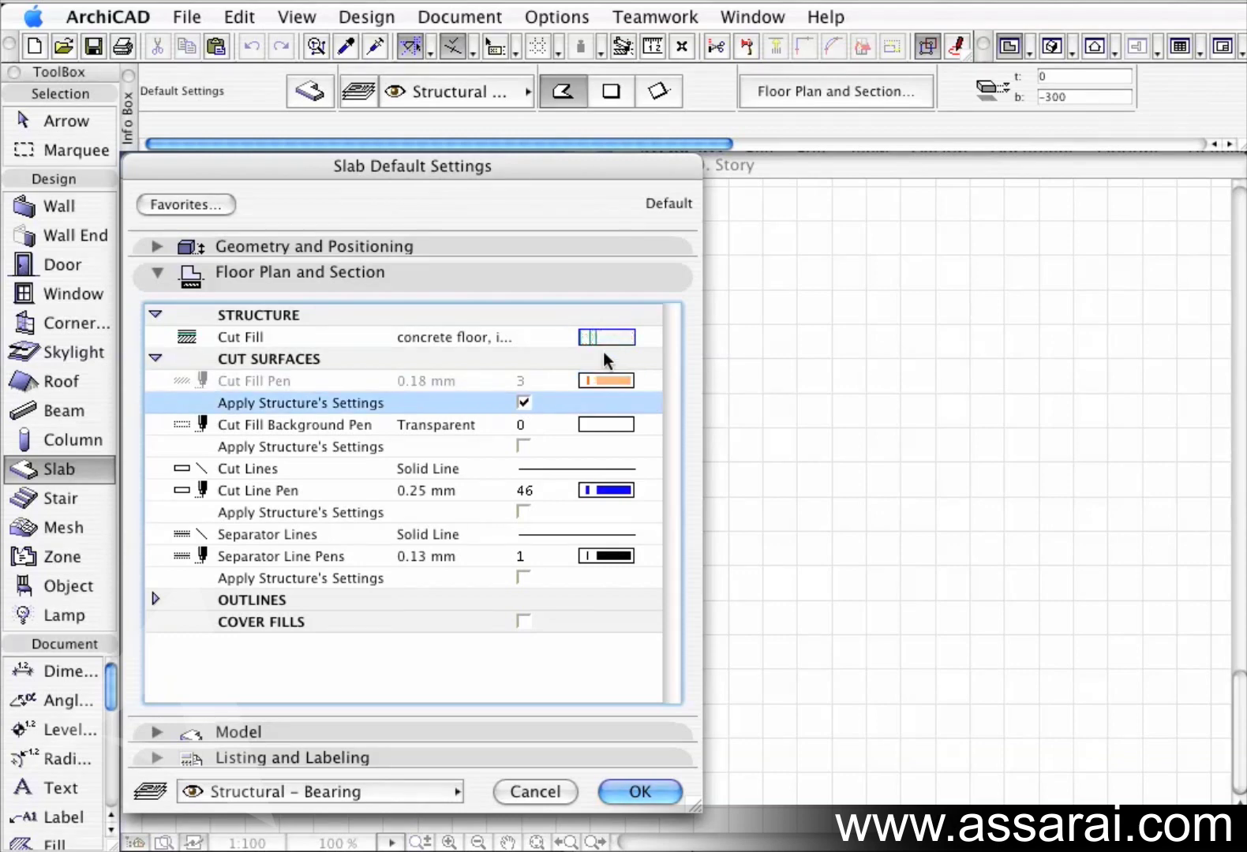
{"action": "left_click", "coordinate": [523, 403]}
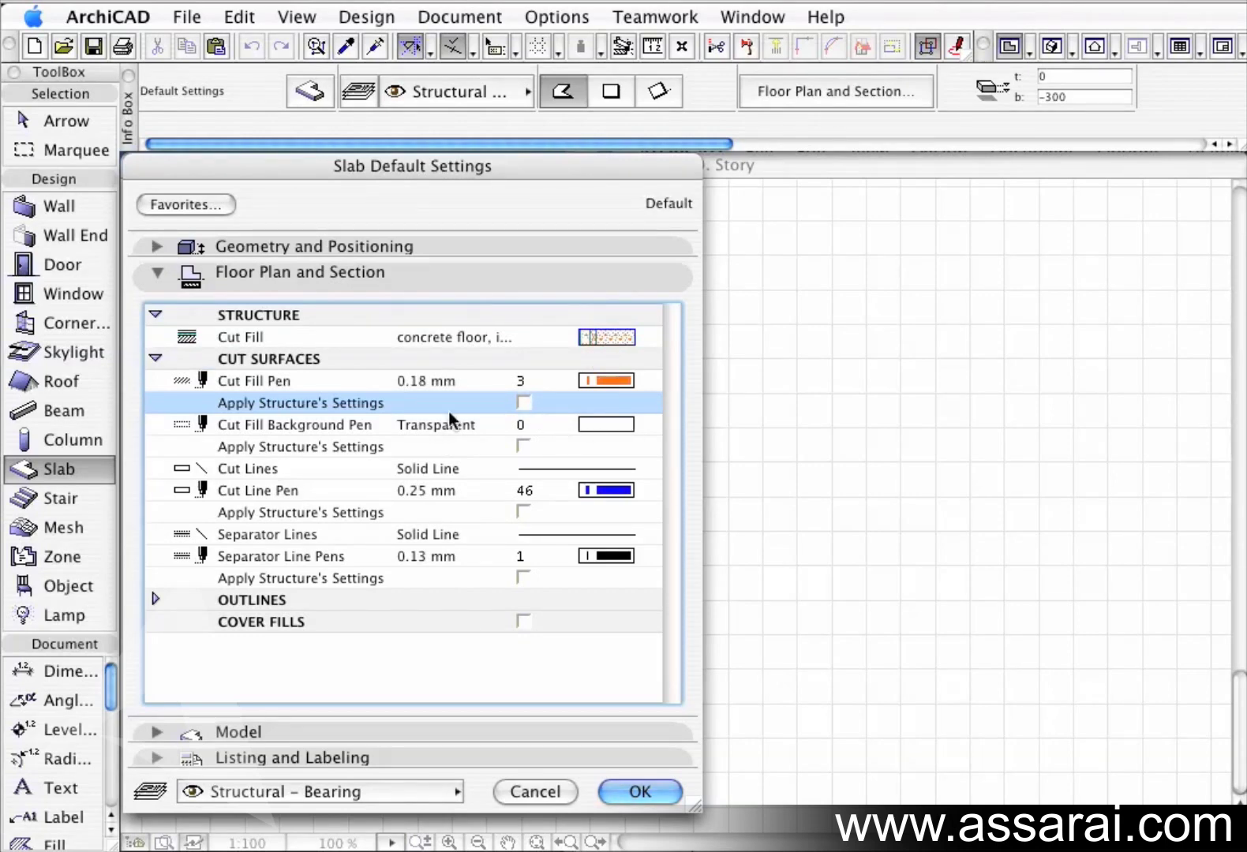
{"action": "left_click_drag", "start_coordinate": [620, 430], "coordinate": [770, 444]}
{"action": "left_click_drag", "start_coordinate": [649, 424], "coordinate": [979, 667]}
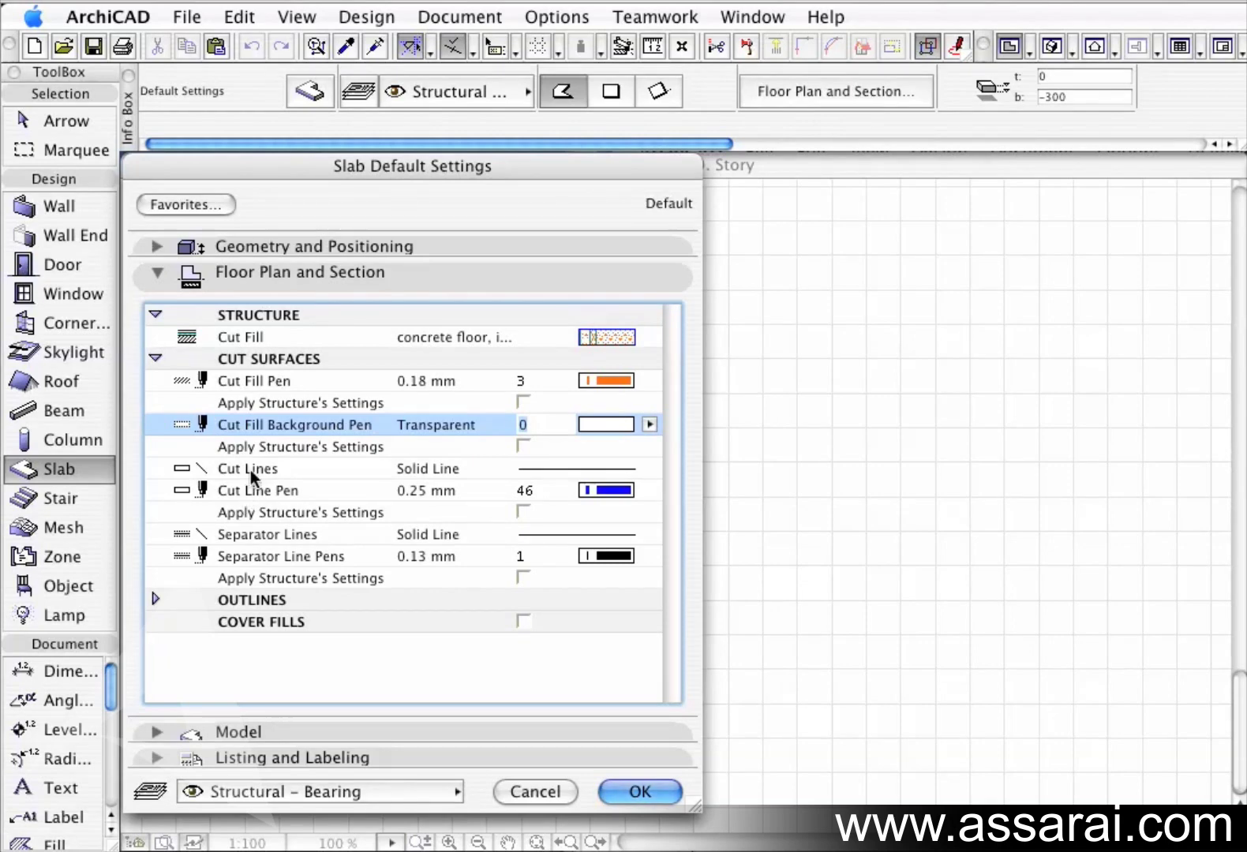
{"action": "left_click", "coordinate": [601, 469]}
- Keep the cut lines as Solid Line and collapse the Cut Surfaces group
{"action": "left_click", "coordinate": [602, 469]}
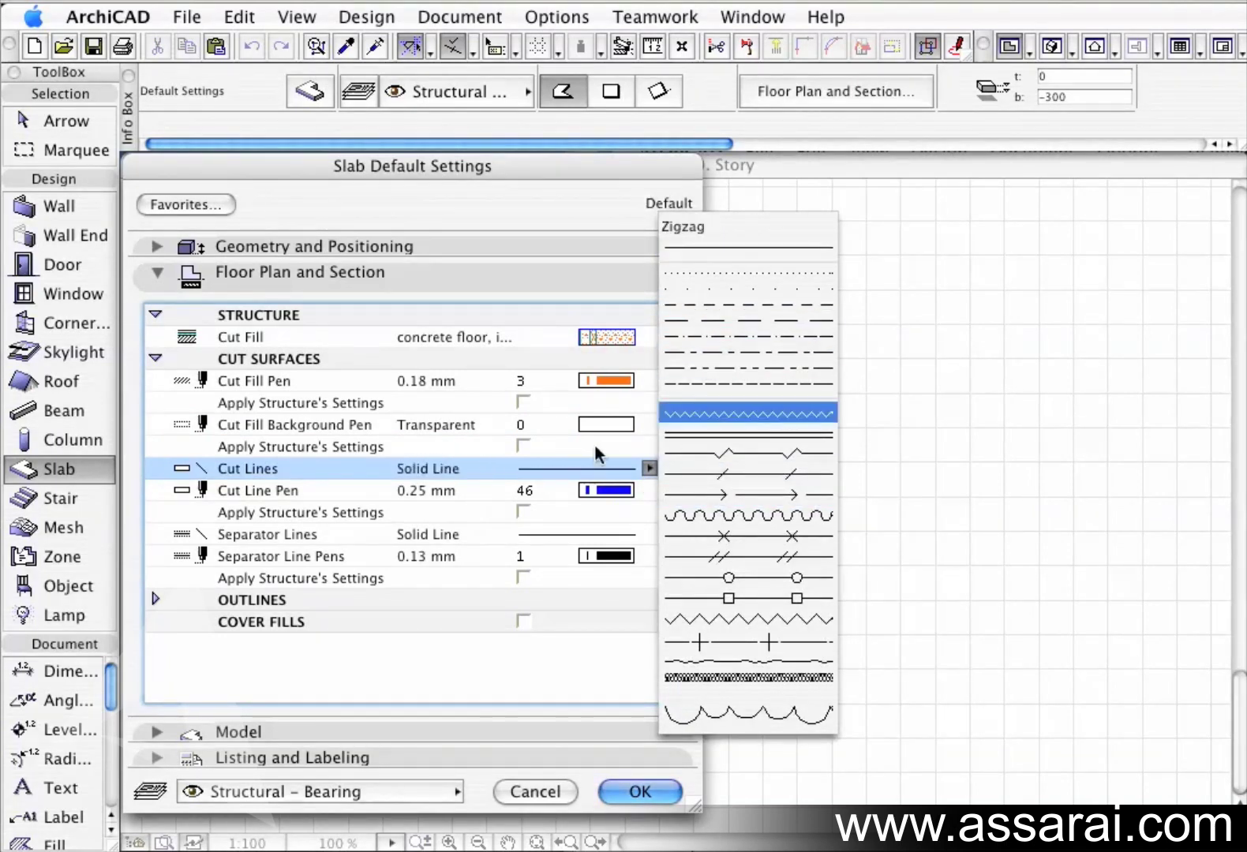
{"action": "left_click", "coordinate": [589, 469]}
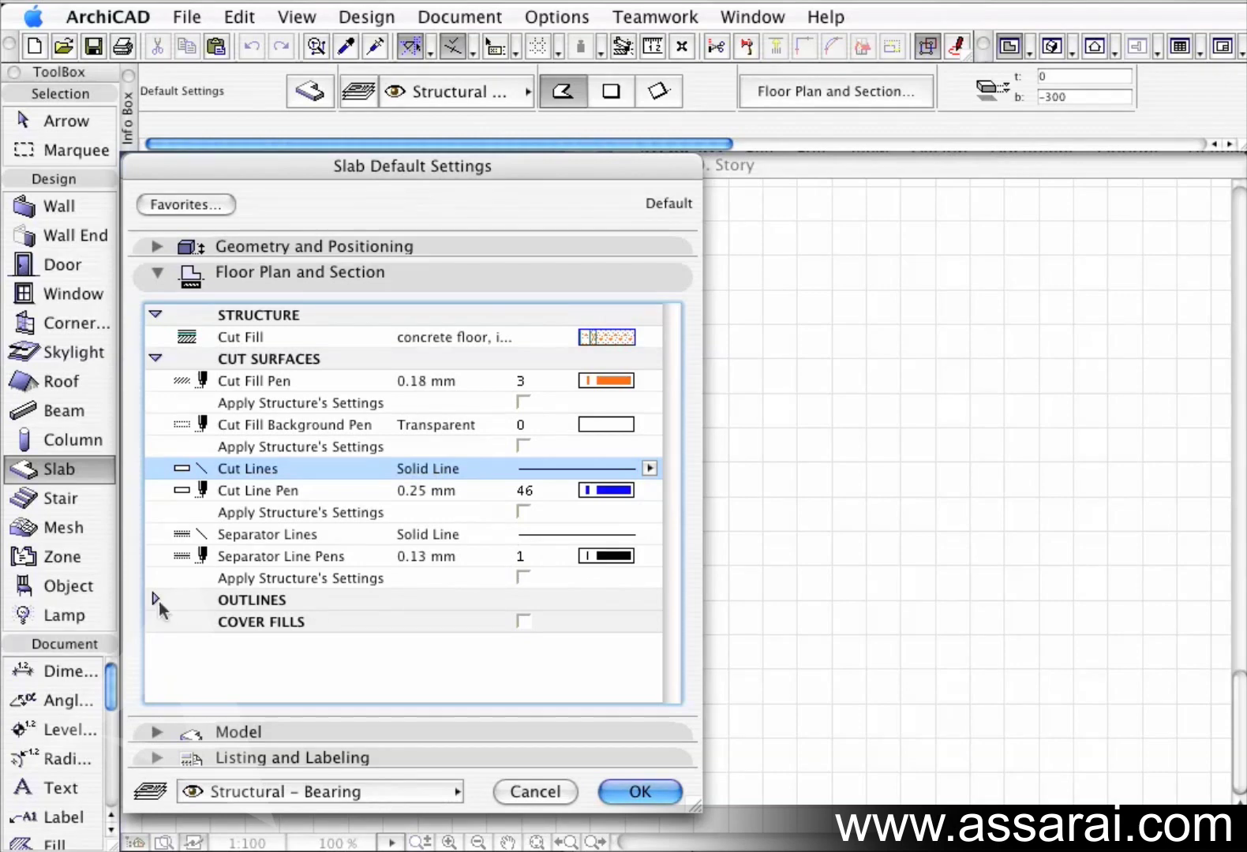
{"action": "left_click", "coordinate": [155, 358]}
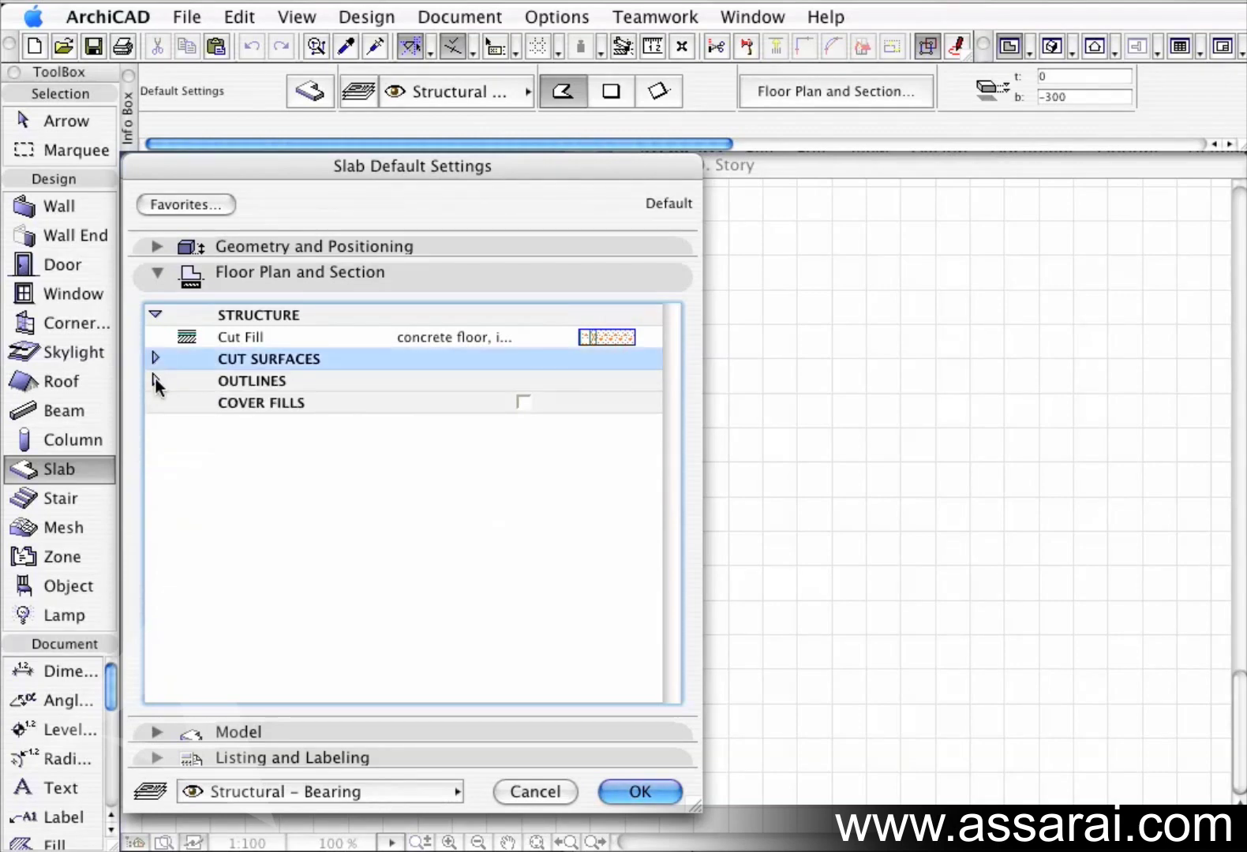
- Expand Outlines and leave uncut lines as Solid Line with pen 1 at 0.13 mm
{"action": "left_click", "coordinate": [156, 380]}
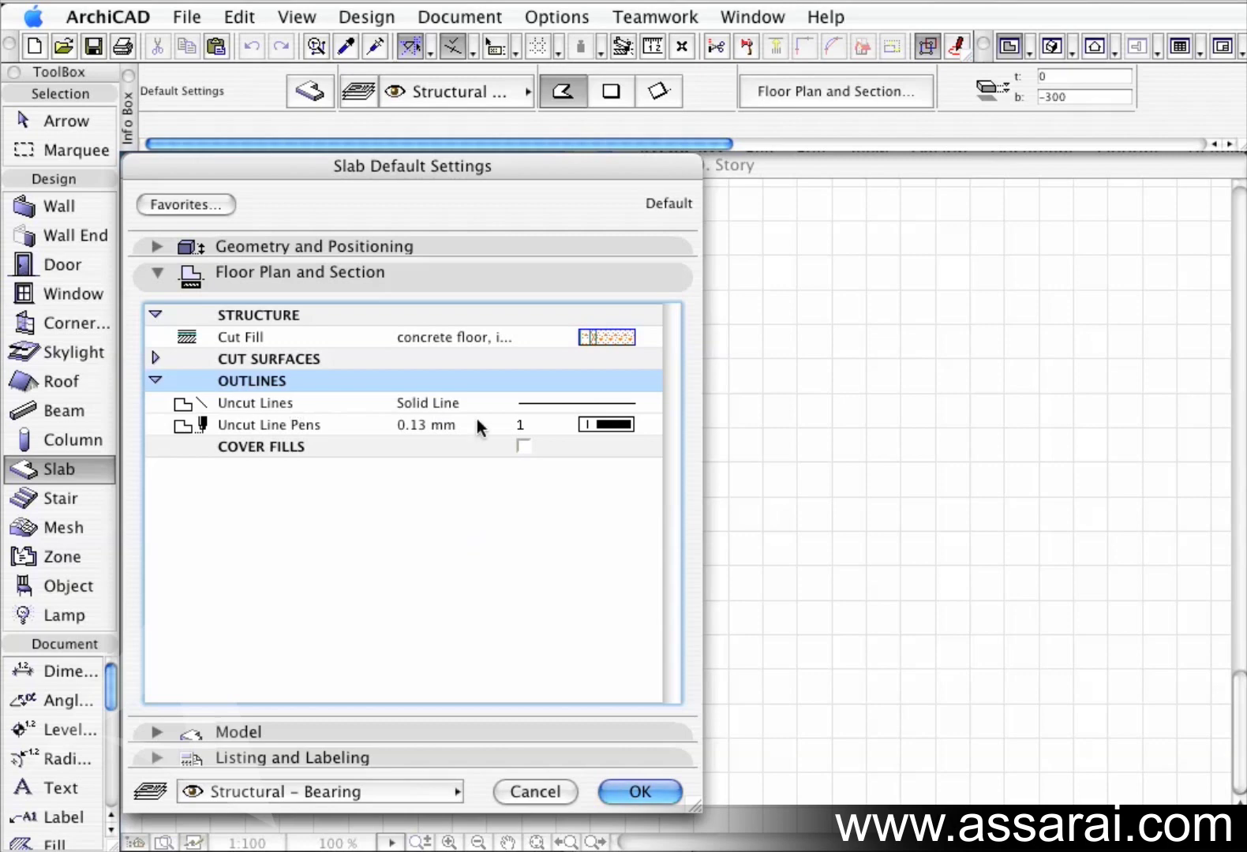
{"action": "left_click", "coordinate": [632, 404]}
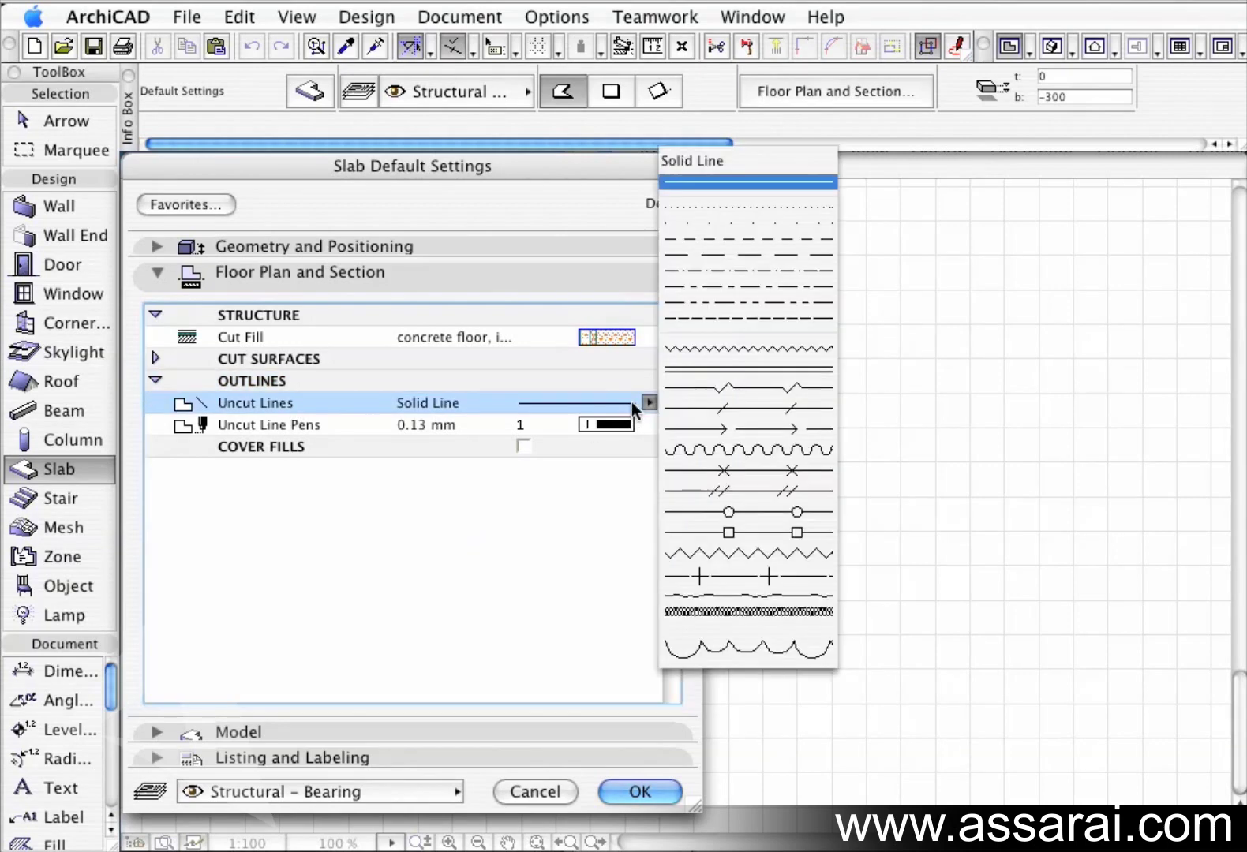
{"action": "left_click", "coordinate": [631, 402]}
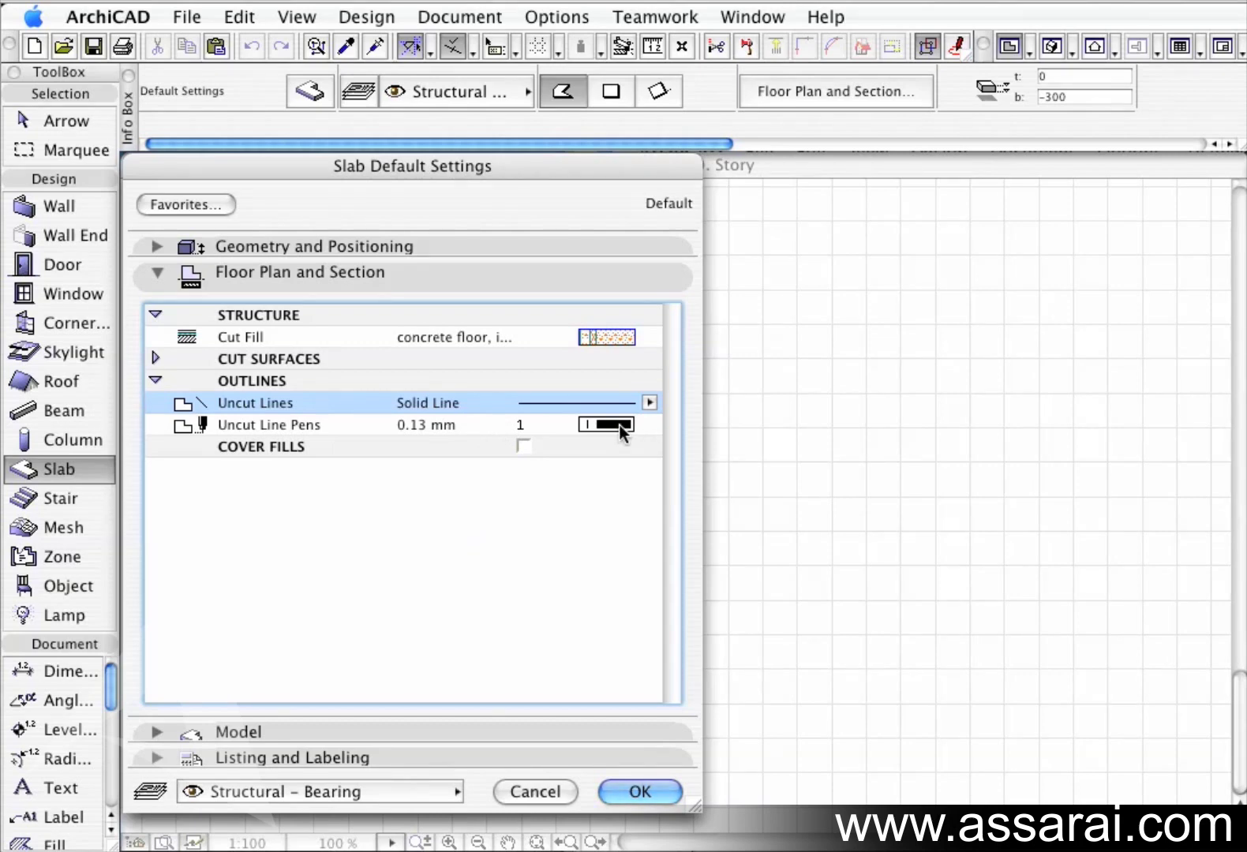
- Enable Grid 30x30 cover fills, toggling Use Fill of Surface Material on and back off
{"action": "left_click", "coordinate": [522, 447]}
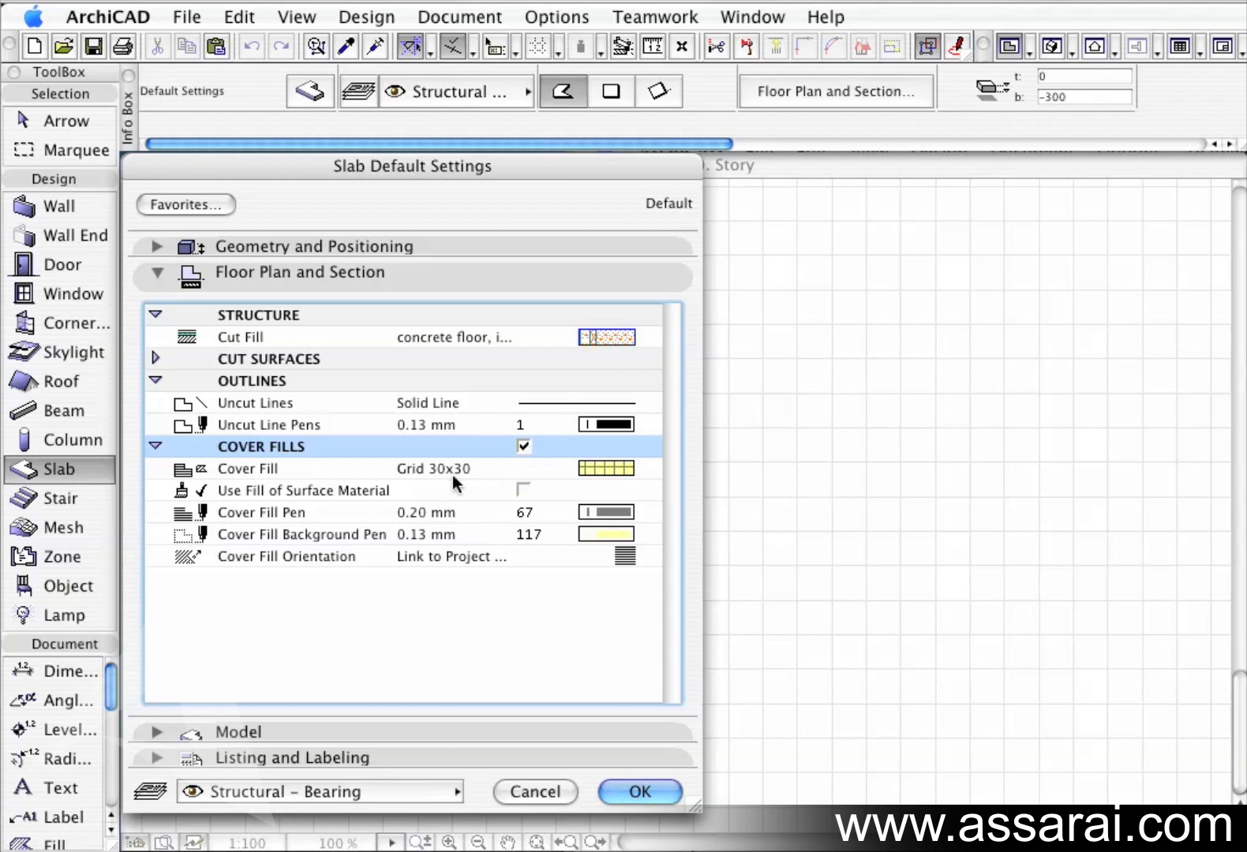
{"action": "left_click", "coordinate": [618, 469]}
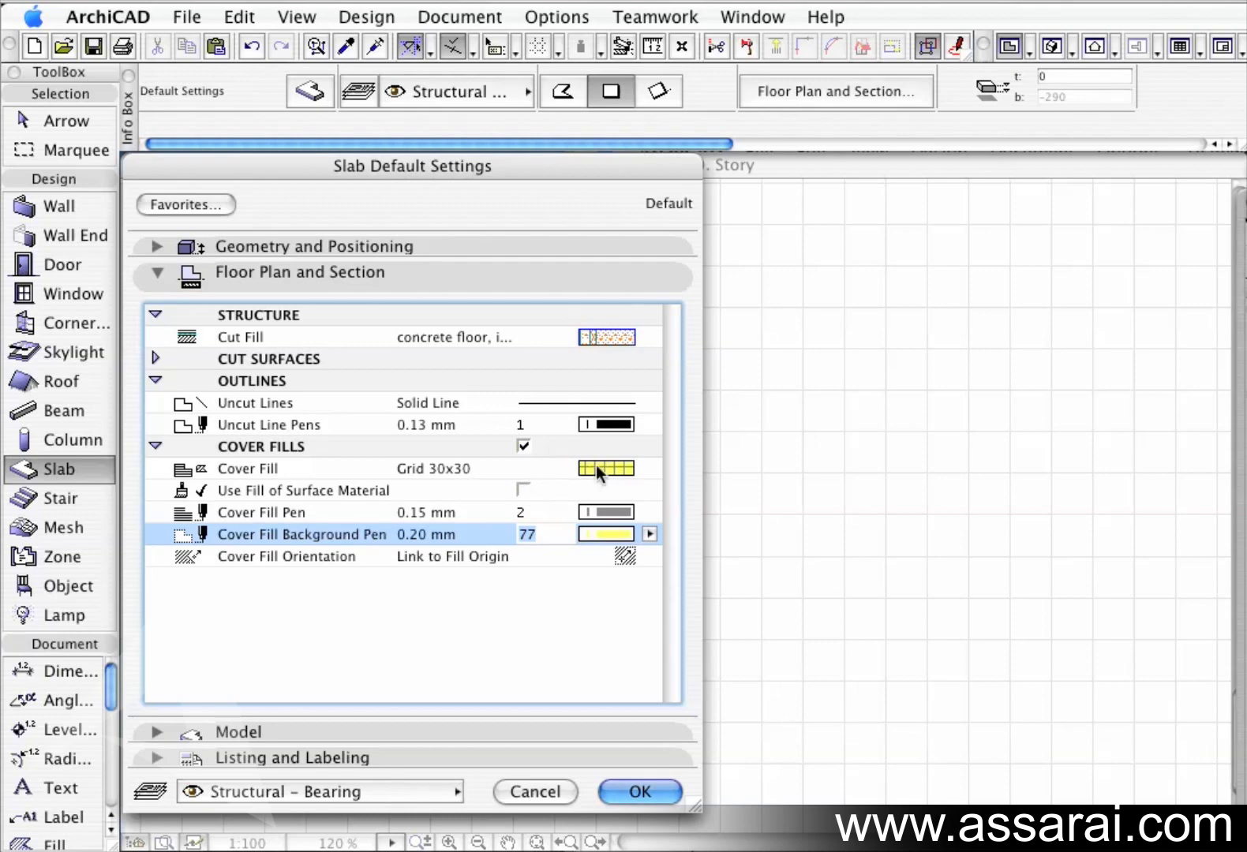
{"action": "left_click", "coordinate": [522, 491]}
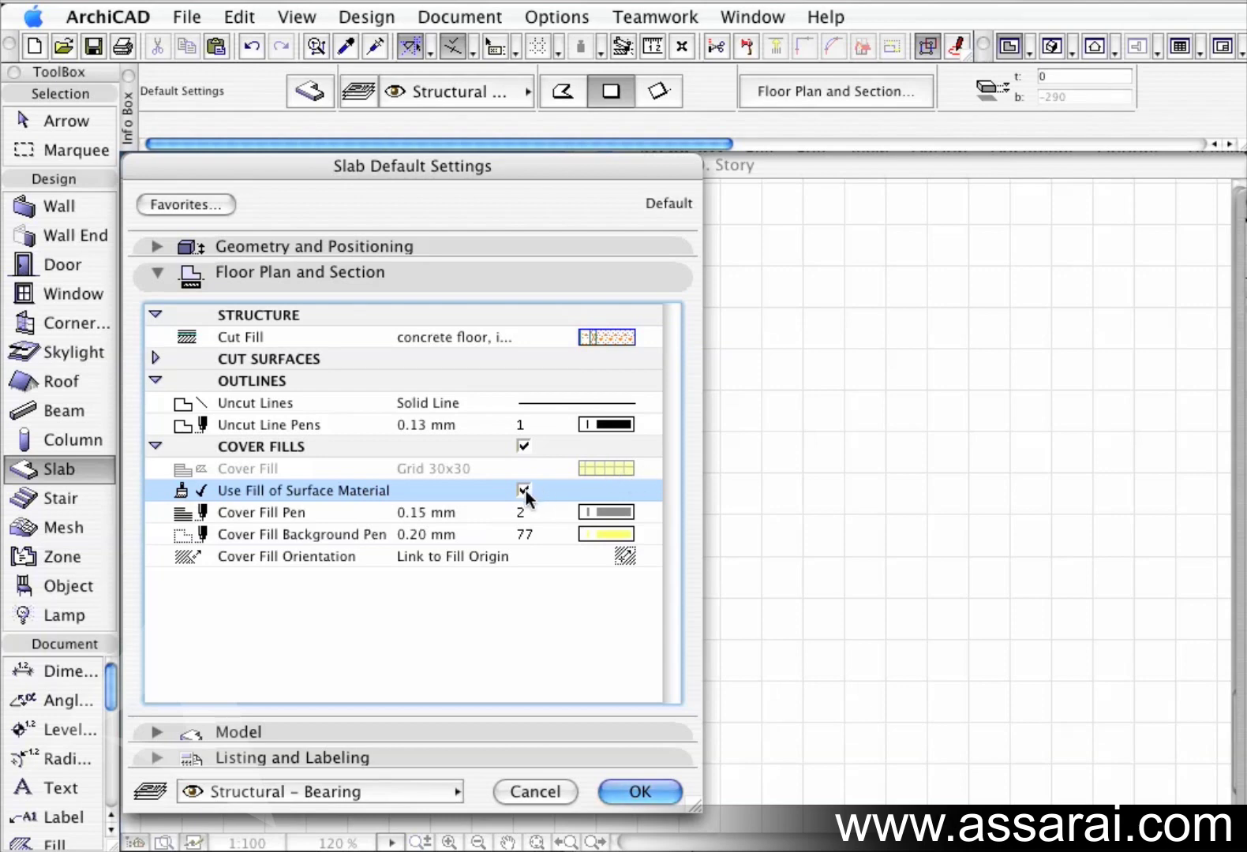
{"action": "left_click", "coordinate": [523, 490]}
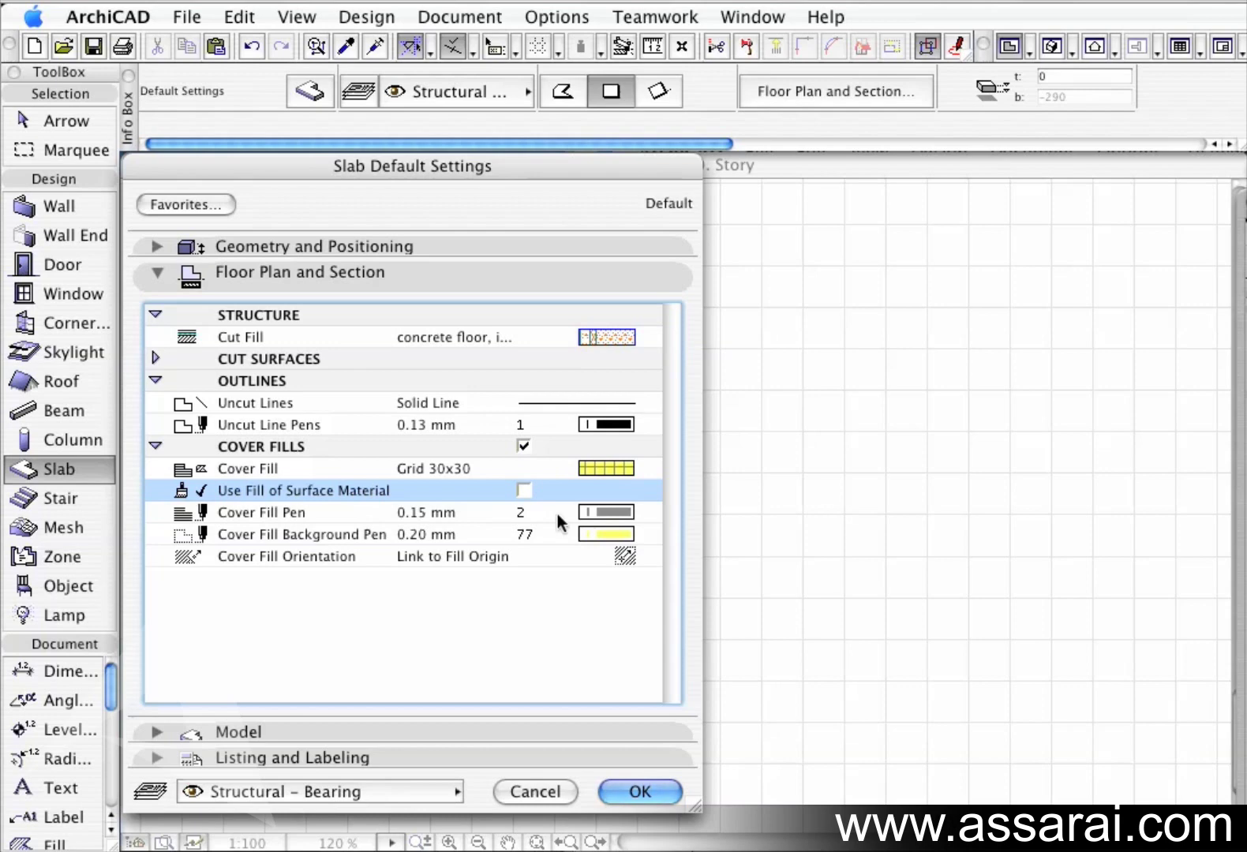
- Keep cover fill pen 2 and set the cover fill background to light grey pen 102
{"action": "left_click", "coordinate": [624, 511]}
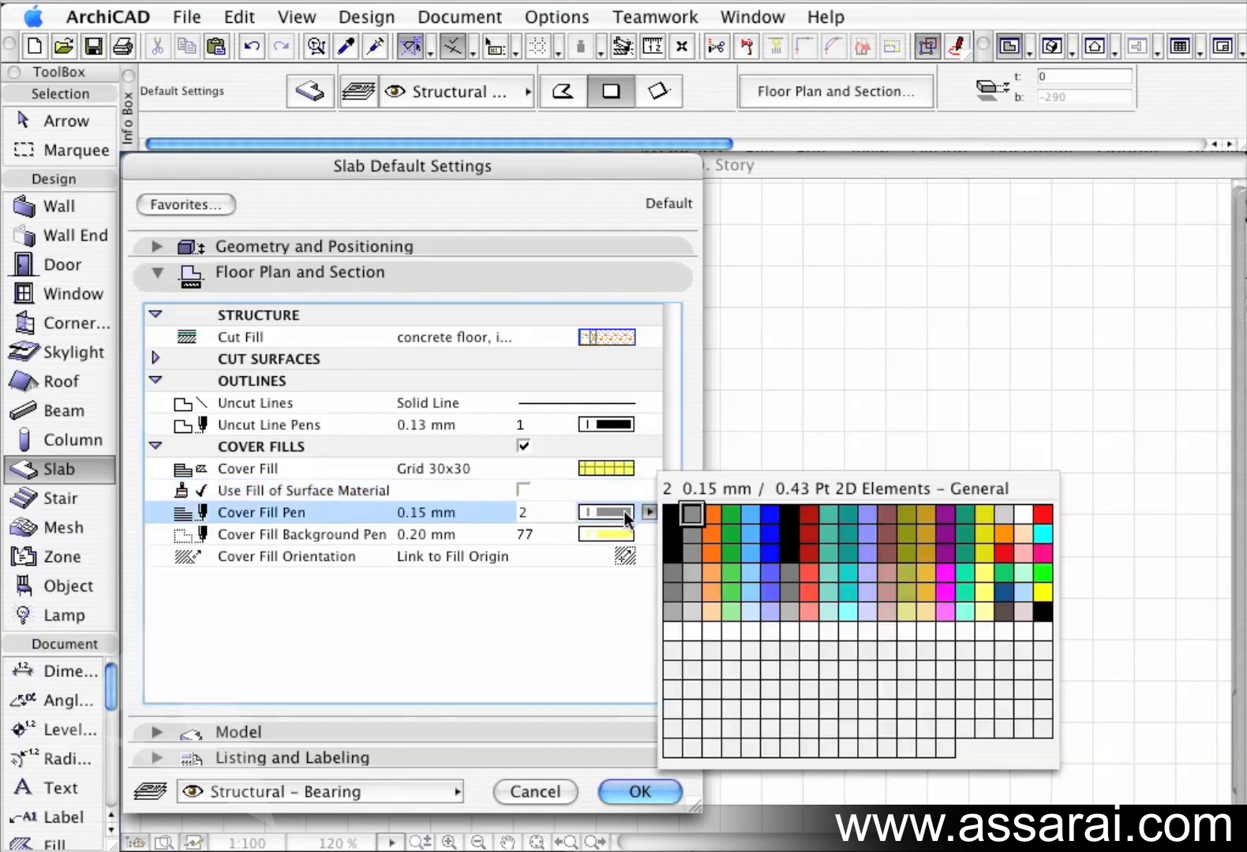
{"action": "left_click", "coordinate": [623, 512]}
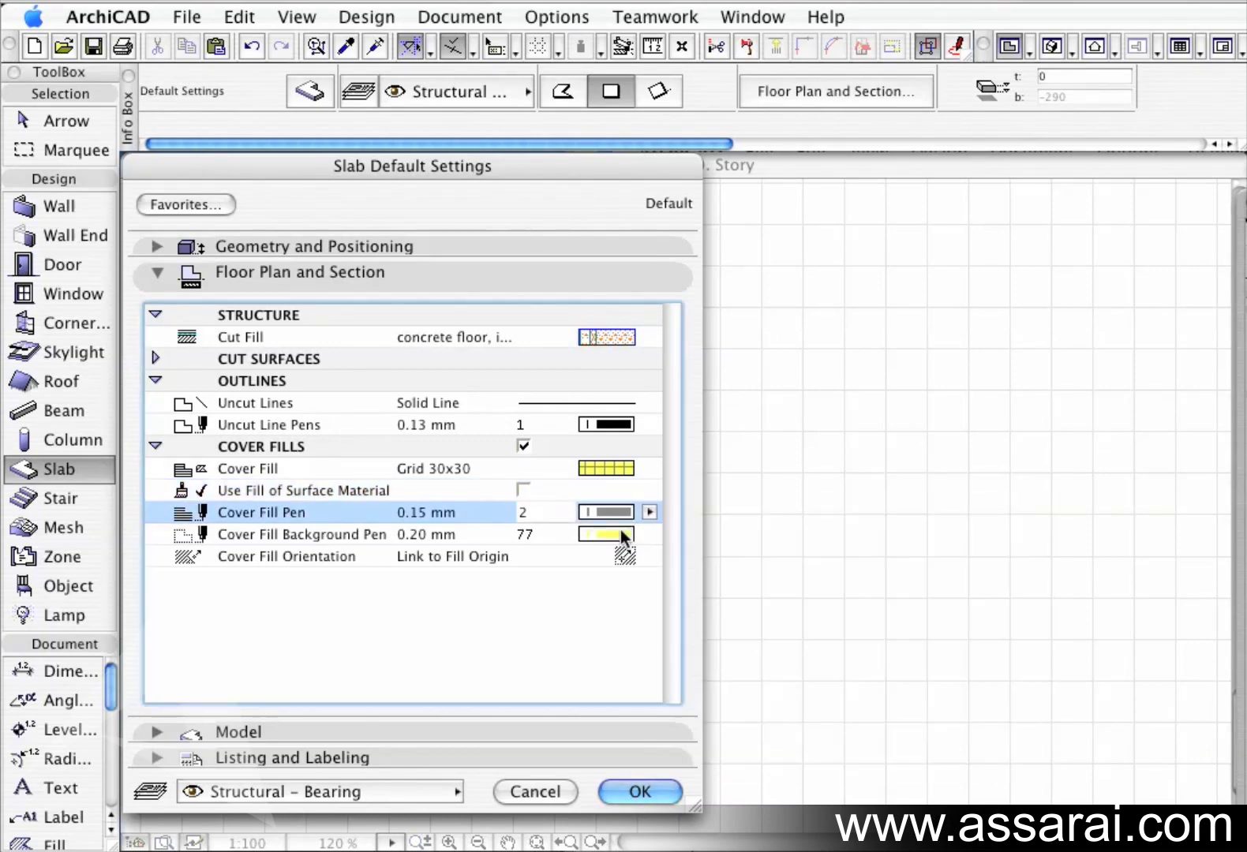
{"action": "left_click", "coordinate": [620, 535]}
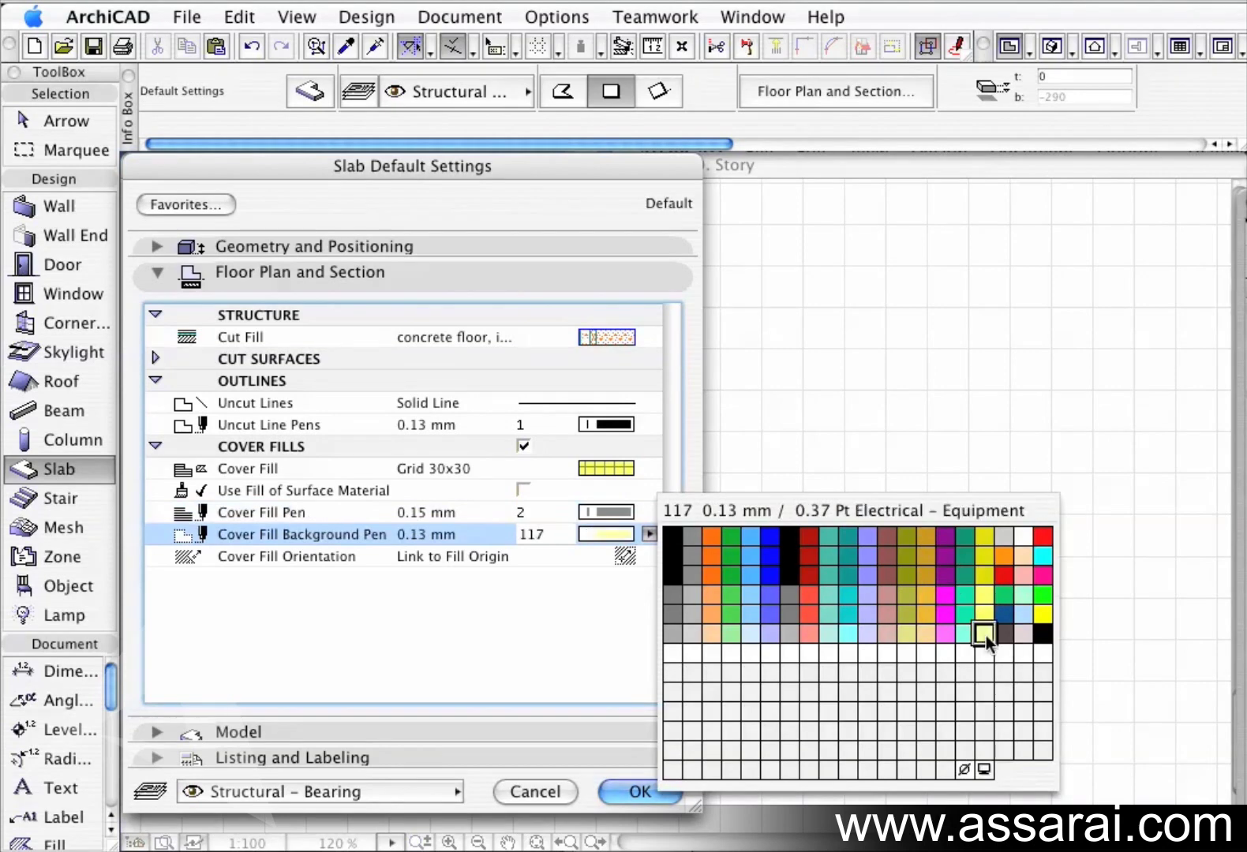
{"action": "left_click", "coordinate": [986, 635]}
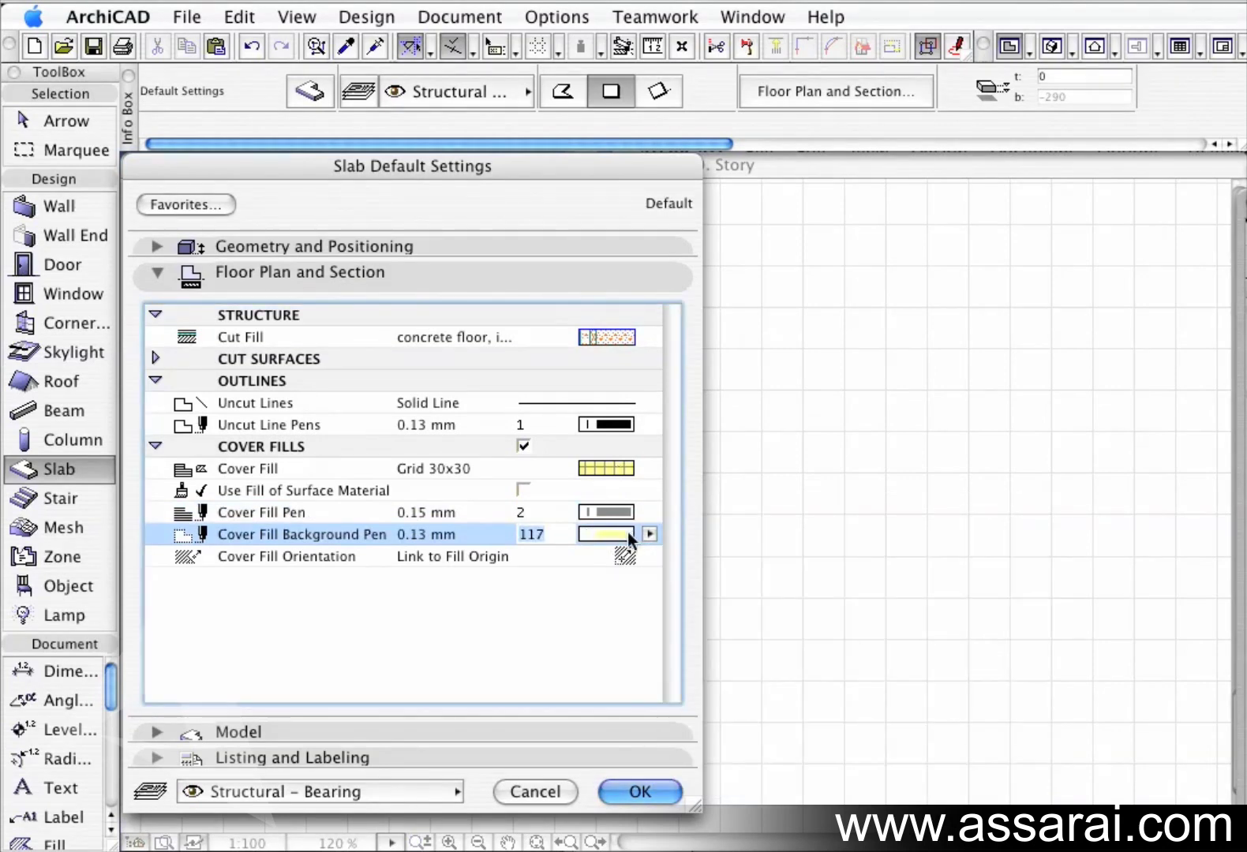
{"action": "left_click", "coordinate": [627, 531]}
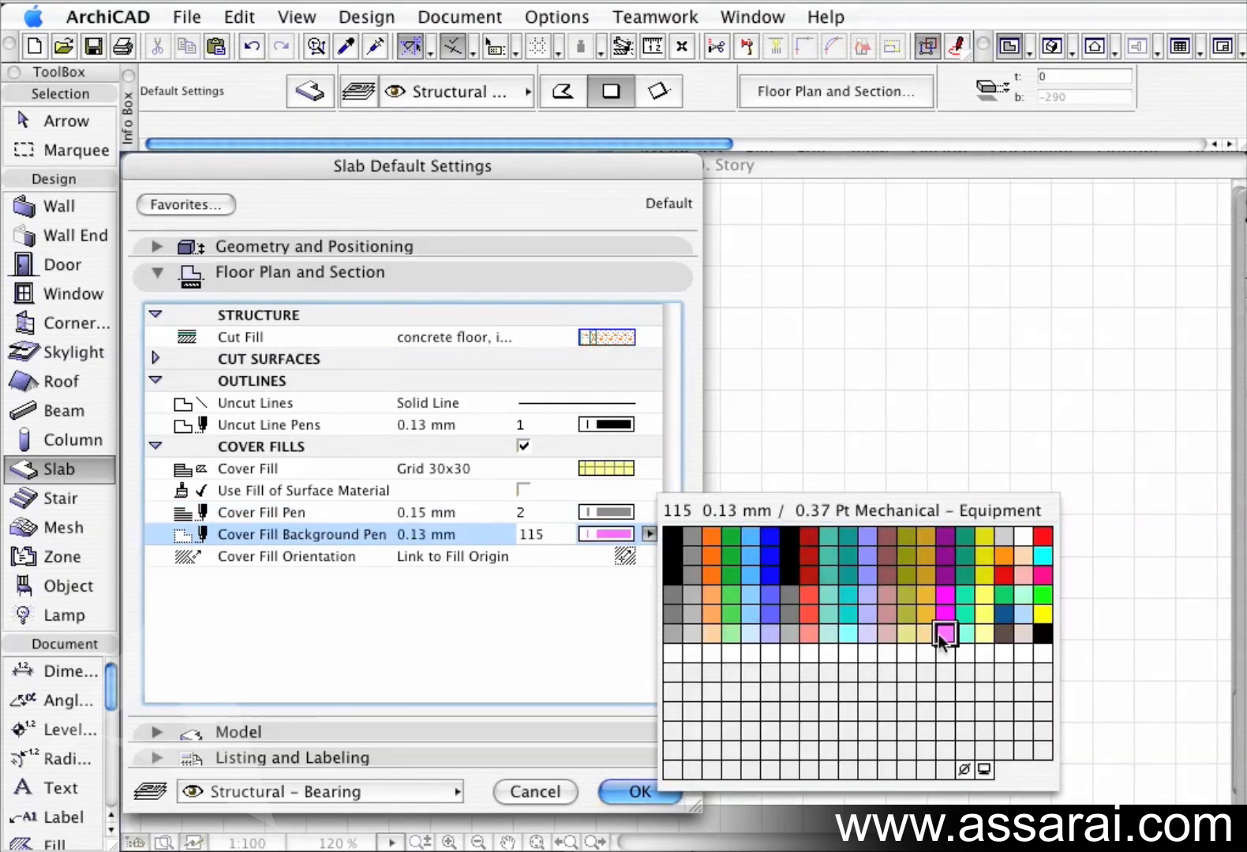
{"action": "left_click", "coordinate": [689, 632]}
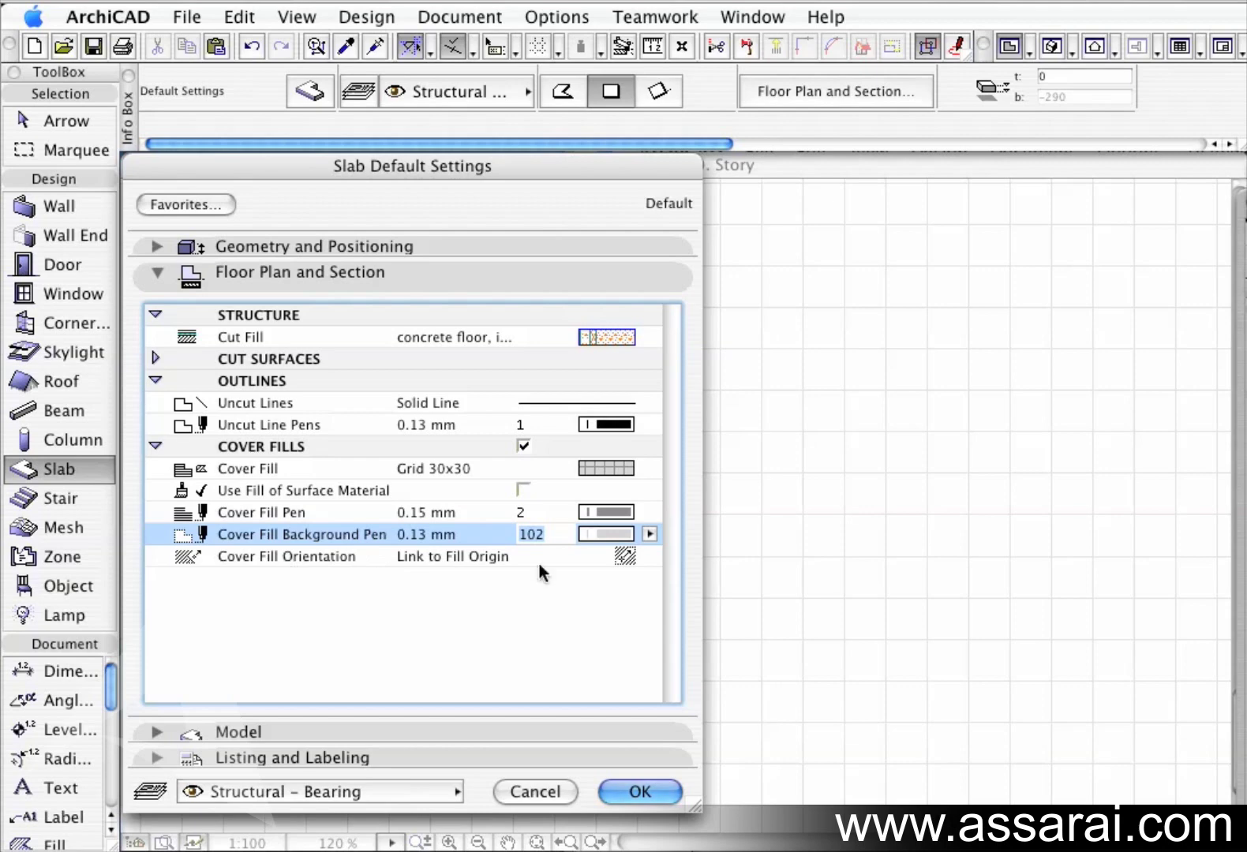
- Keep the cover fill orientation on Link to Fill Origin and confirm the slab defaults
{"action": "left_click", "coordinate": [627, 555]}
{"action": "left_click", "coordinate": [649, 557]}
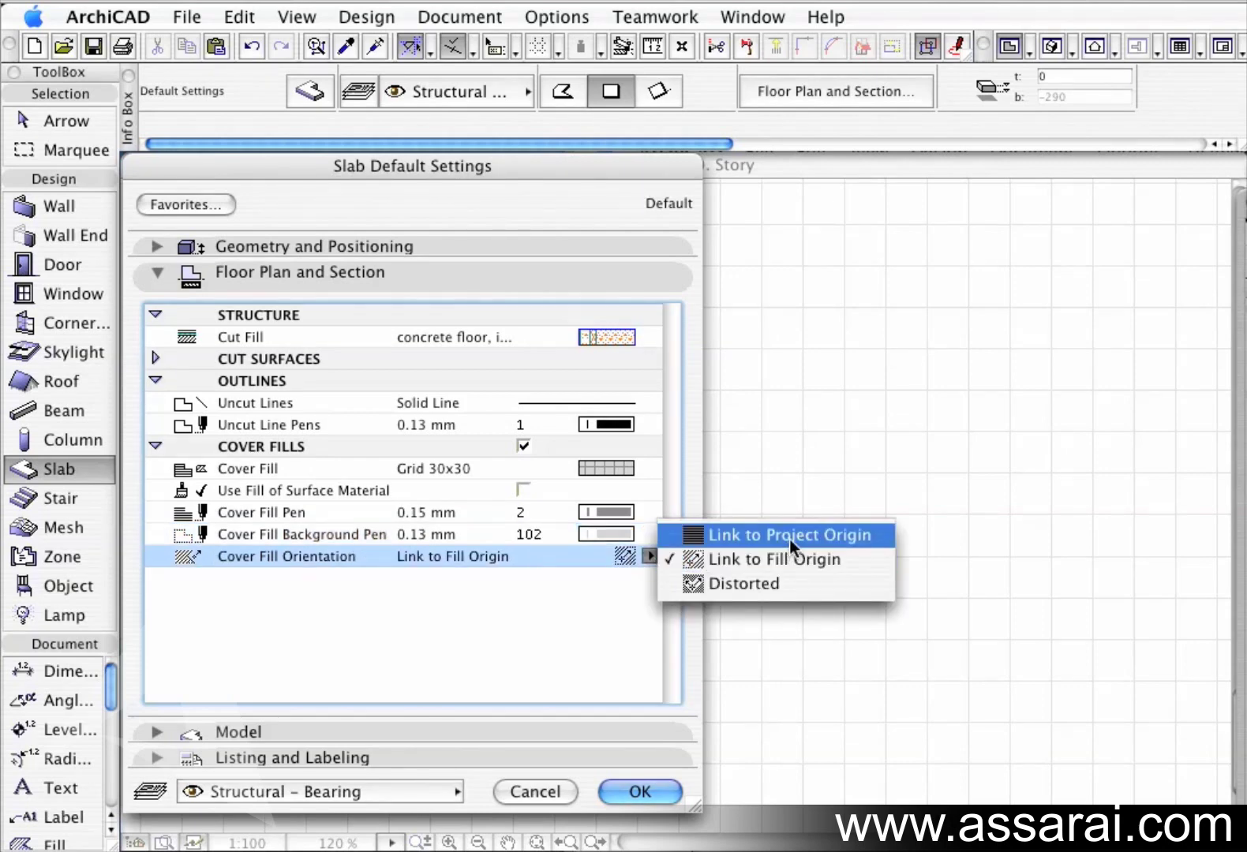
{"action": "left_click", "coordinate": [728, 563]}
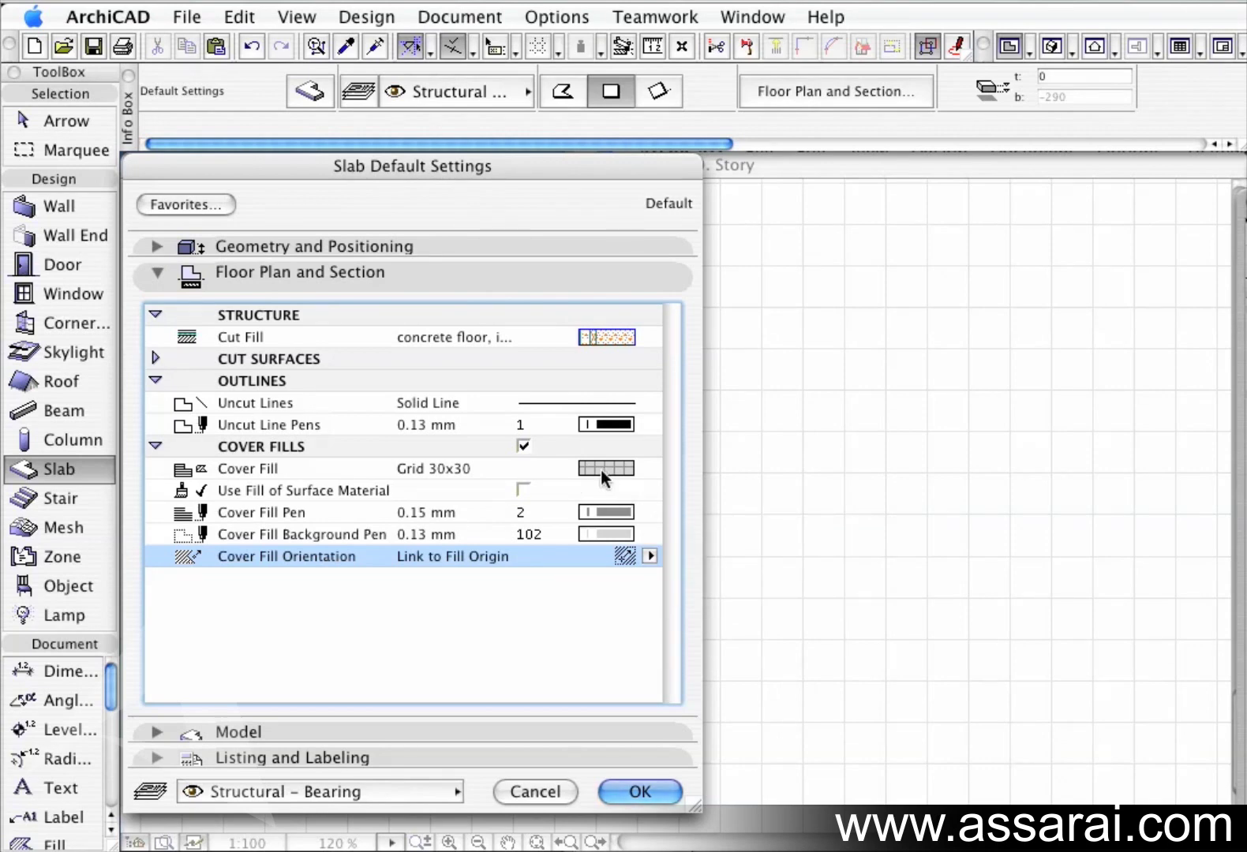
{"action": "left_click", "coordinate": [646, 790]}
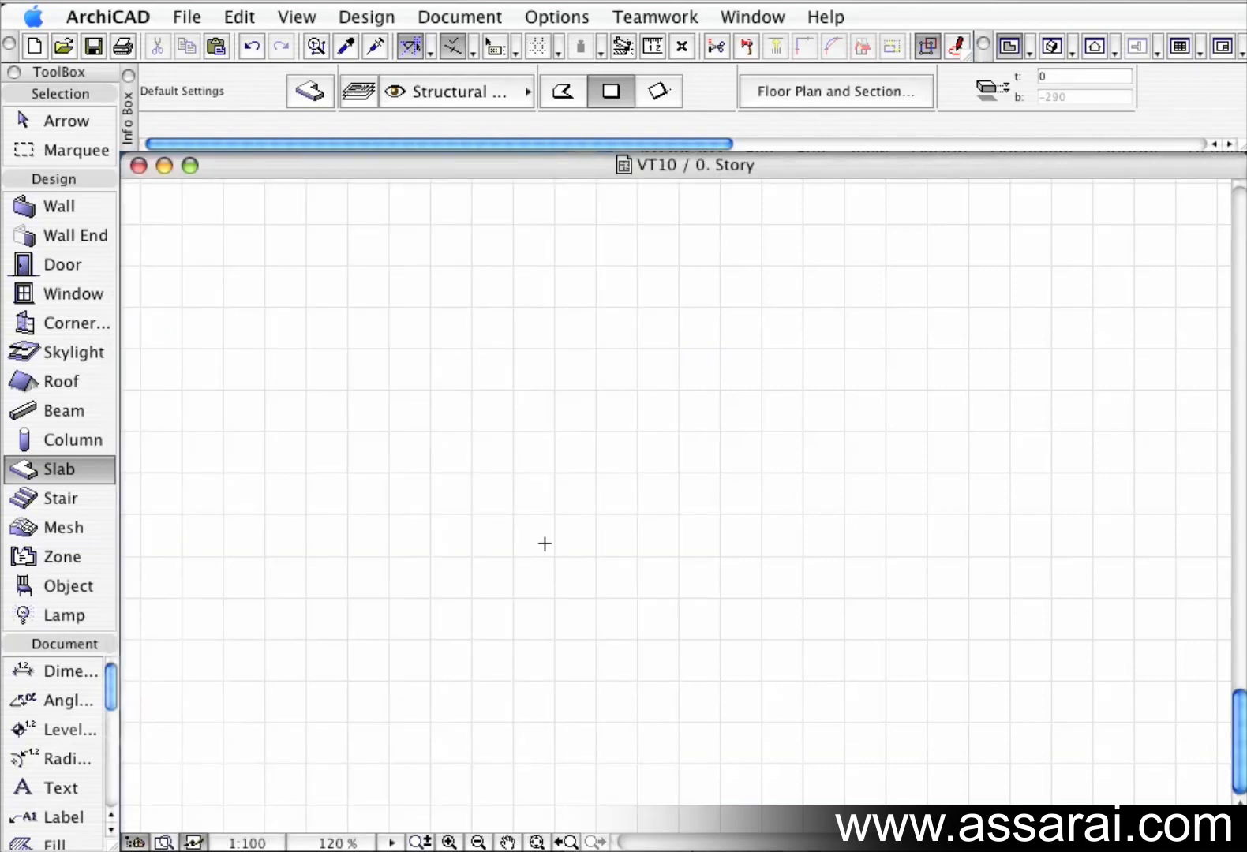
- Draw a rectangular slab with its Grid 30x30 cover fill aligned to the bottom edge, and select it
{"action": "left_click", "coordinate": [530, 612]}
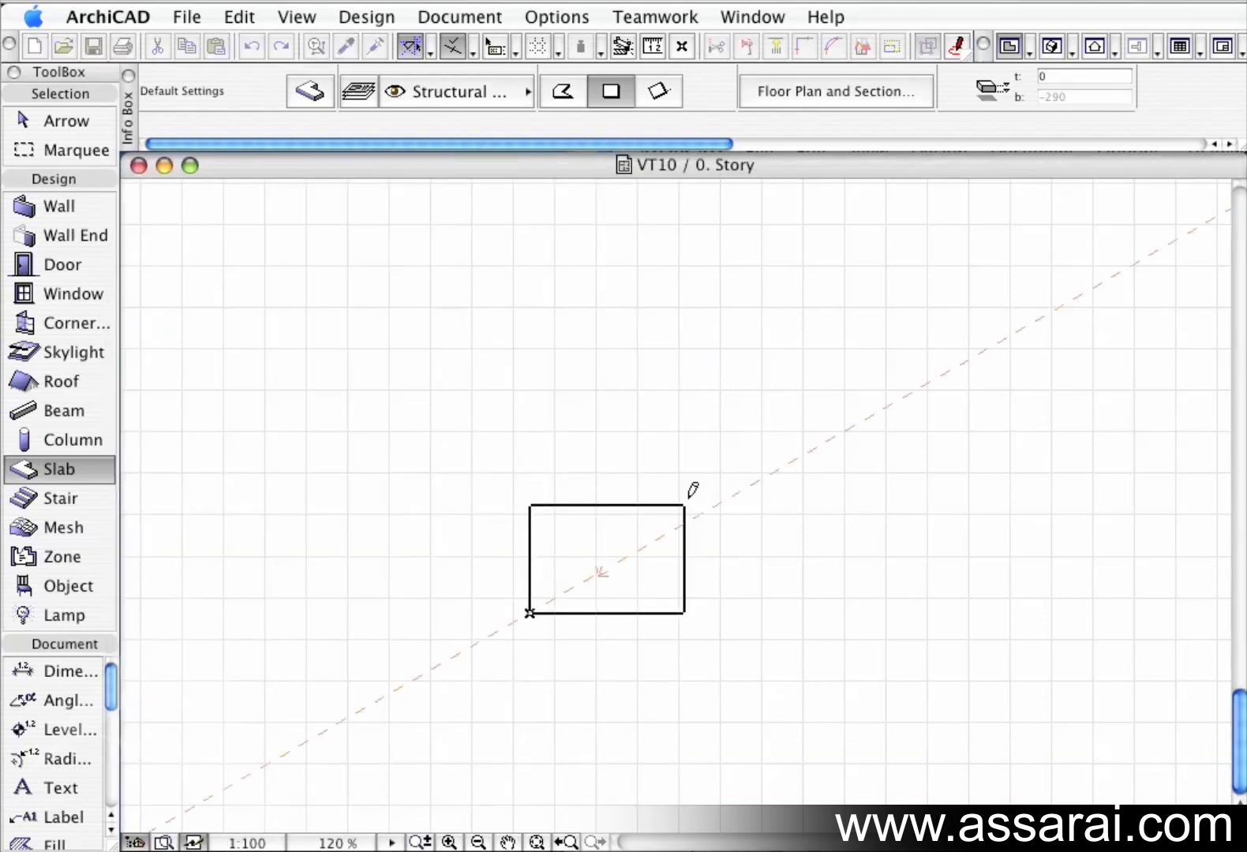
{"action": "left_click", "coordinate": [716, 457]}
{"action": "scroll", "coordinate": [645, 573], "scroll_direction": "up", "scroll_amount": 3}
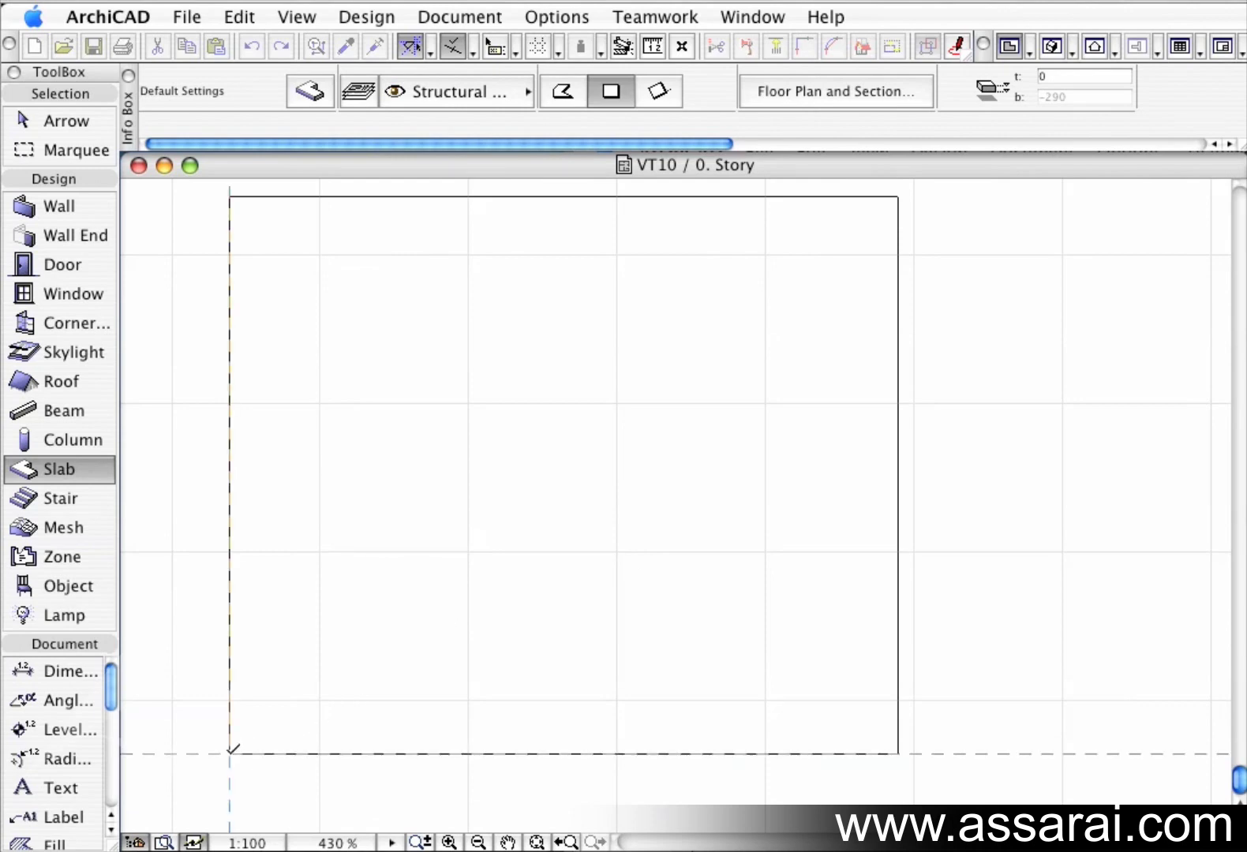
{"action": "left_click", "coordinate": [230, 752]}
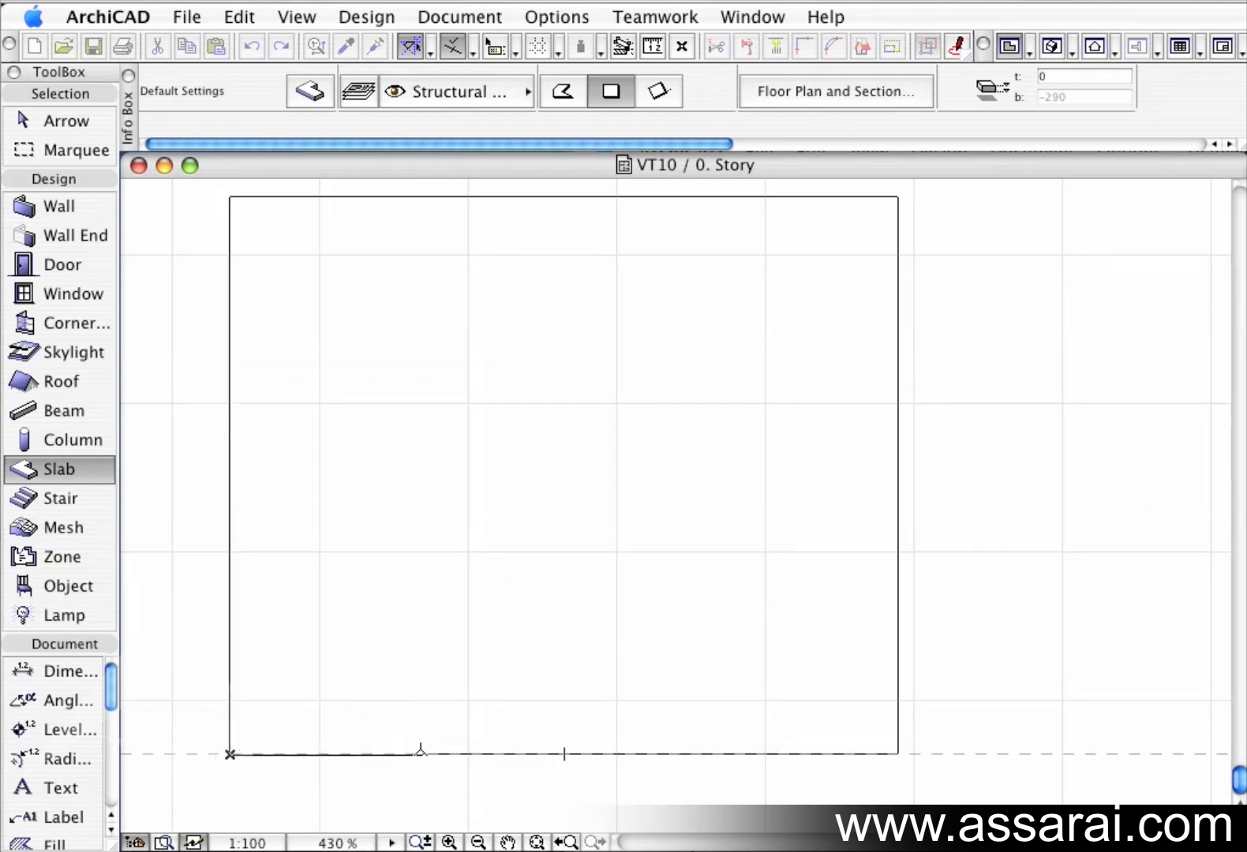
{"action": "left_click", "coordinate": [420, 751]}
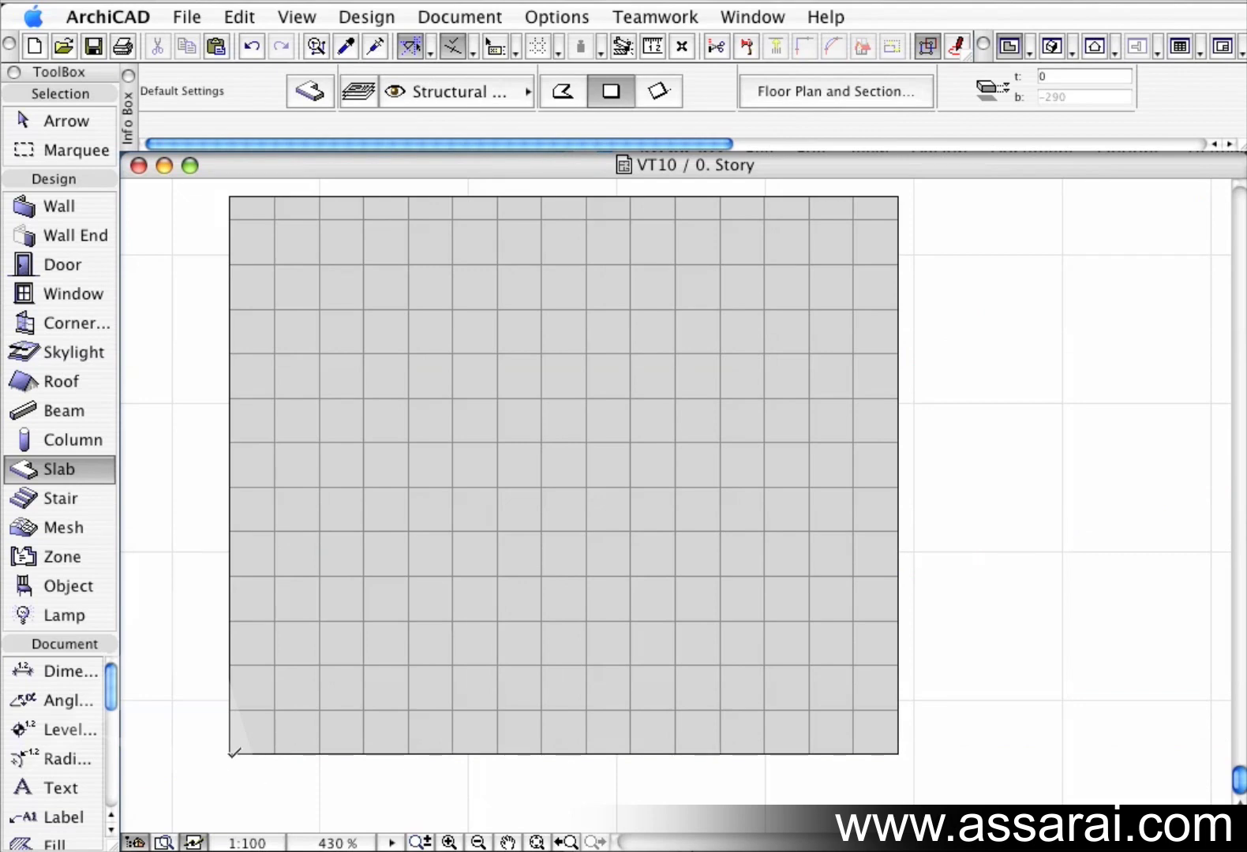
{"action": "mouse_move", "coordinate": [234, 752]}
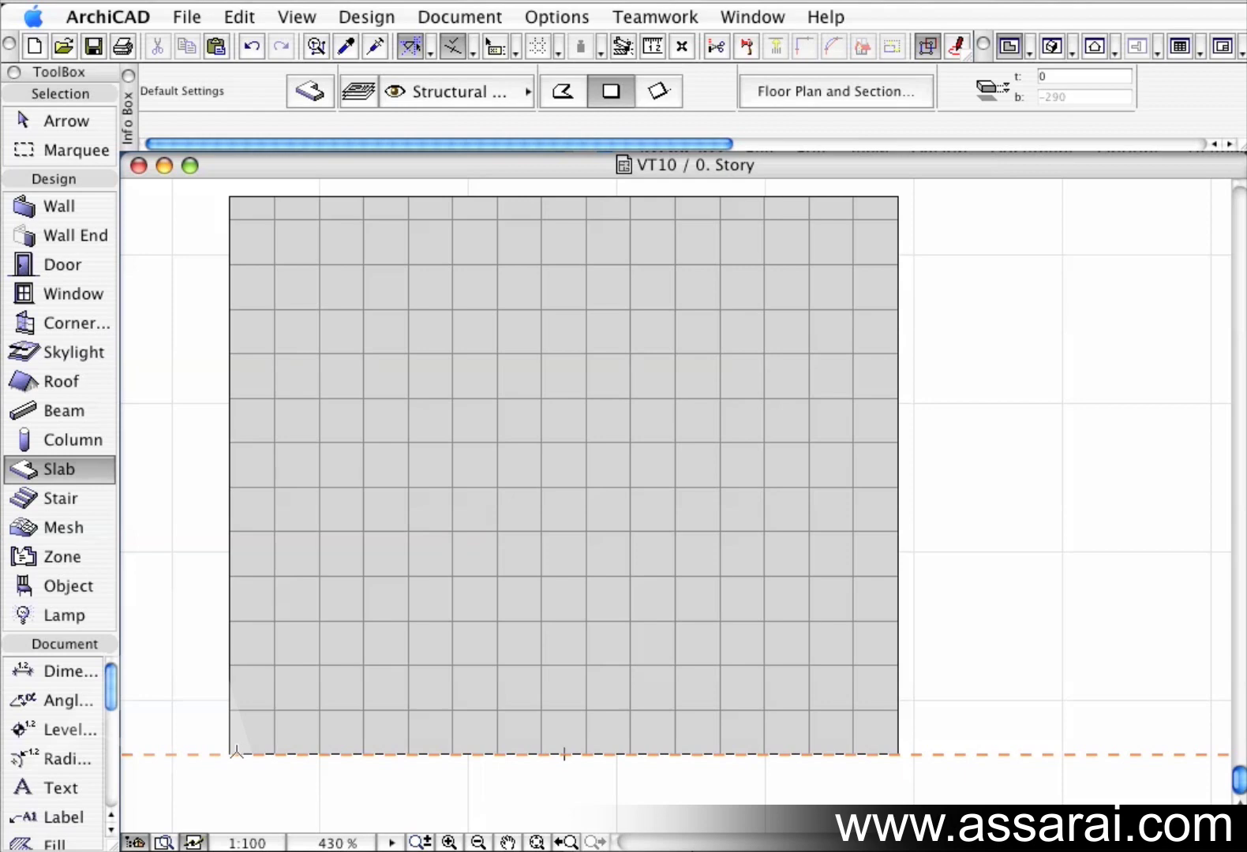
{"action": "left_click", "coordinate": [348, 710], "text": "shift"}
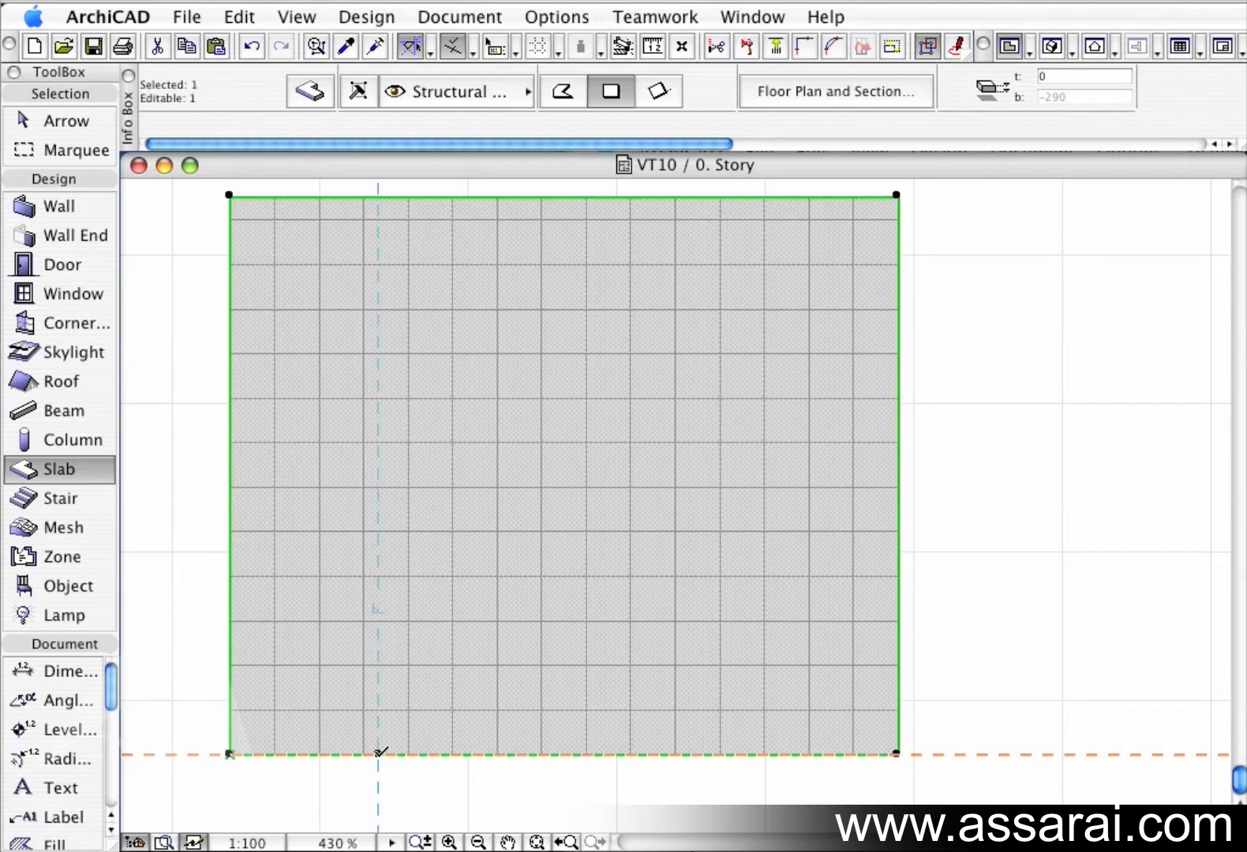
- Turn the slab's fill grid to a diagonal direction, then deselect the slab
{"action": "left_click", "coordinate": [379, 752]}
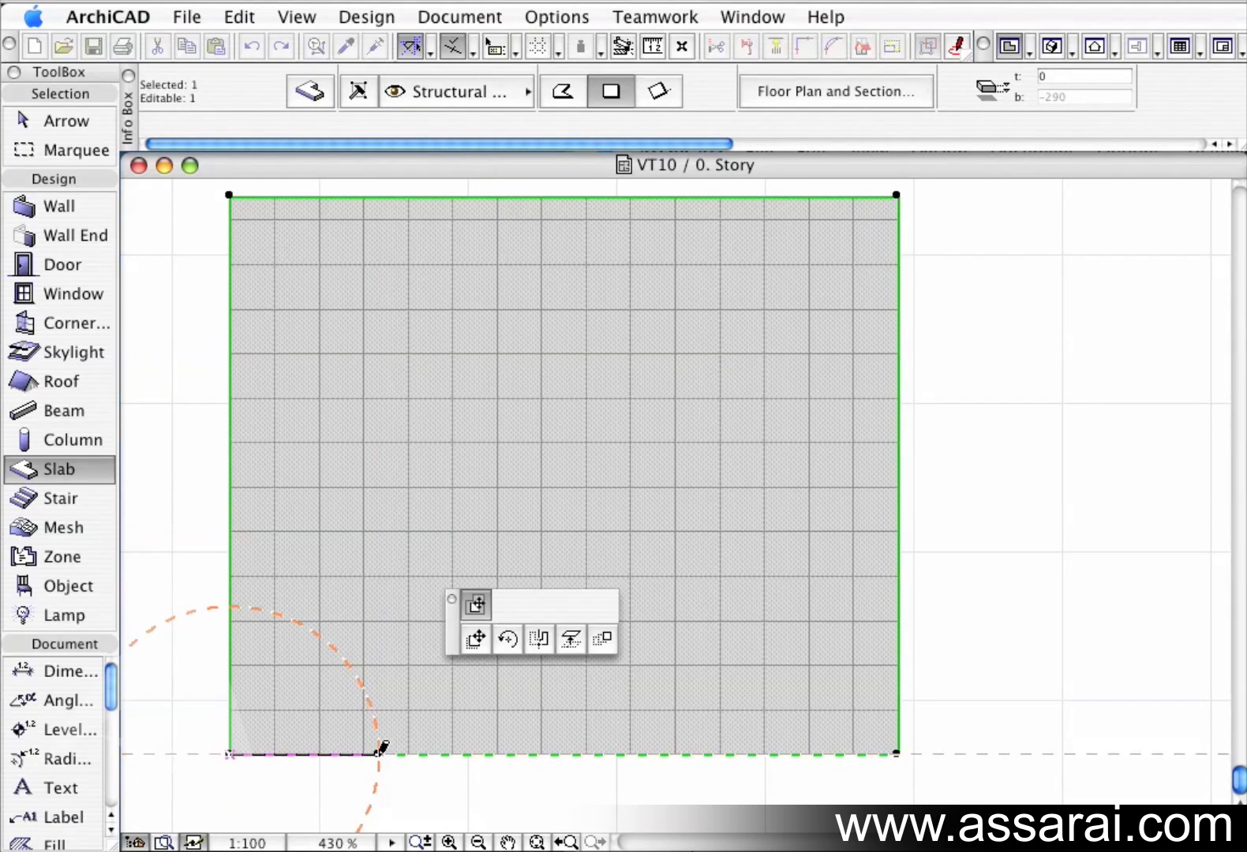
{"action": "left_click", "coordinate": [348, 618]}
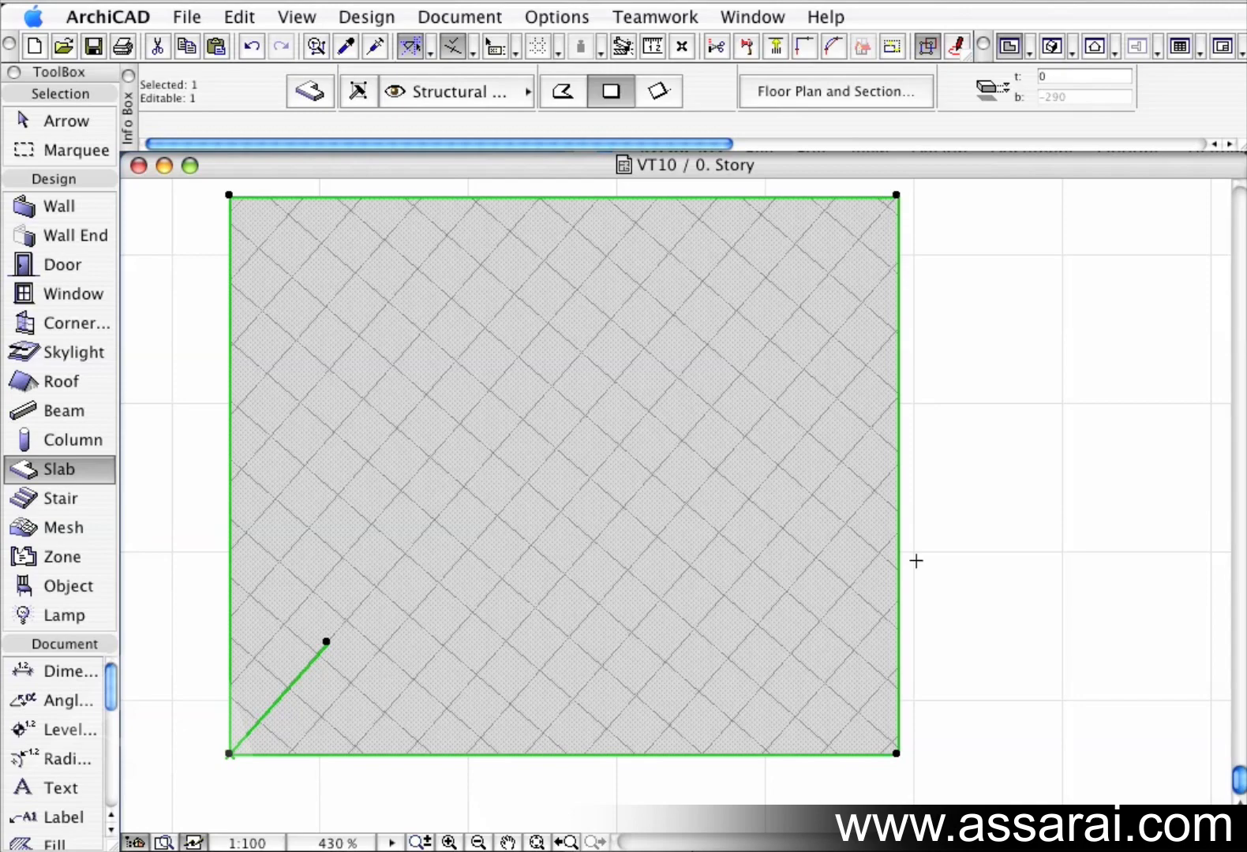
{"action": "key", "text": "Escape"}
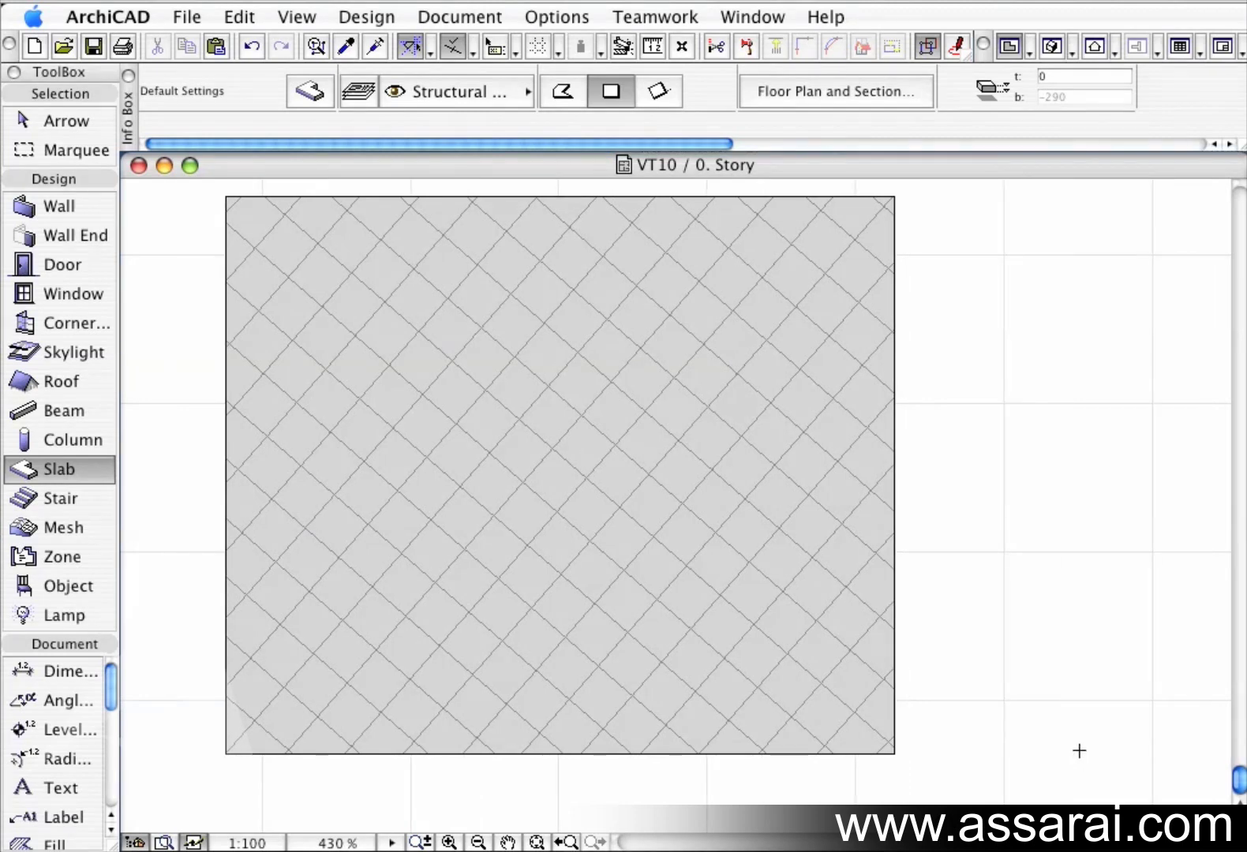
- Reselect the slab, realign its fill grid with the edges, then tilt it about 15°
{"action": "left_click", "coordinate": [876, 637], "text": "shift"}
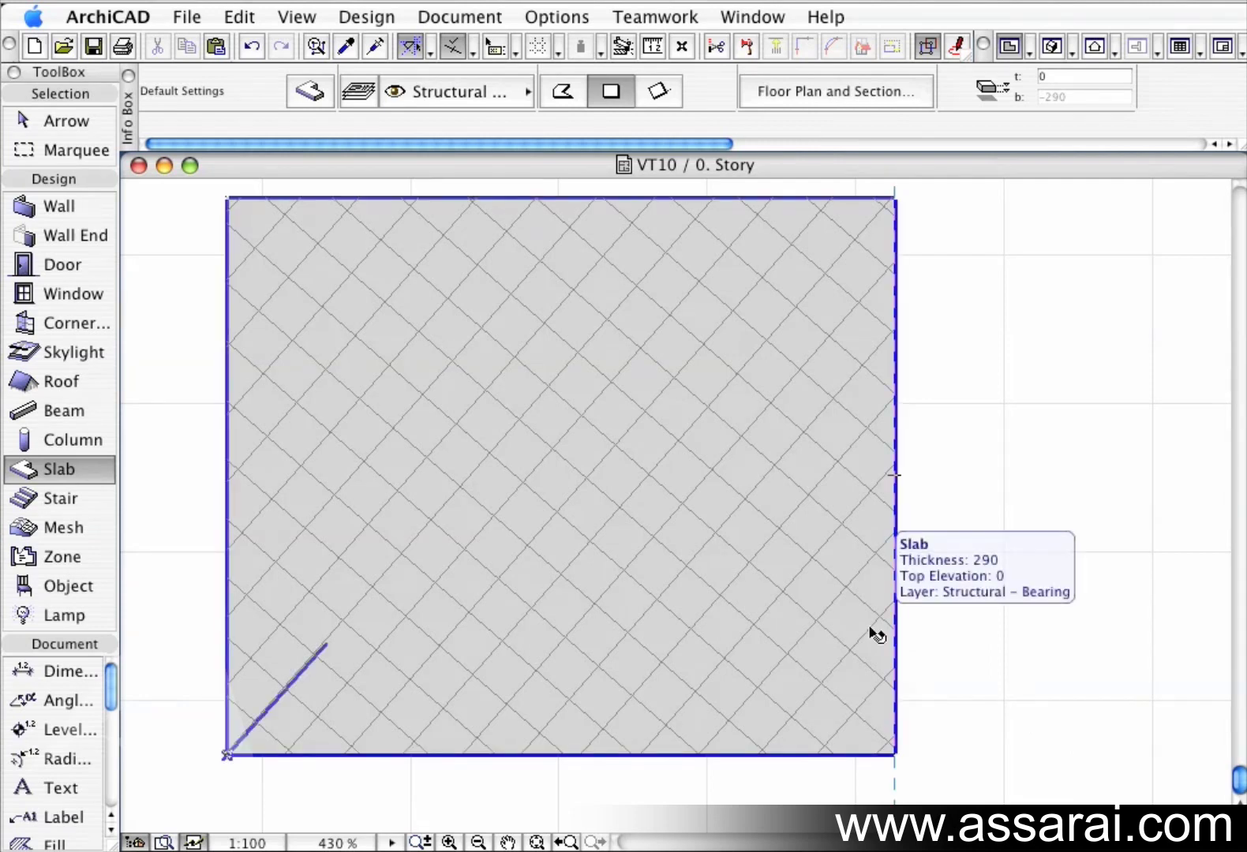
{"action": "left_click", "coordinate": [876, 637], "text": "shift"}
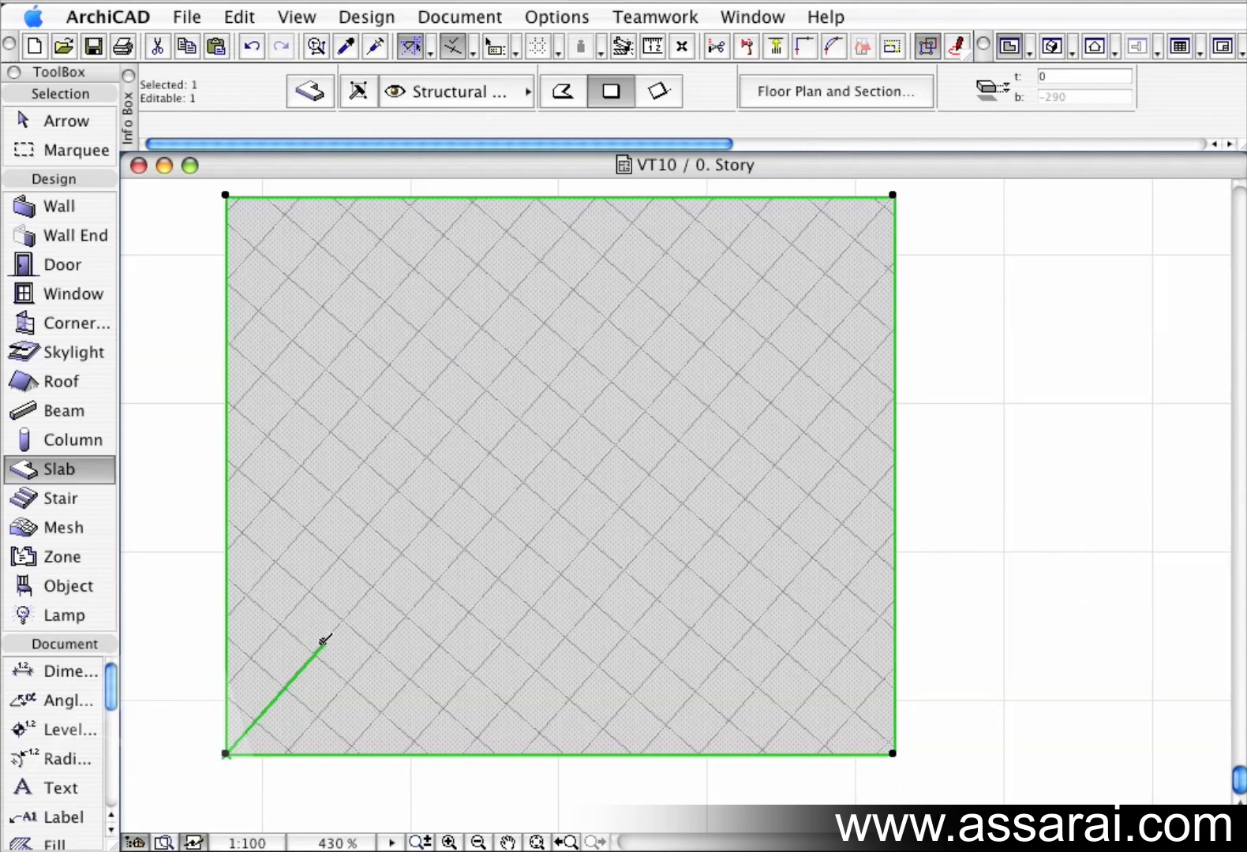
{"action": "left_click", "coordinate": [322, 641]}
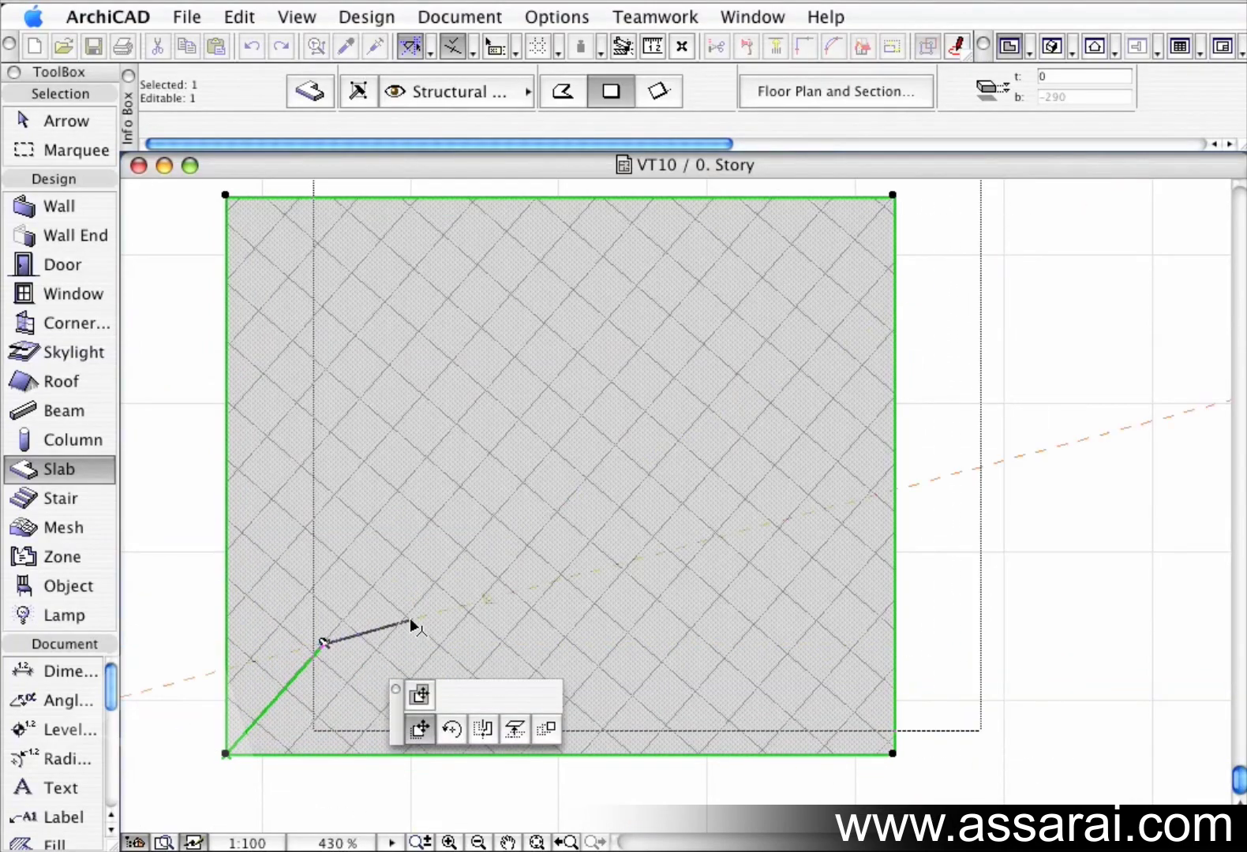
{"action": "left_click", "coordinate": [419, 694]}
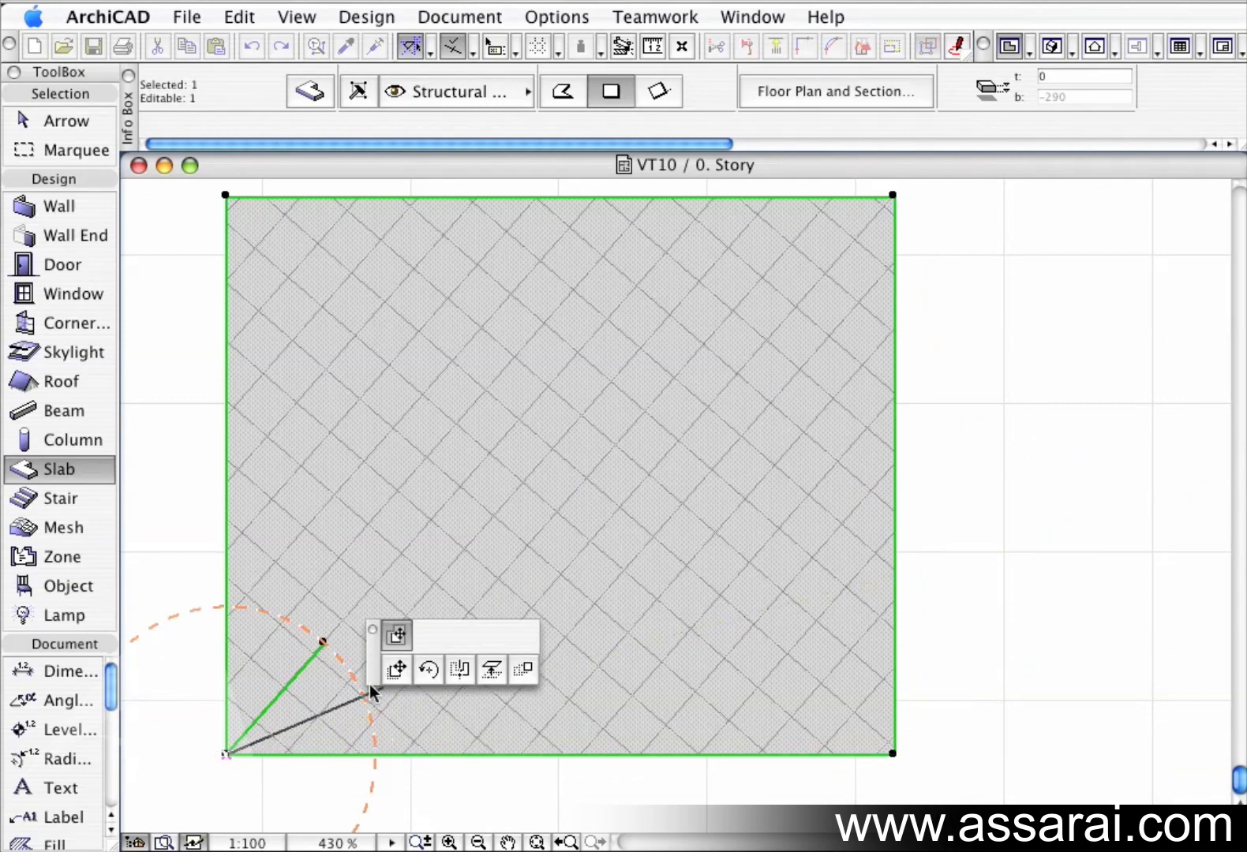
{"action": "left_click", "coordinate": [402, 752]}
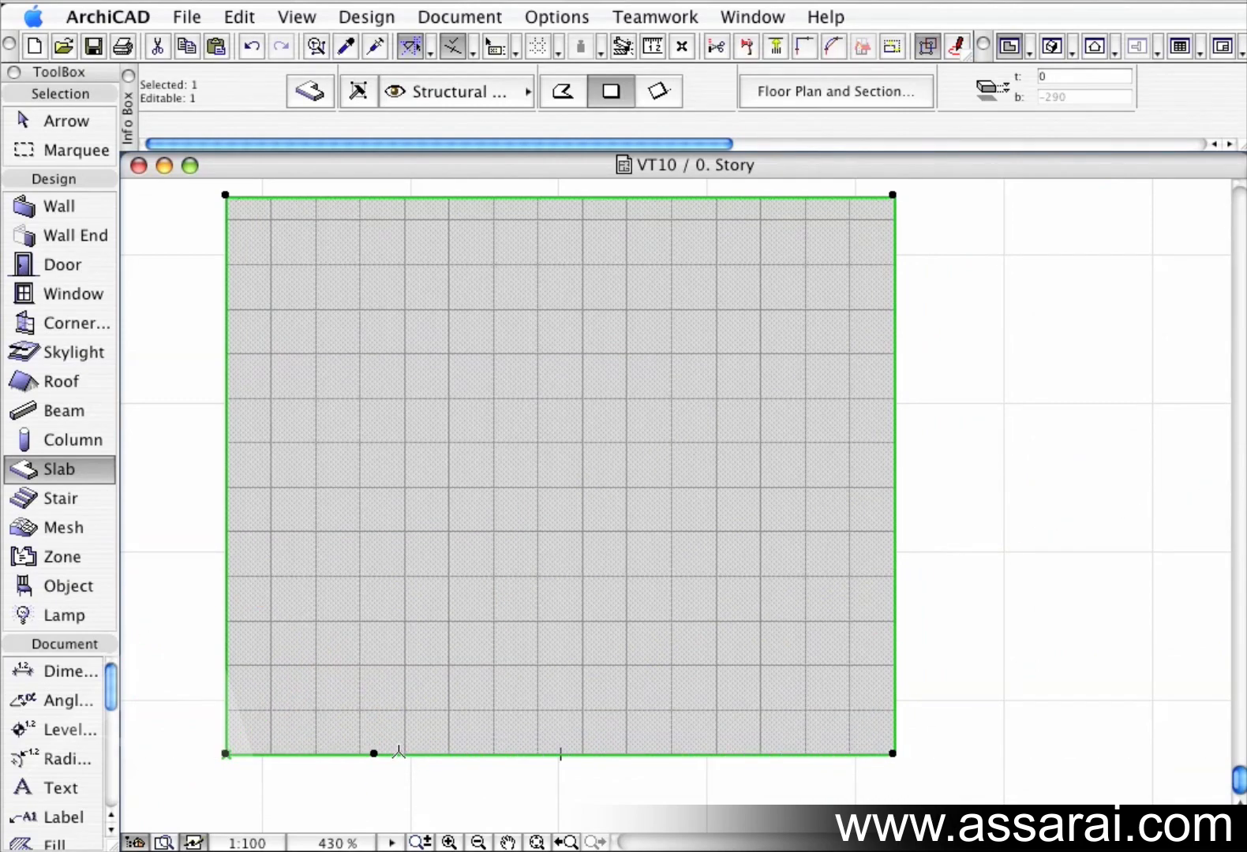
{"action": "left_click", "coordinate": [375, 751]}
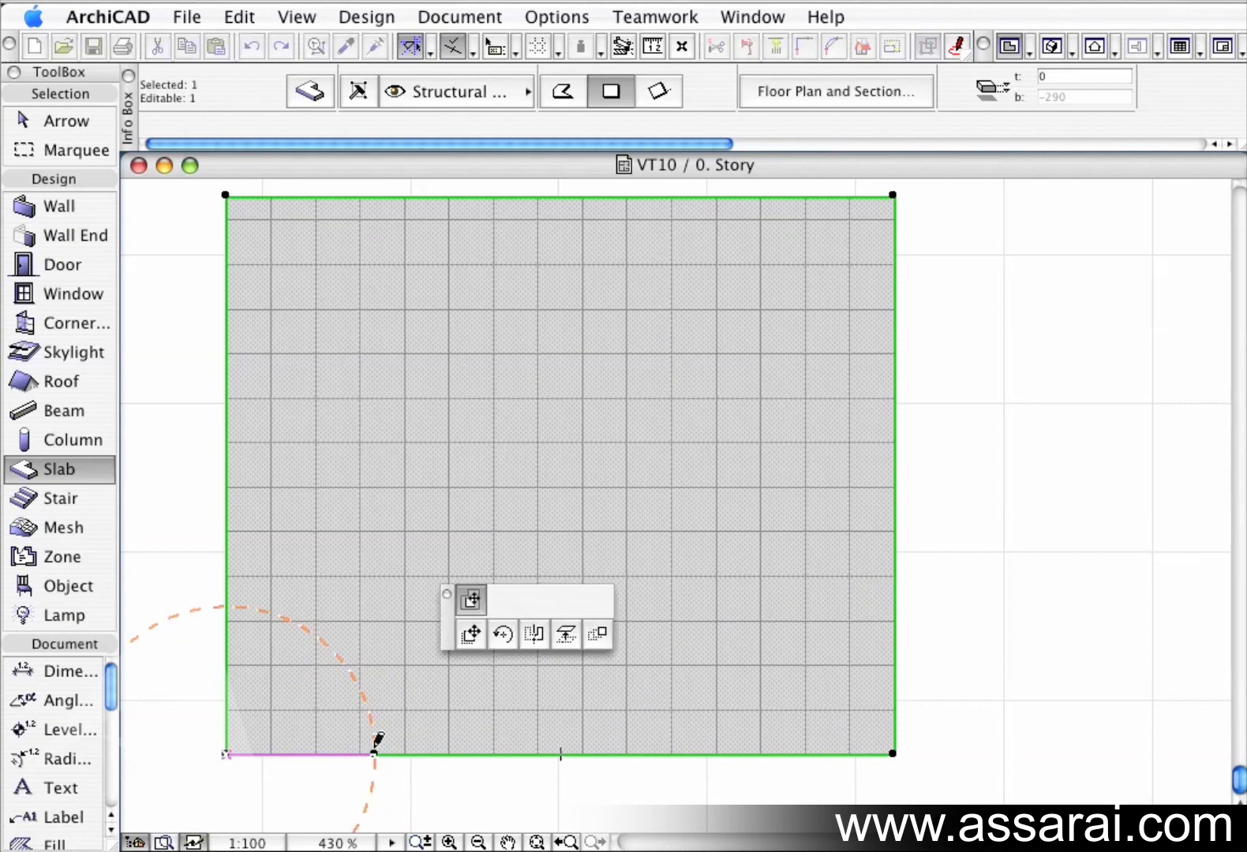
{"action": "left_click", "coordinate": [390, 710]}
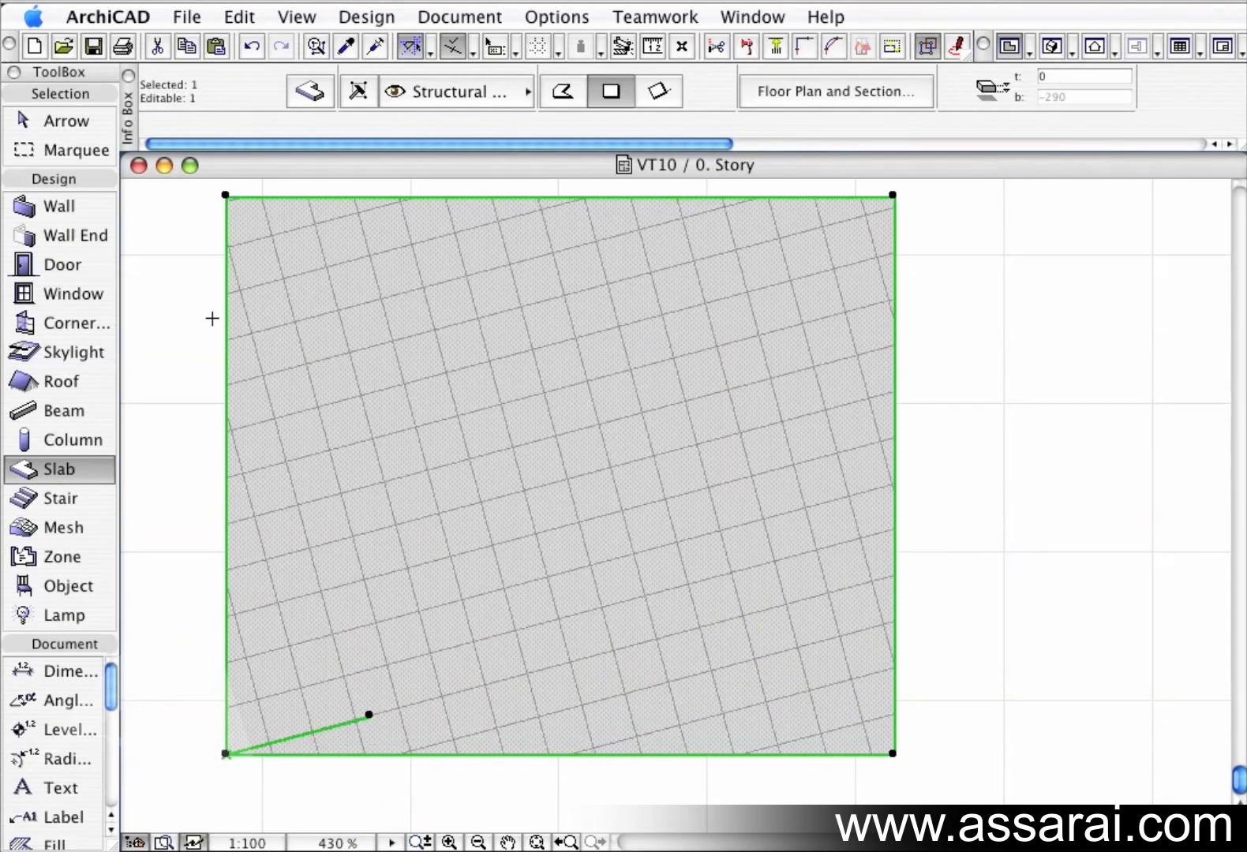
- Set the slab's cover fill orientation to Distorted in its settings and apply
{"action": "double_click", "coordinate": [24, 469]}
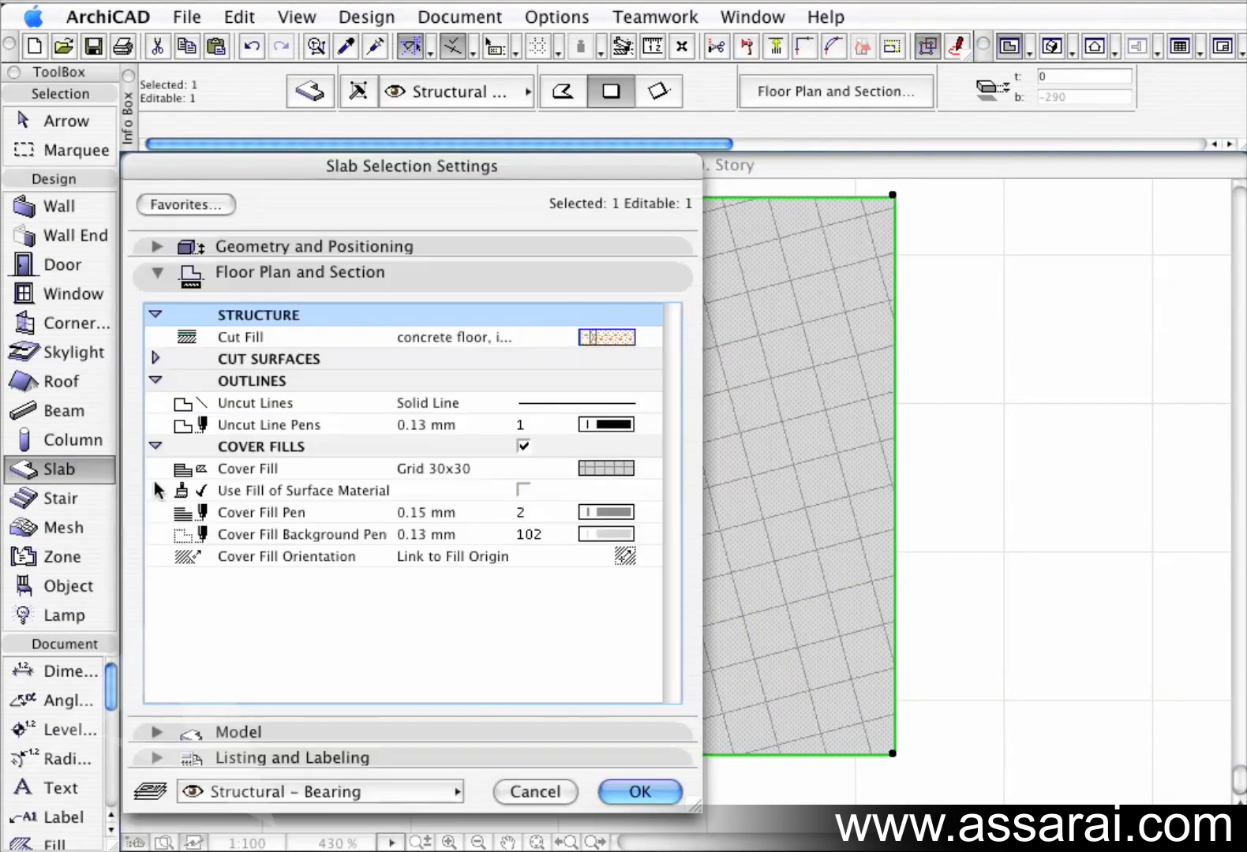
{"action": "left_click", "coordinate": [639, 554]}
{"action": "left_click", "coordinate": [638, 553]}
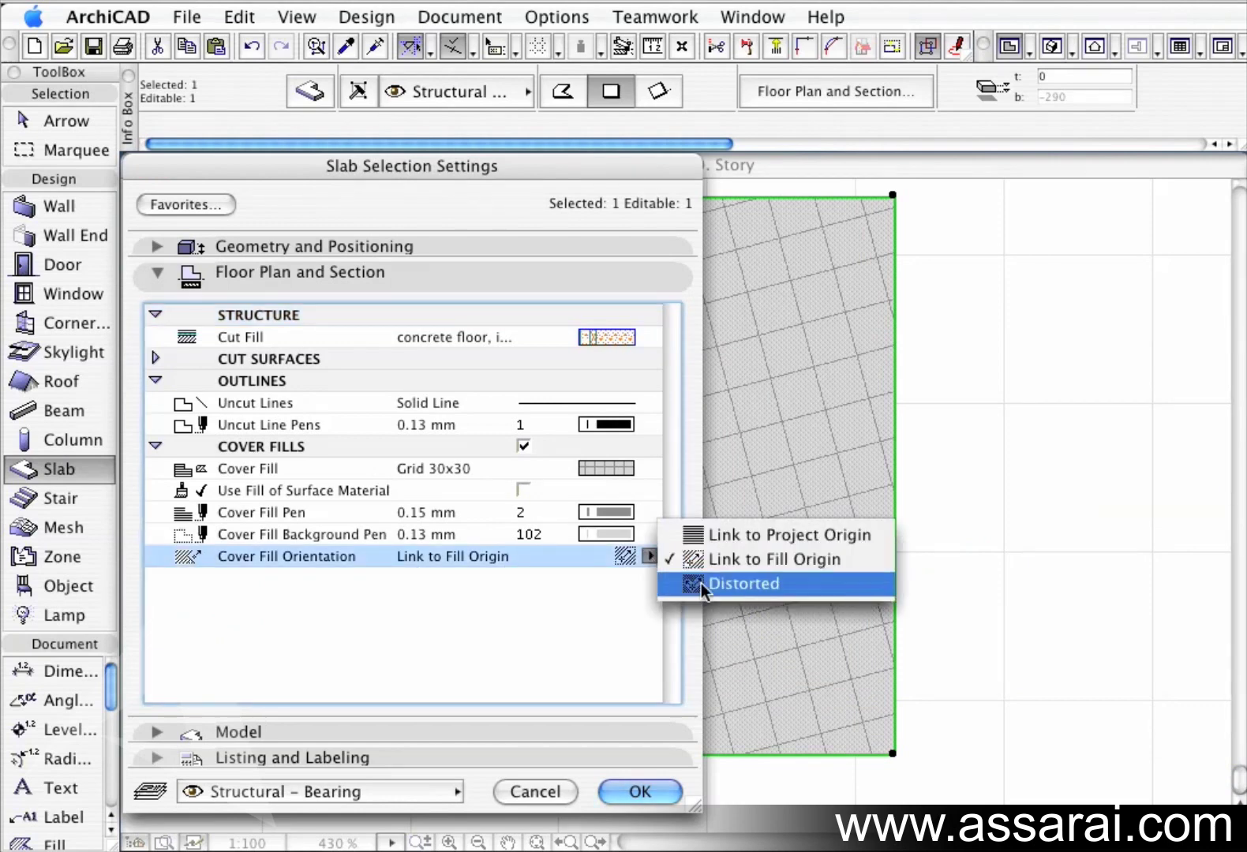
{"action": "left_click", "coordinate": [701, 583]}
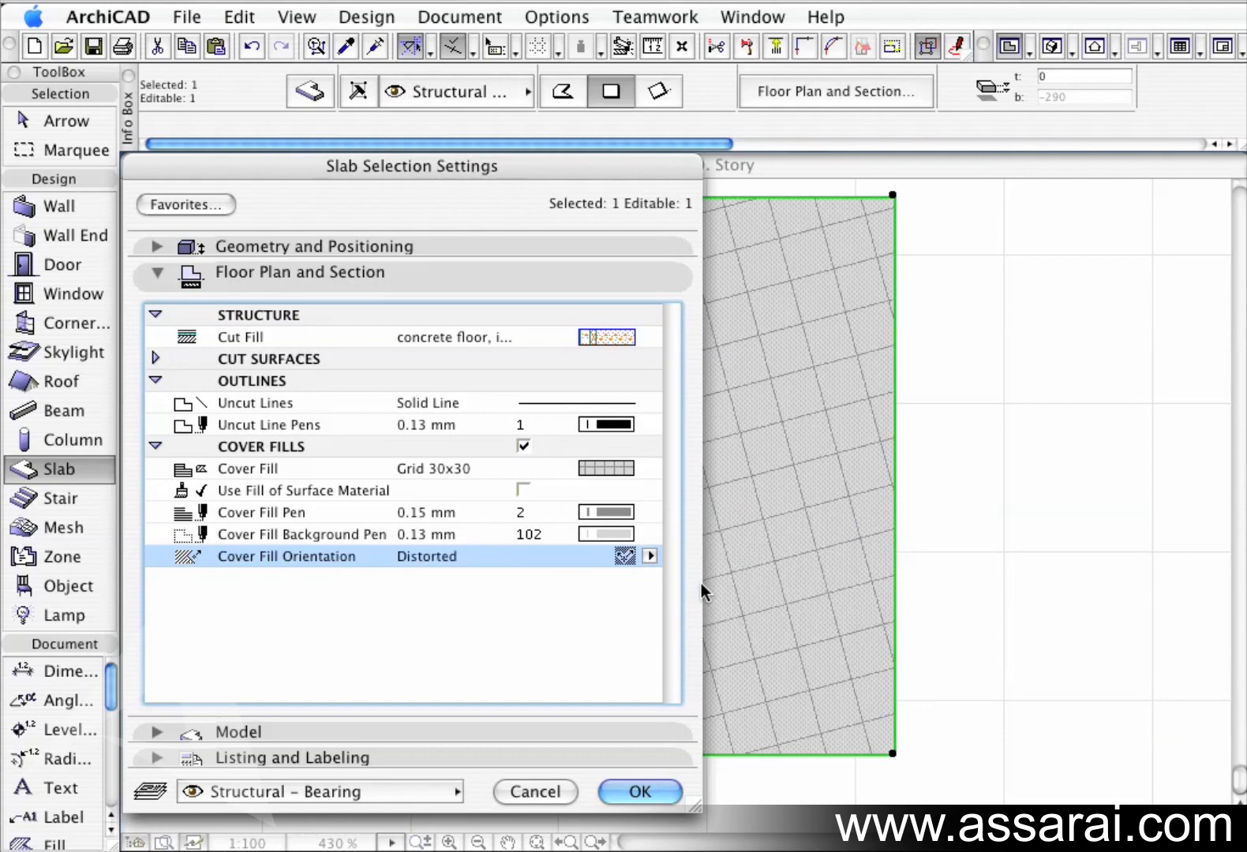
{"action": "left_click", "coordinate": [652, 790]}
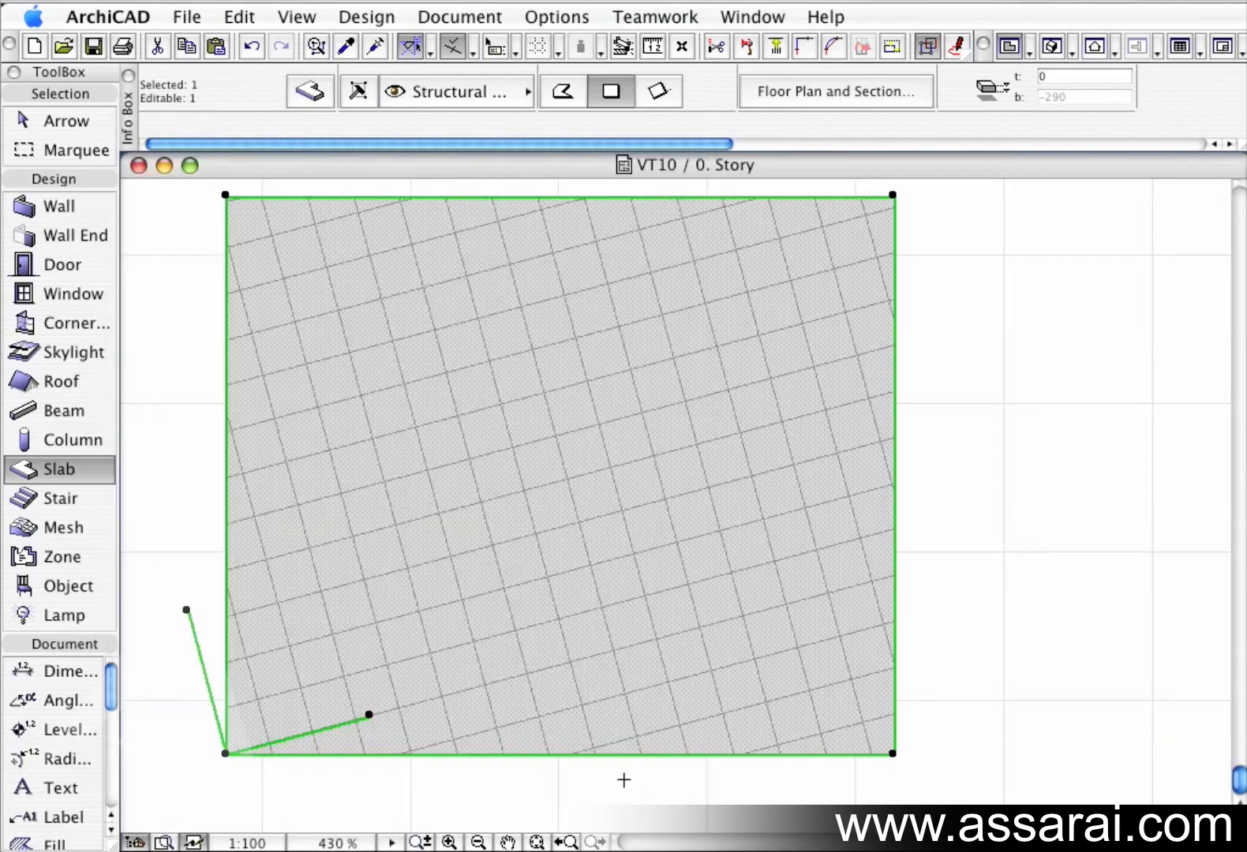
- Drag the fill handles to stretch and skew the distorted grid into larger slanted cells
{"action": "left_click", "coordinate": [187, 612]}
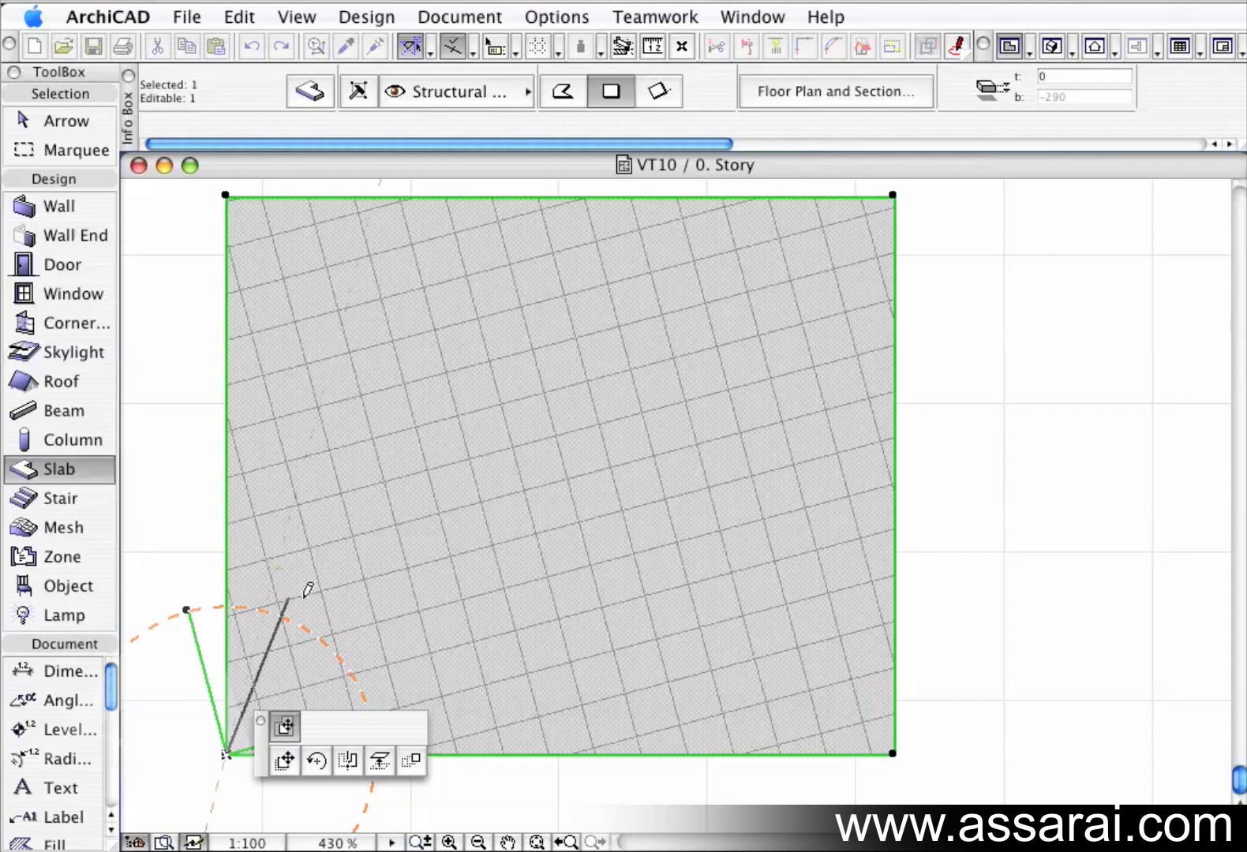
{"action": "left_click", "coordinate": [407, 483]}
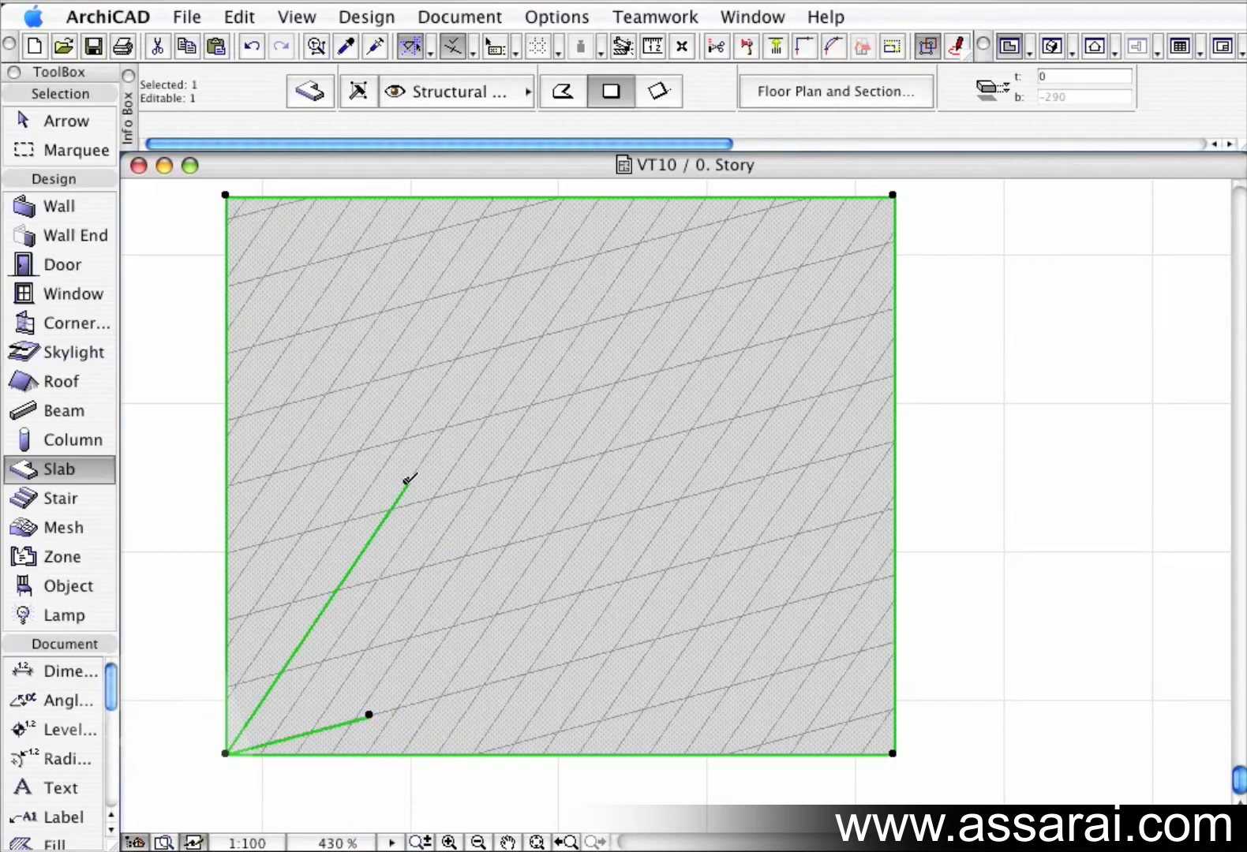
{"action": "left_click", "coordinate": [369, 713]}
{"action": "left_click", "coordinate": [670, 690]}
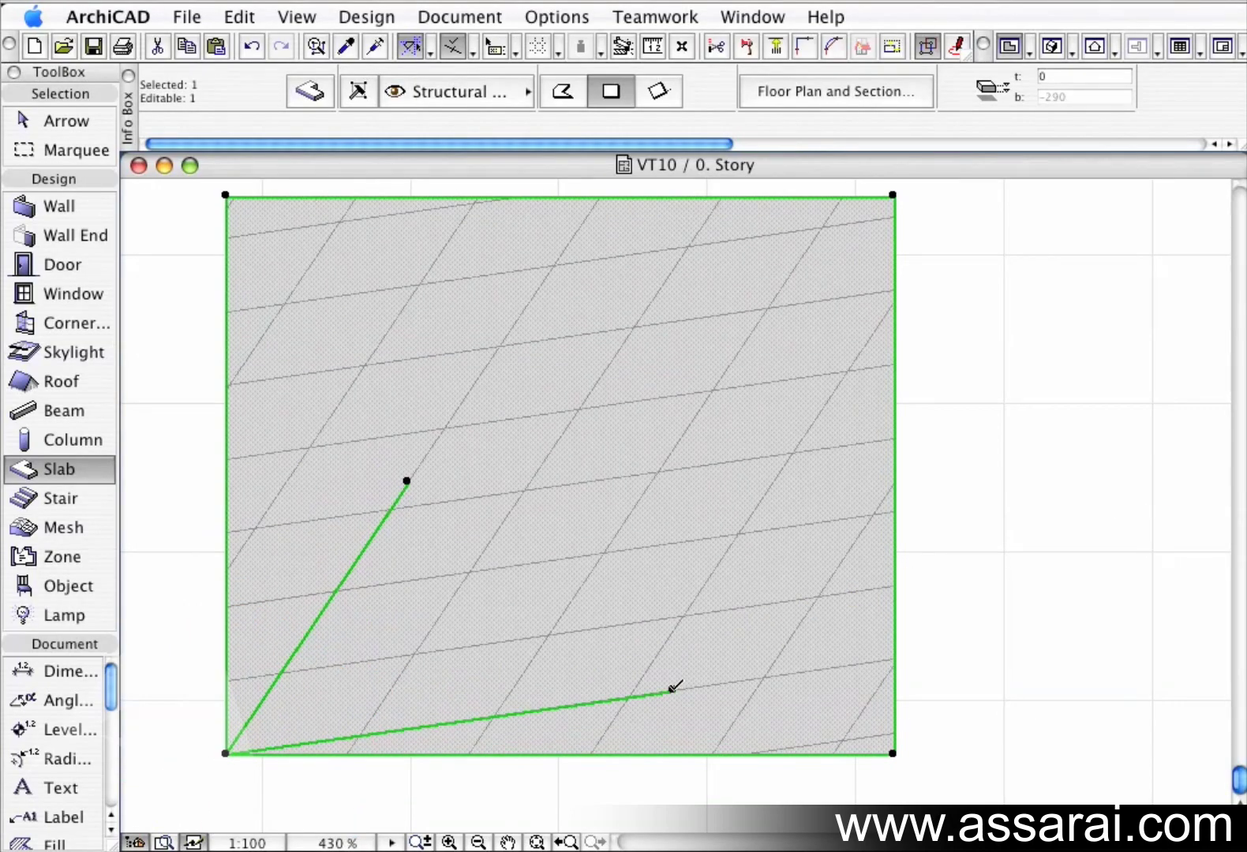
{"action": "left_click", "coordinate": [407, 481]}
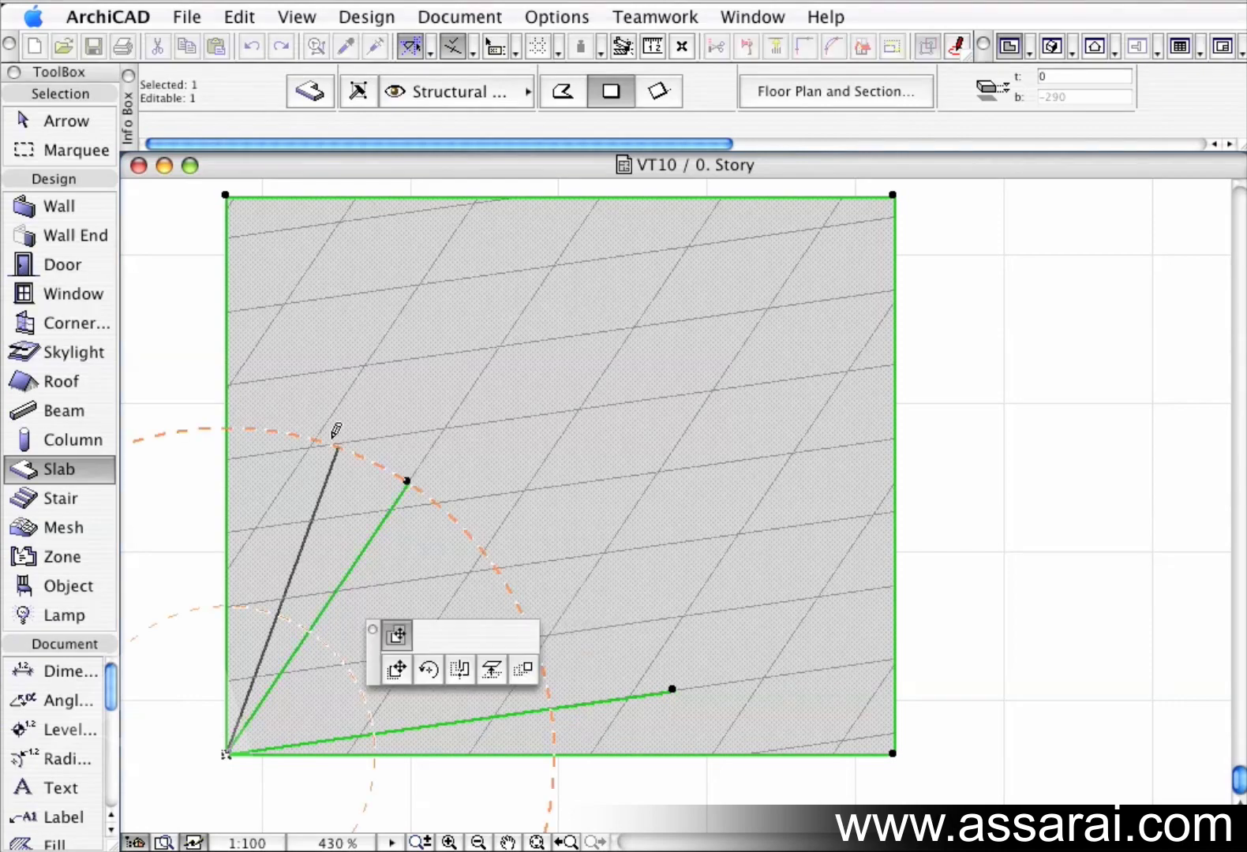
{"action": "left_click", "coordinate": [298, 414]}
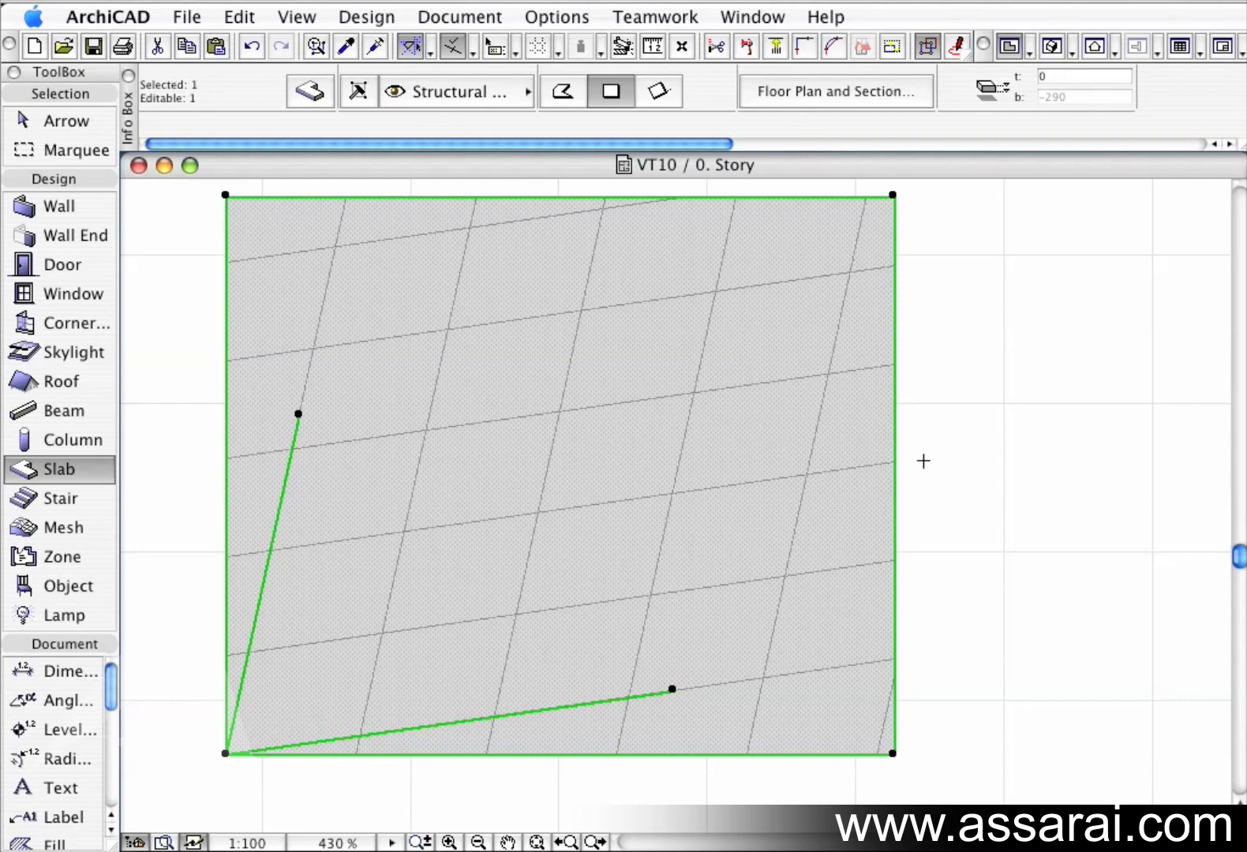
{"action": "left_click", "coordinate": [312, 92]}
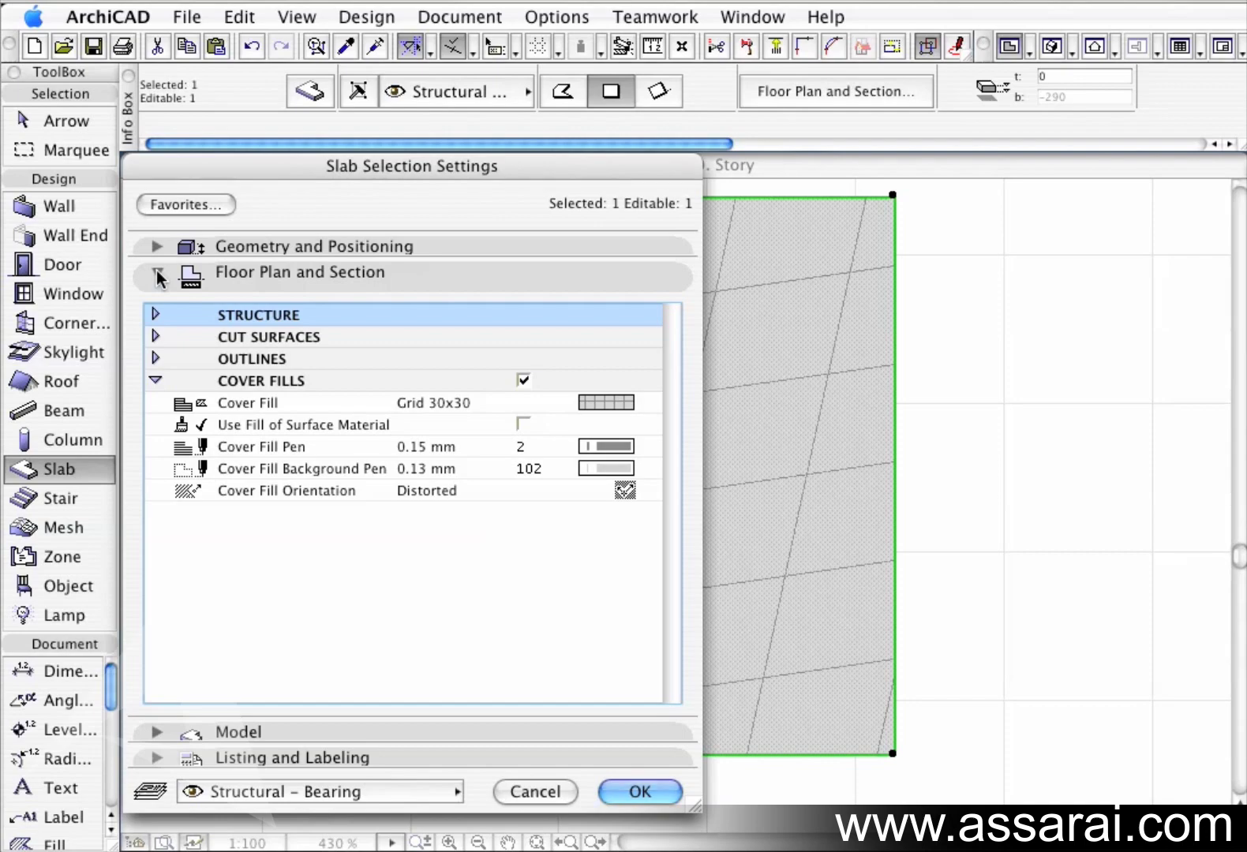
- Give the slab a red Paint-06 top and Surf-Stucco bottom, keeping materials unlinked, and confirm
{"action": "left_click", "coordinate": [158, 273]}
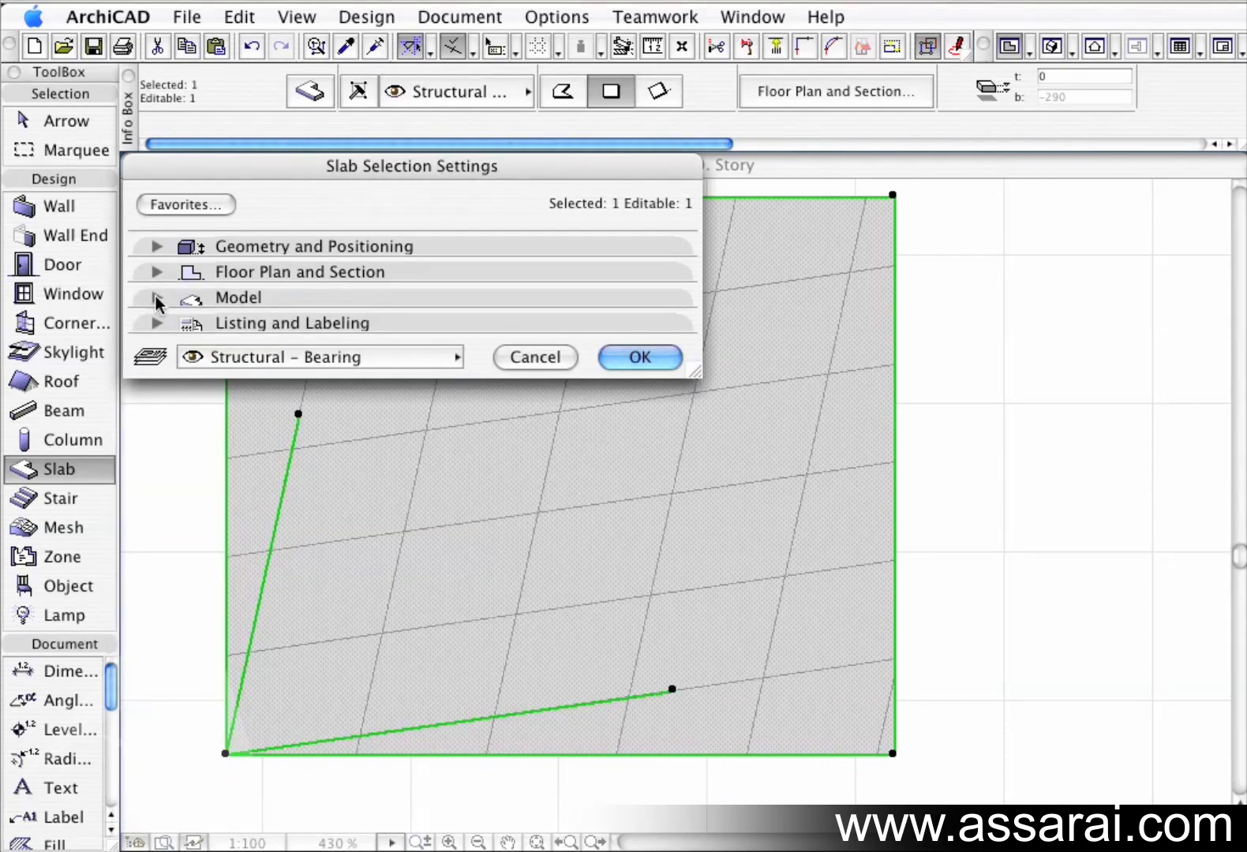
{"action": "left_click", "coordinate": [157, 299]}
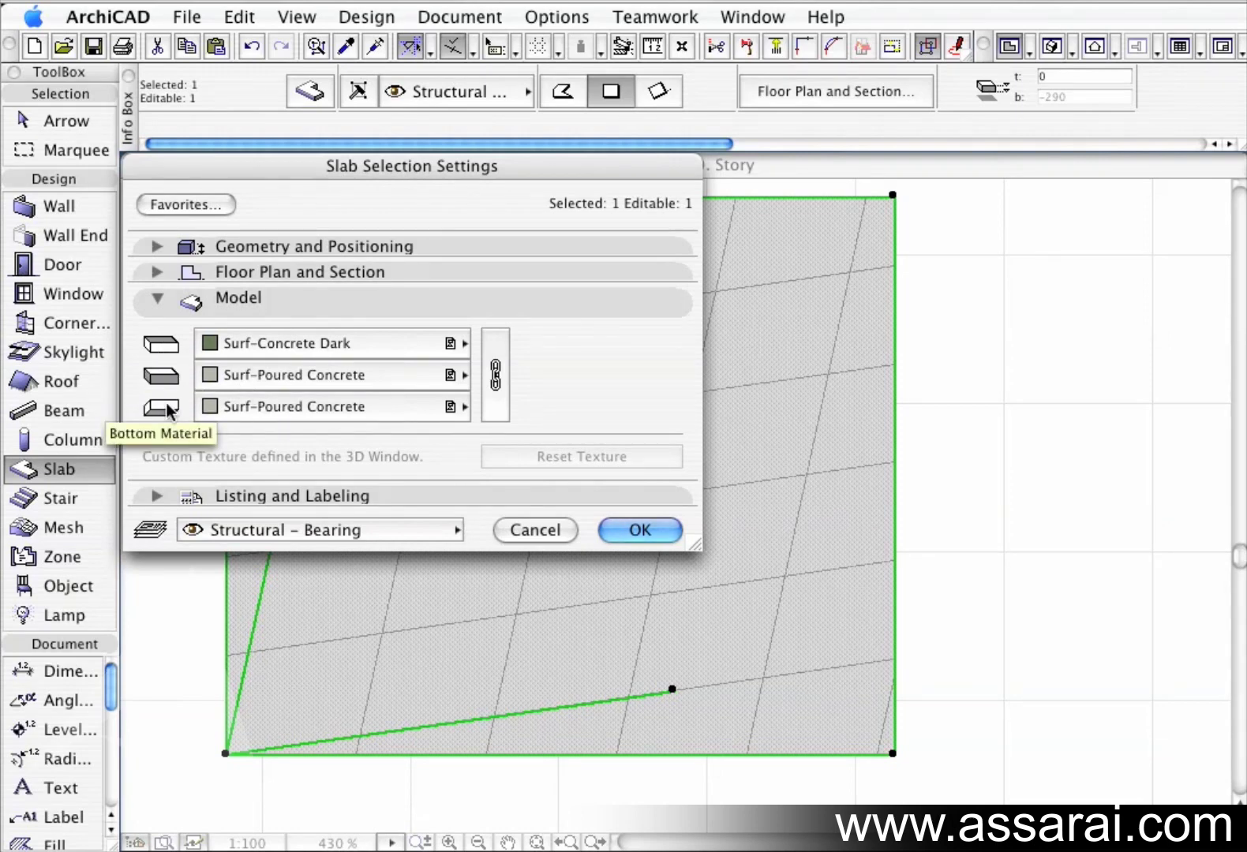
{"action": "left_click", "coordinate": [368, 340]}
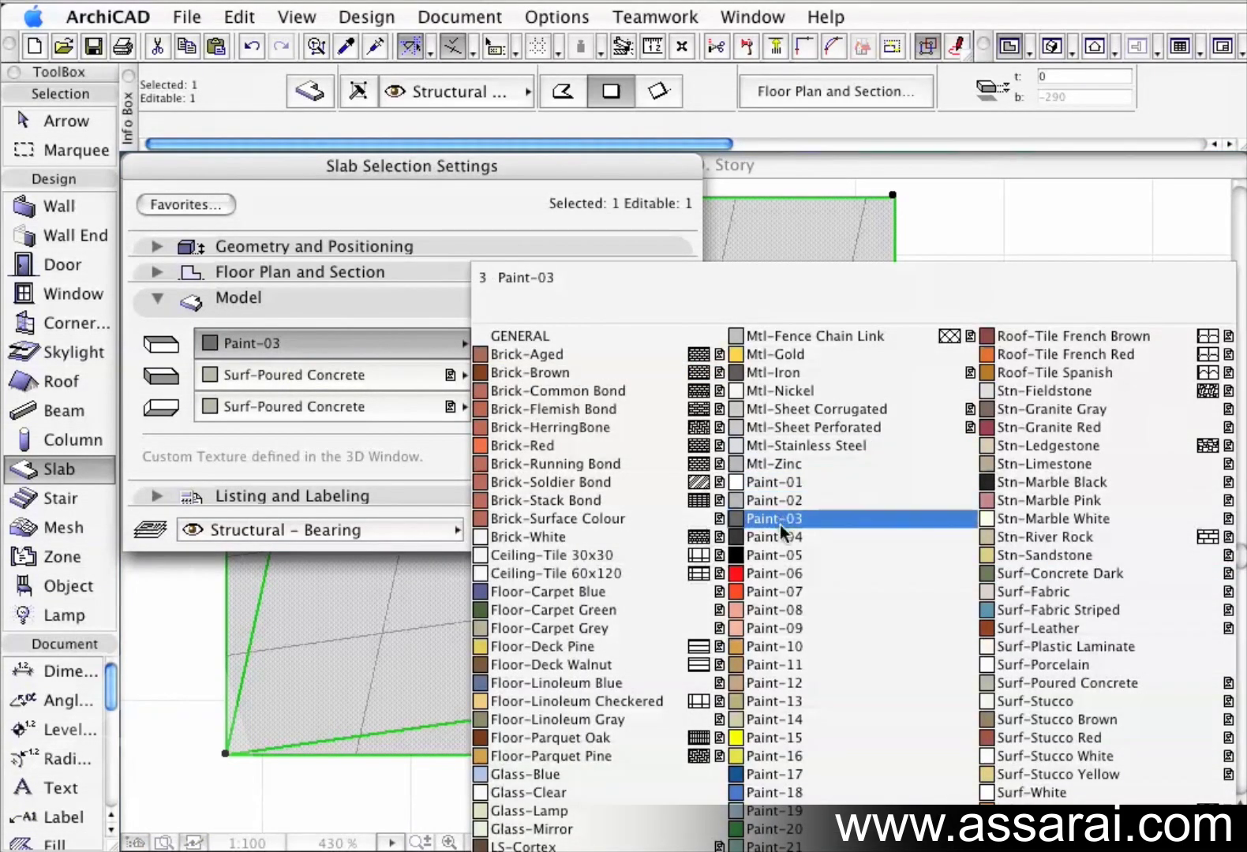
{"action": "left_click", "coordinate": [777, 573]}
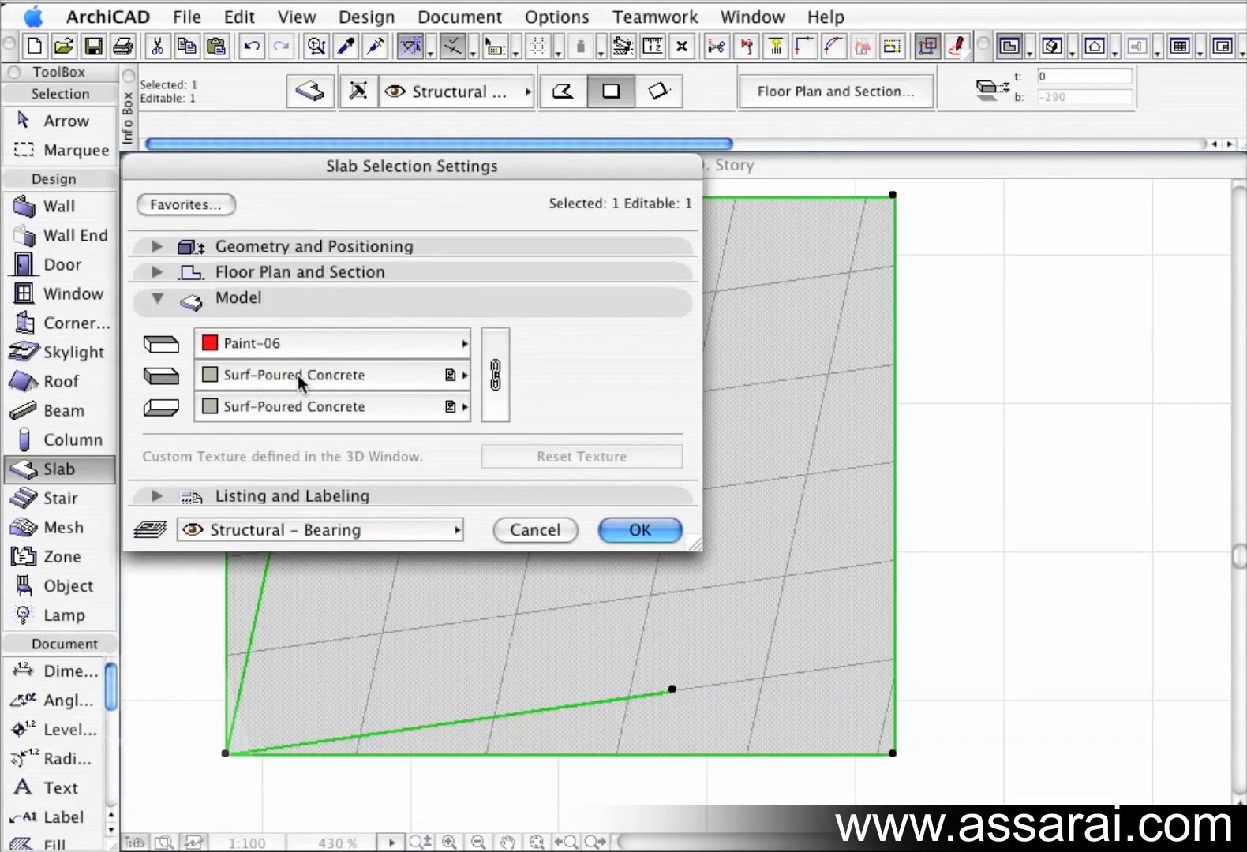
{"action": "left_click", "coordinate": [327, 404]}
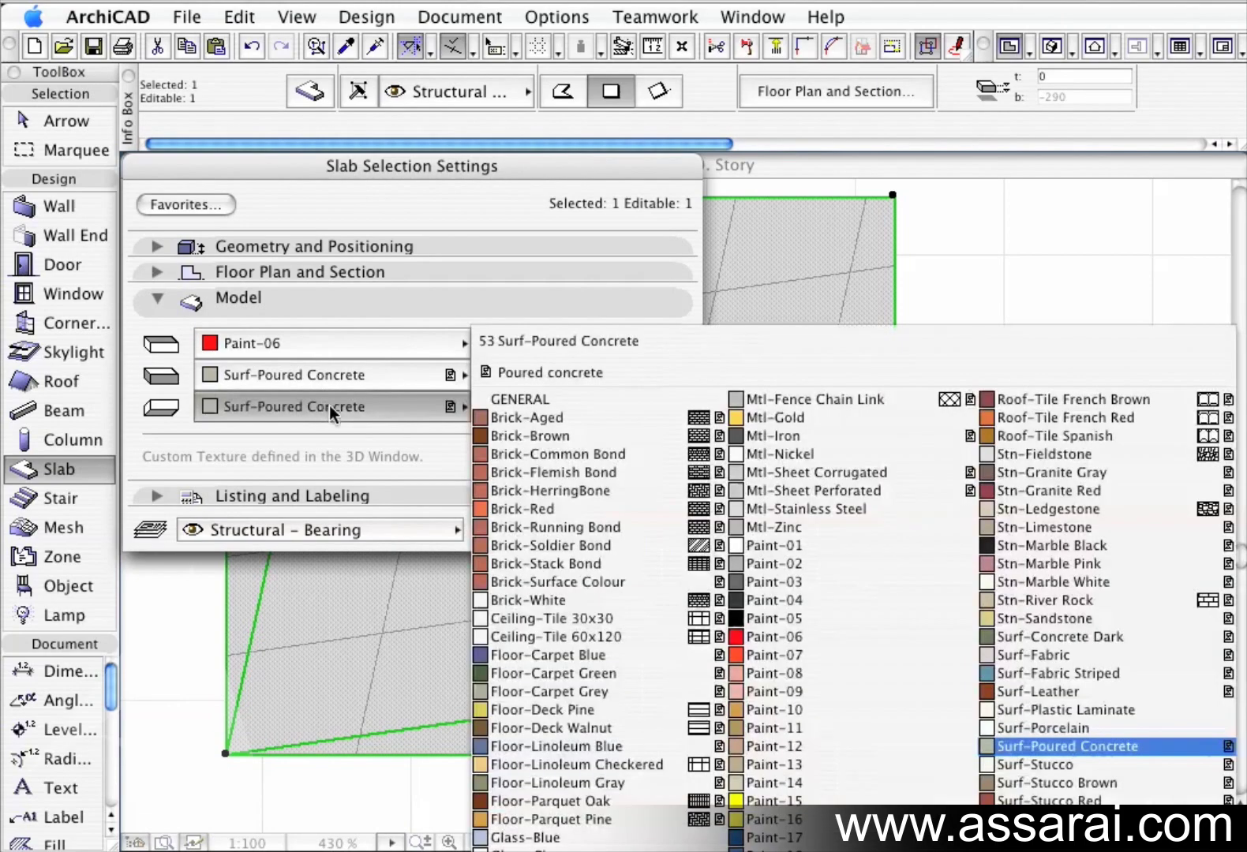
{"action": "left_click", "coordinate": [1001, 766]}
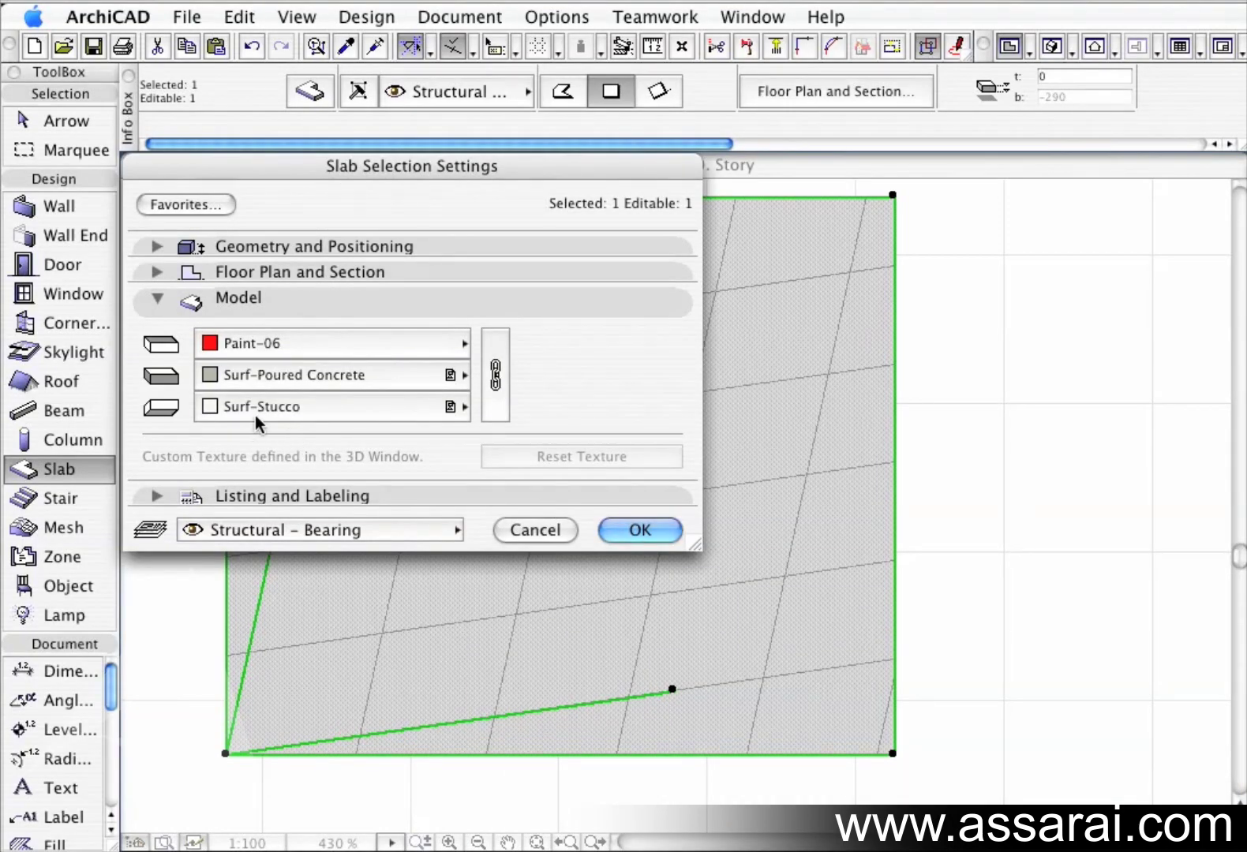
{"action": "left_click", "coordinate": [497, 371]}
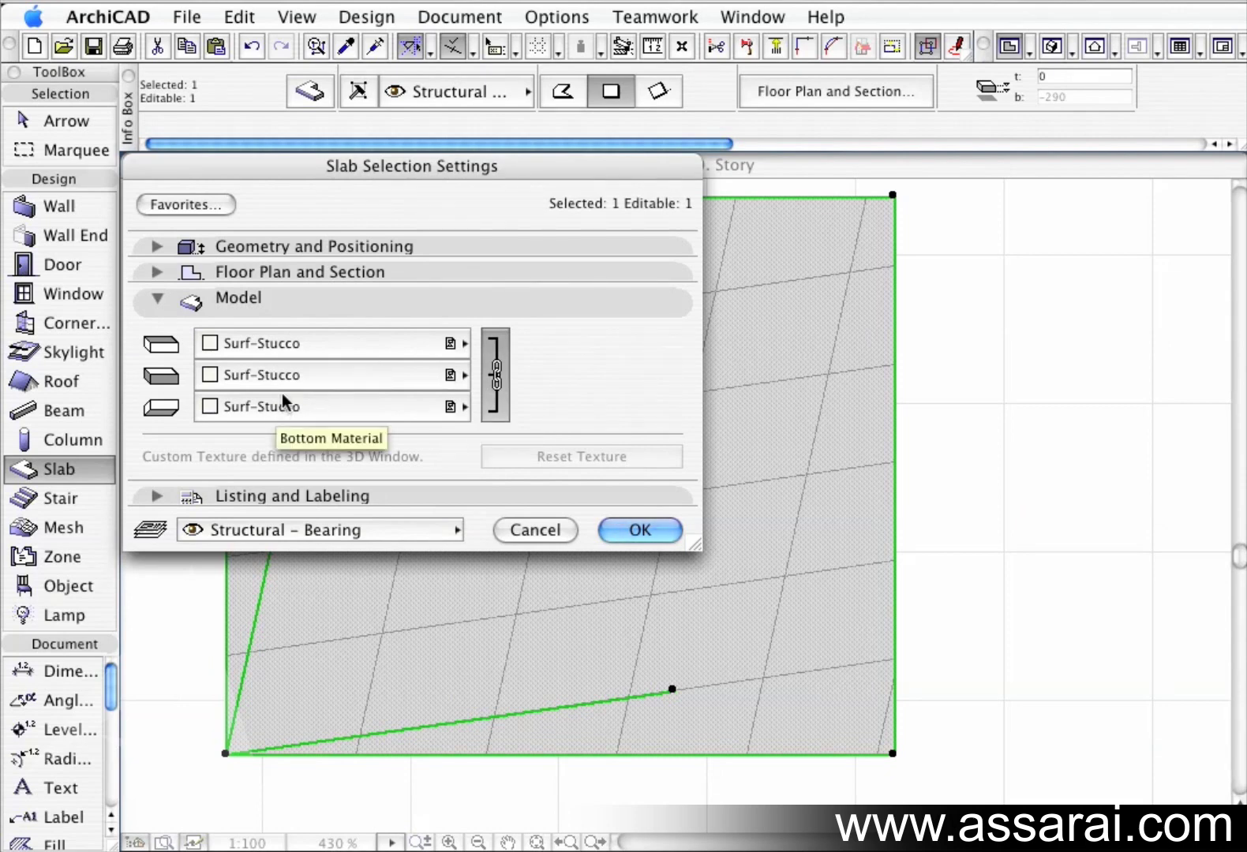
{"action": "left_click", "coordinate": [497, 371]}
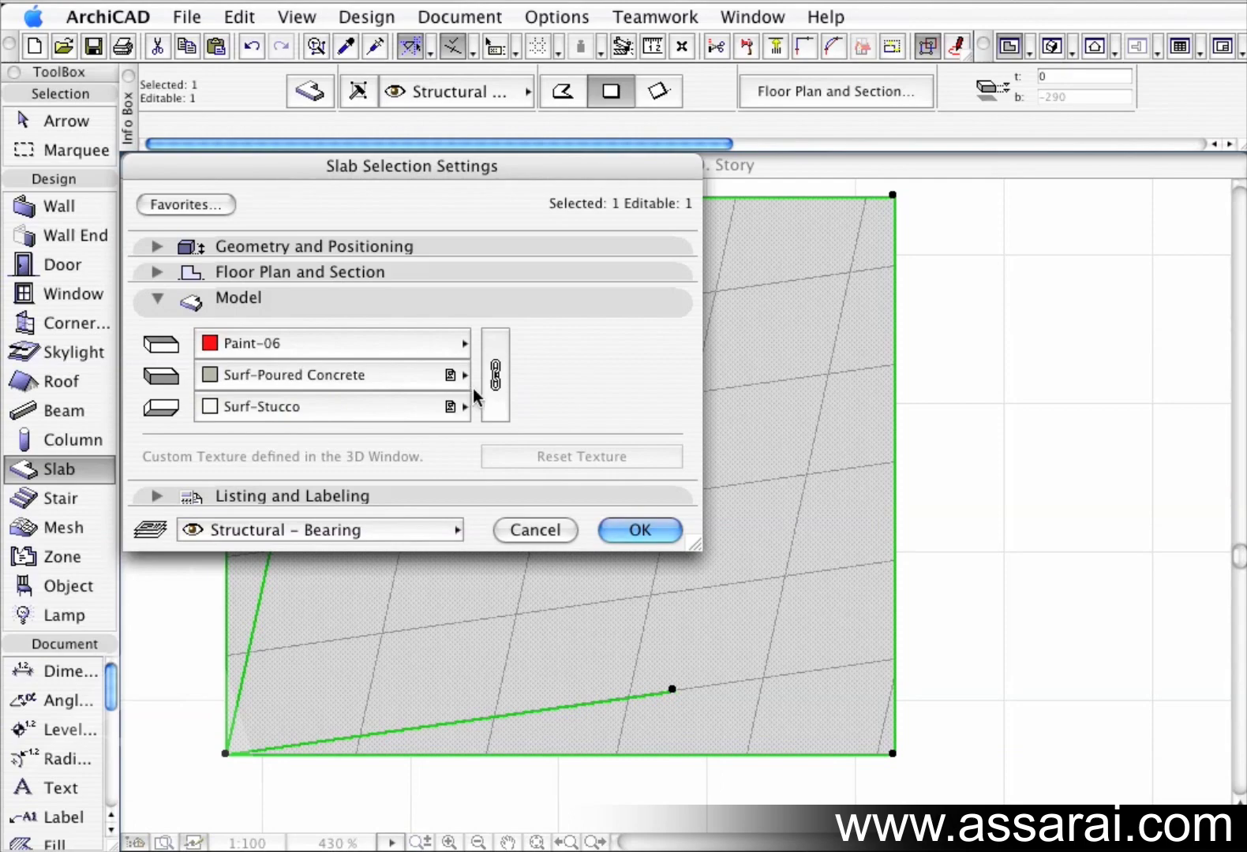
{"action": "left_click", "coordinate": [636, 532]}
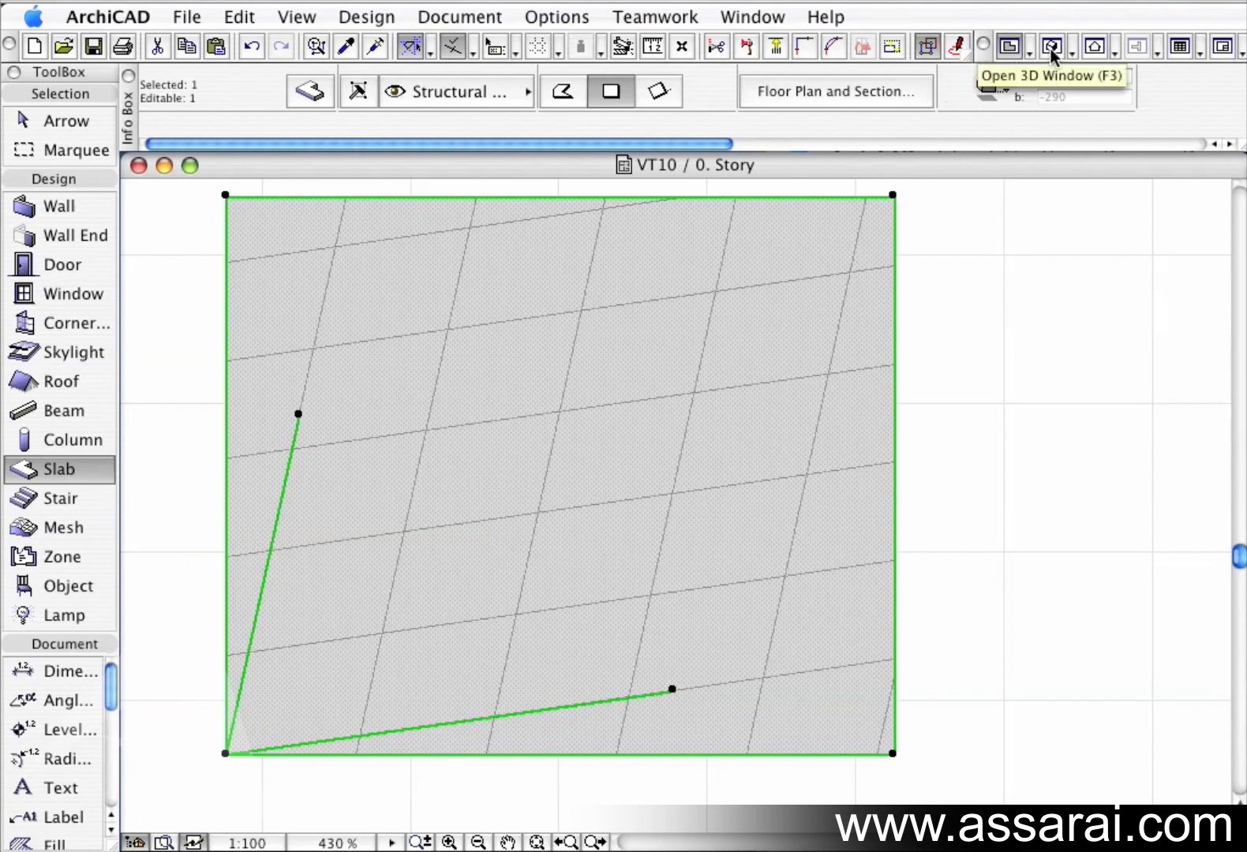
- Show the slab in the 3D view, fitted and orbited to a low angle
{"action": "left_click", "coordinate": [1050, 49]}
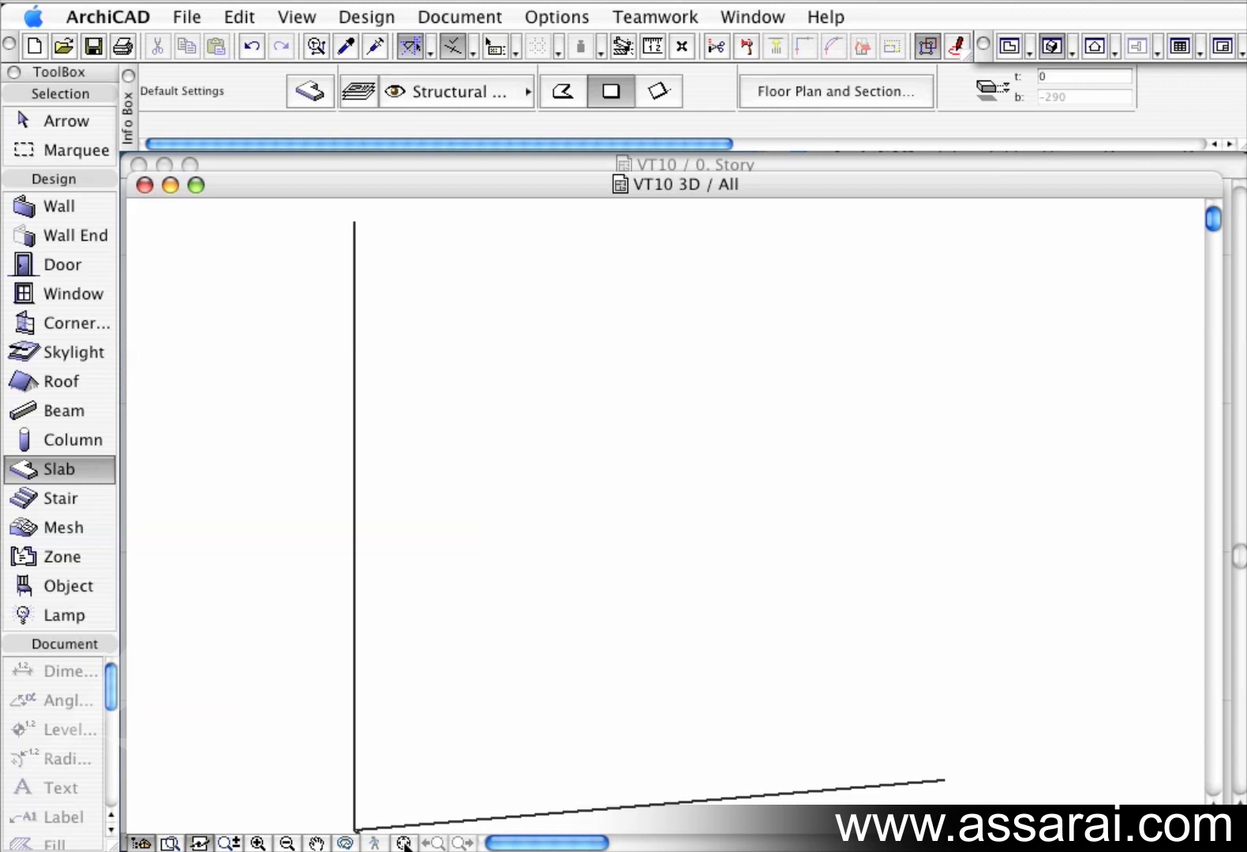
{"action": "left_click", "coordinate": [403, 843]}
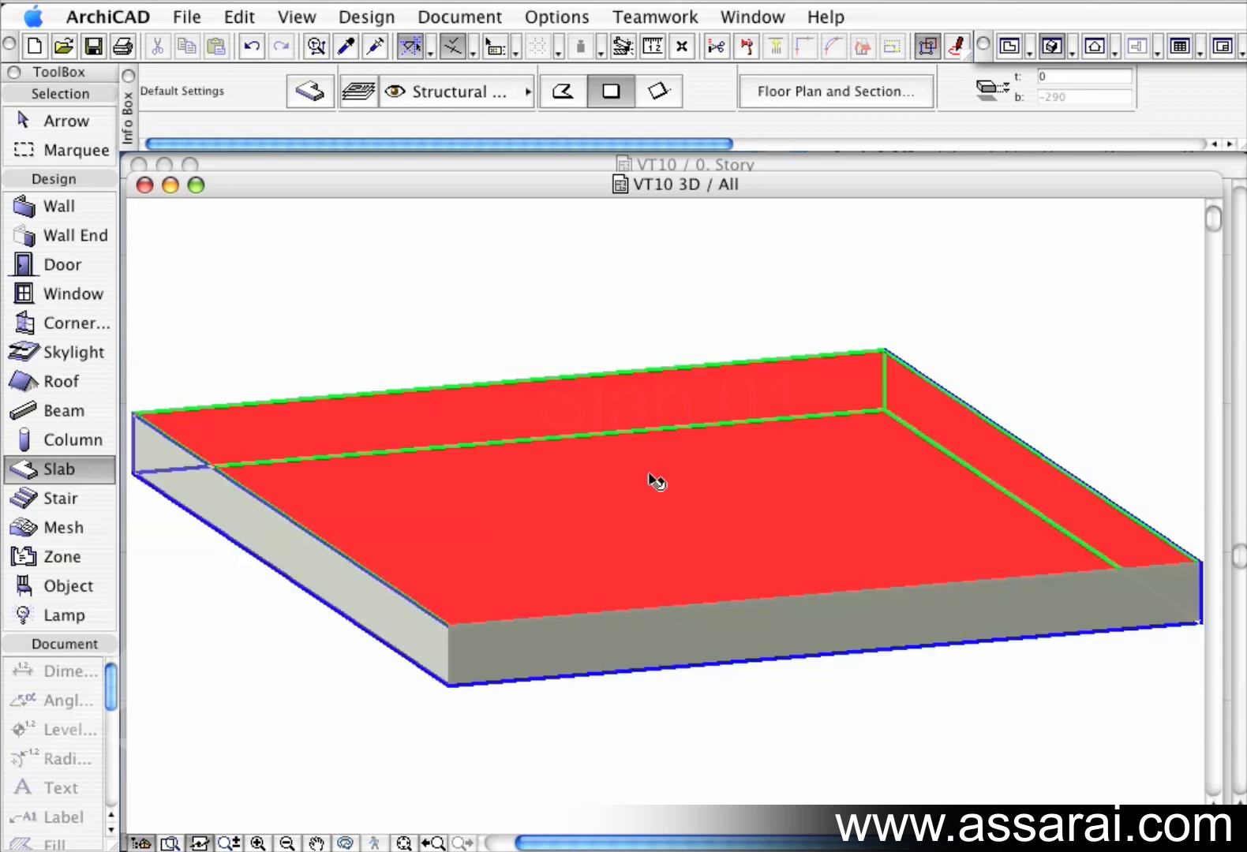
{"action": "mouse_move", "coordinate": [657, 483]}
{"action": "key", "text": "o"}
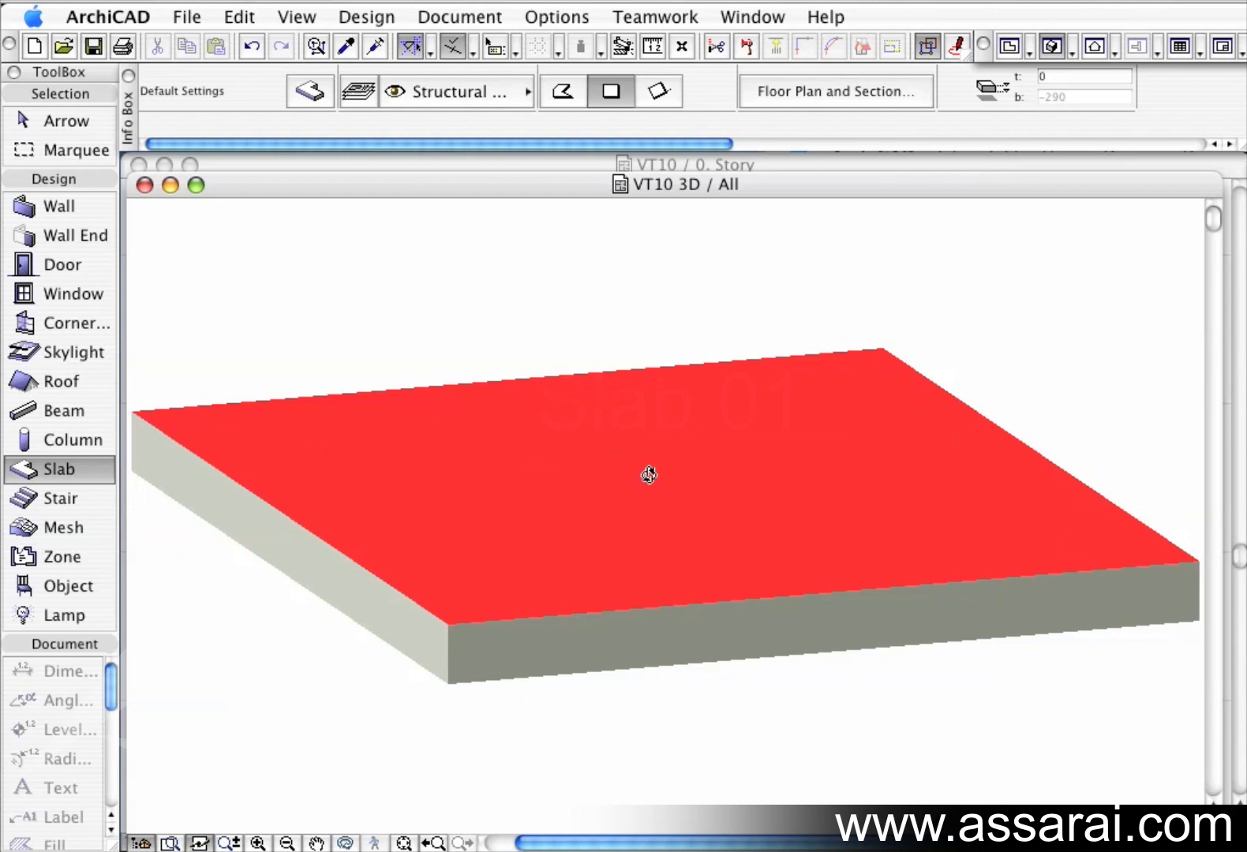
{"action": "mouse_move", "coordinate": [649, 475]}
{"action": "left_mouse_down"}
{"action": "mouse_move", "coordinate": [718, 468]}
{"action": "mouse_move", "coordinate": [590, 465]}
{"action": "mouse_move", "coordinate": [791, 504]}
{"action": "mouse_move", "coordinate": [718, 438]}
{"action": "mouse_move", "coordinate": [667, 454]}
{"action": "mouse_move", "coordinate": [674, 465]}
{"action": "mouse_move", "coordinate": [623, 465]}
{"action": "mouse_move", "coordinate": [445, 415]}
{"action": "mouse_move", "coordinate": [431, 447]}
{"action": "mouse_move", "coordinate": [507, 470]}
{"action": "mouse_move", "coordinate": [671, 469]}
{"action": "left_mouse_up"}
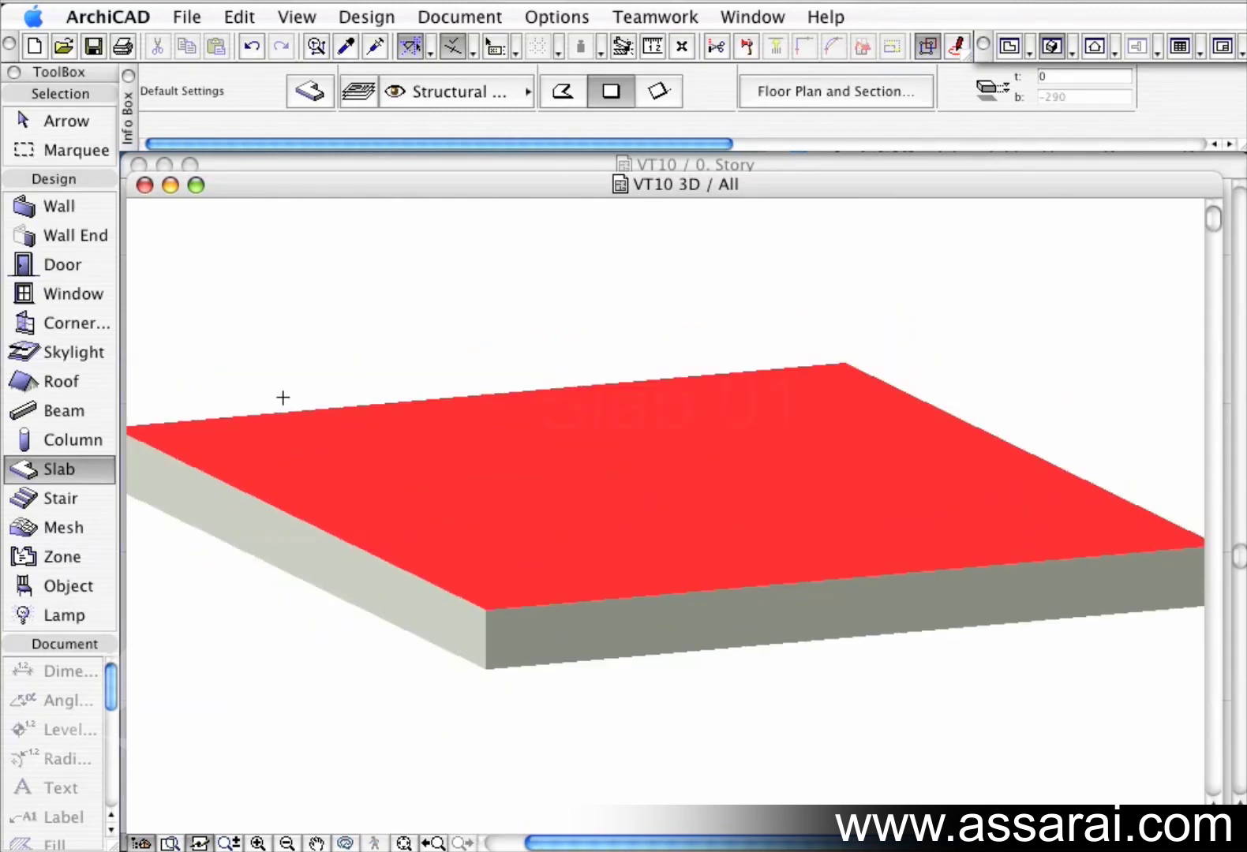
- Curve the slab's front edge into an arc, then return to the floor plan
{"action": "left_click", "coordinate": [692, 596]}
{"action": "left_click", "coordinate": [692, 596]}
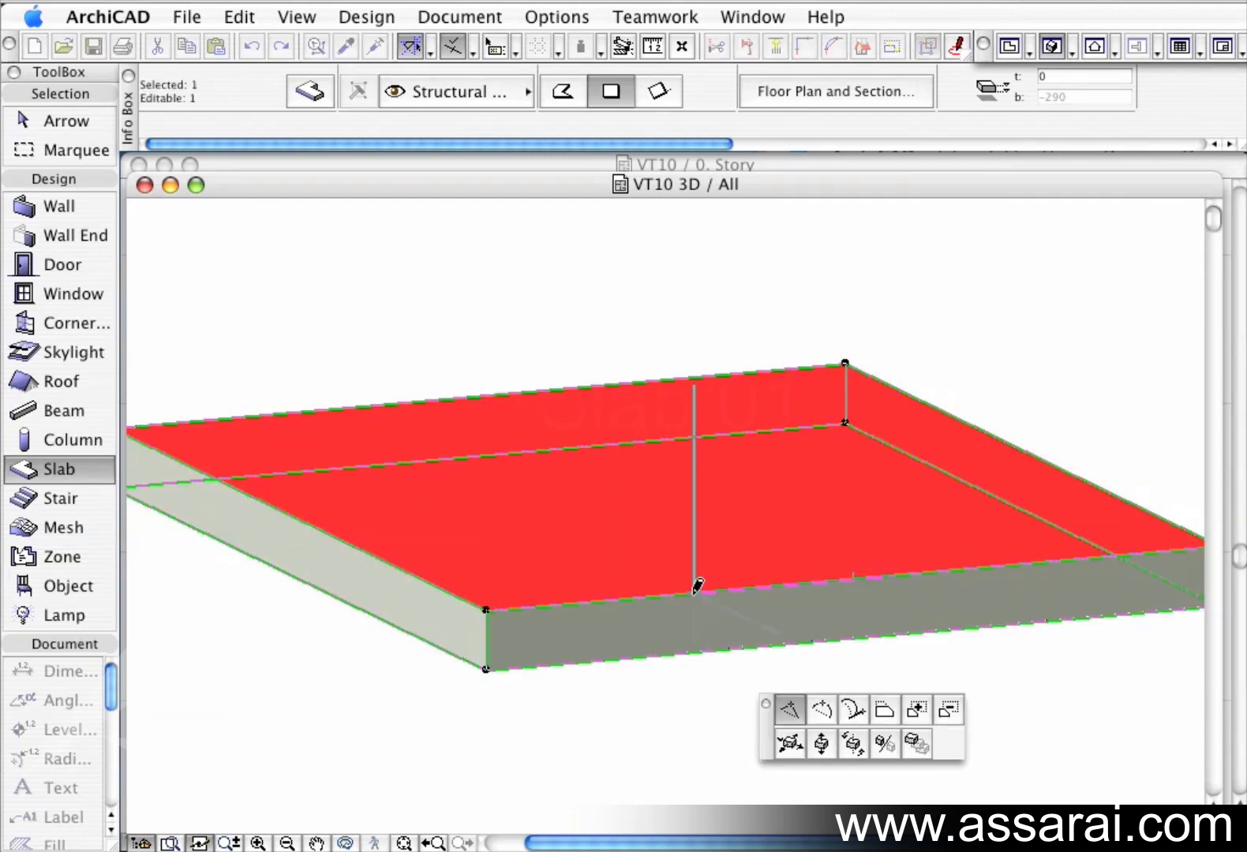
{"action": "left_click", "coordinate": [820, 710]}
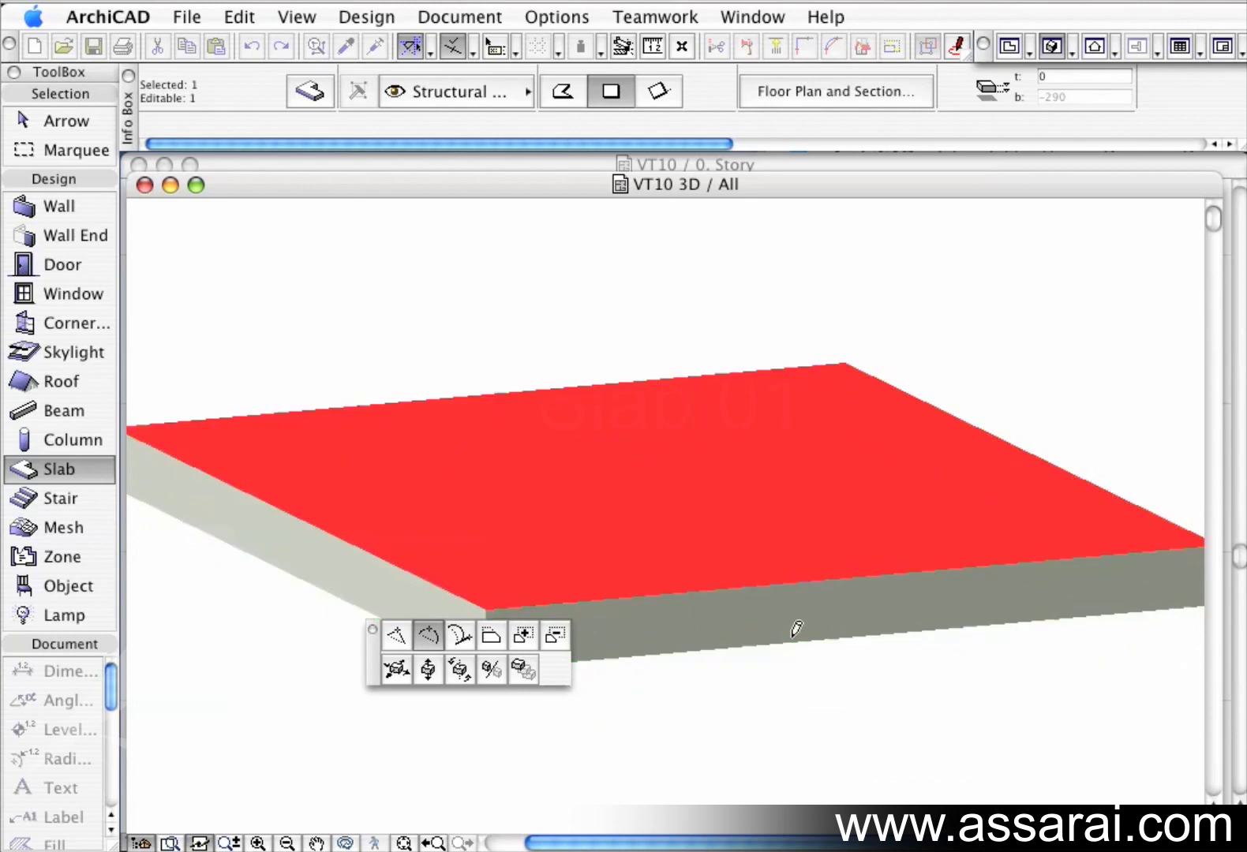
{"action": "left_click", "coordinate": [792, 638]}
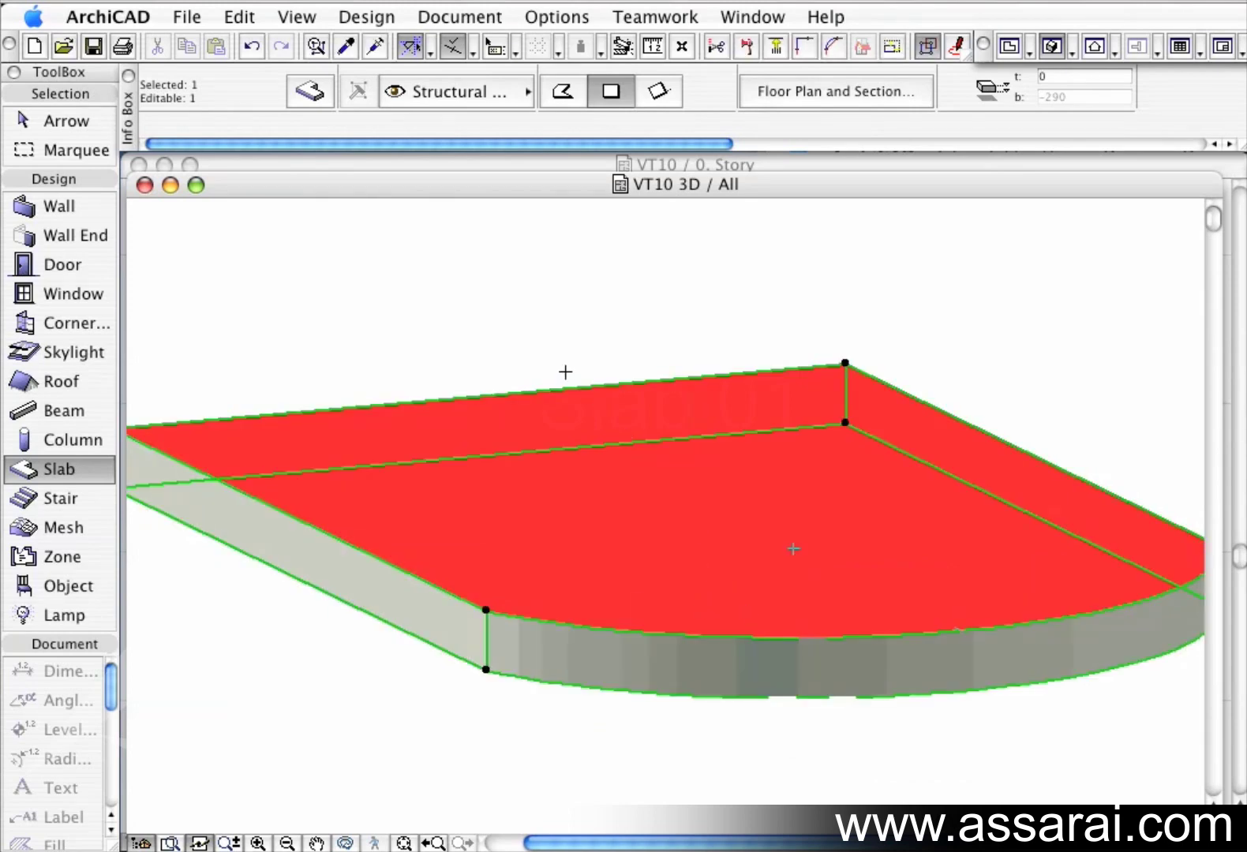
{"action": "left_click", "coordinate": [144, 184]}
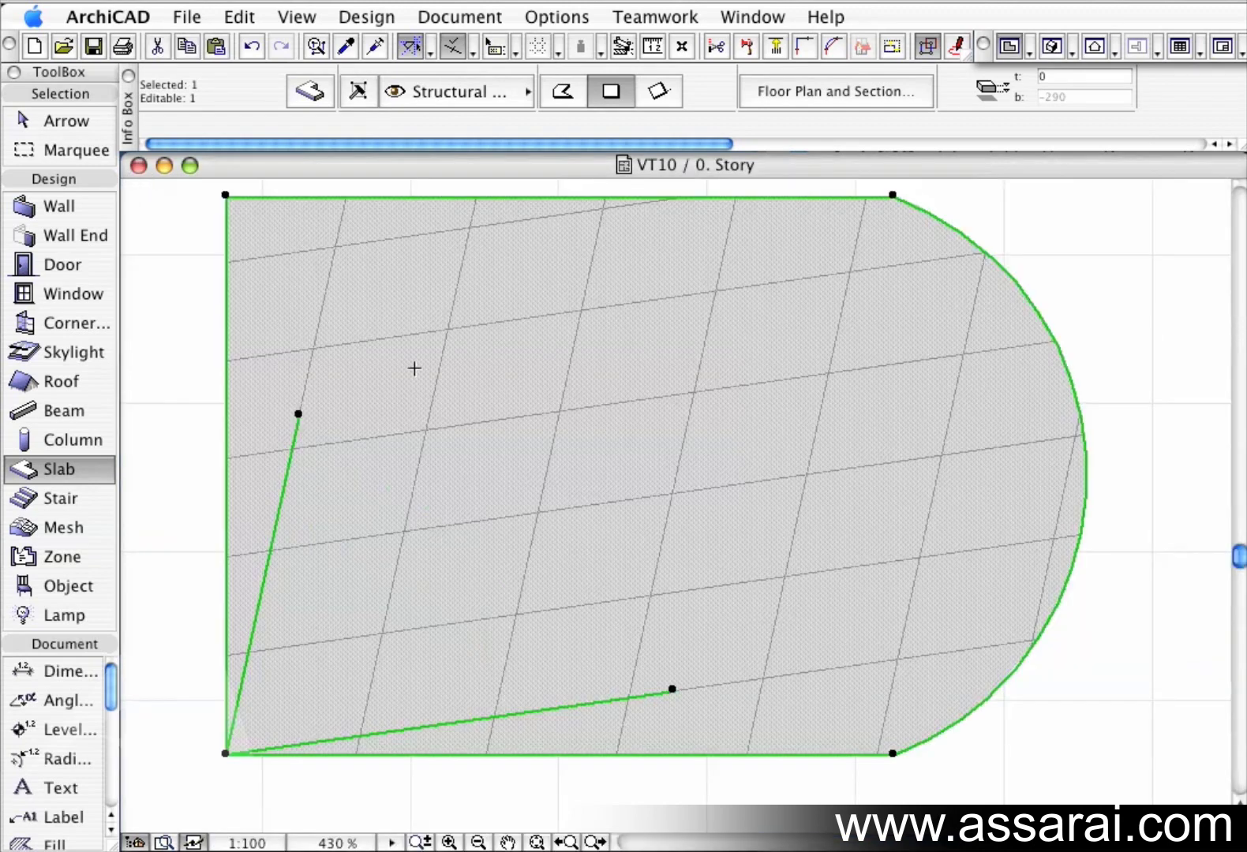
{"action": "left_click", "coordinate": [308, 92]}
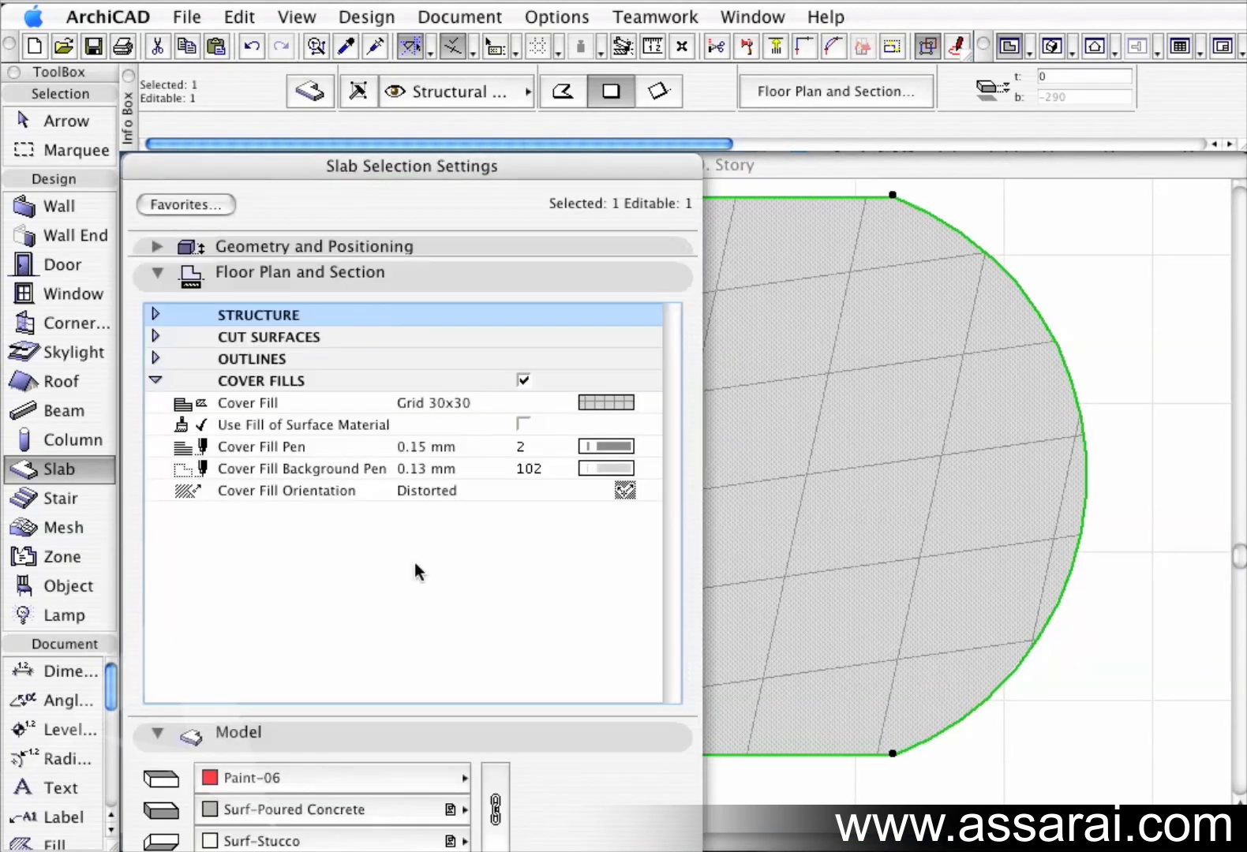
- Set the slab's layer to Annotation – Label under Listing and Labeling and confirm
{"action": "left_click", "coordinate": [158, 272]}
{"action": "left_click", "coordinate": [157, 495]}
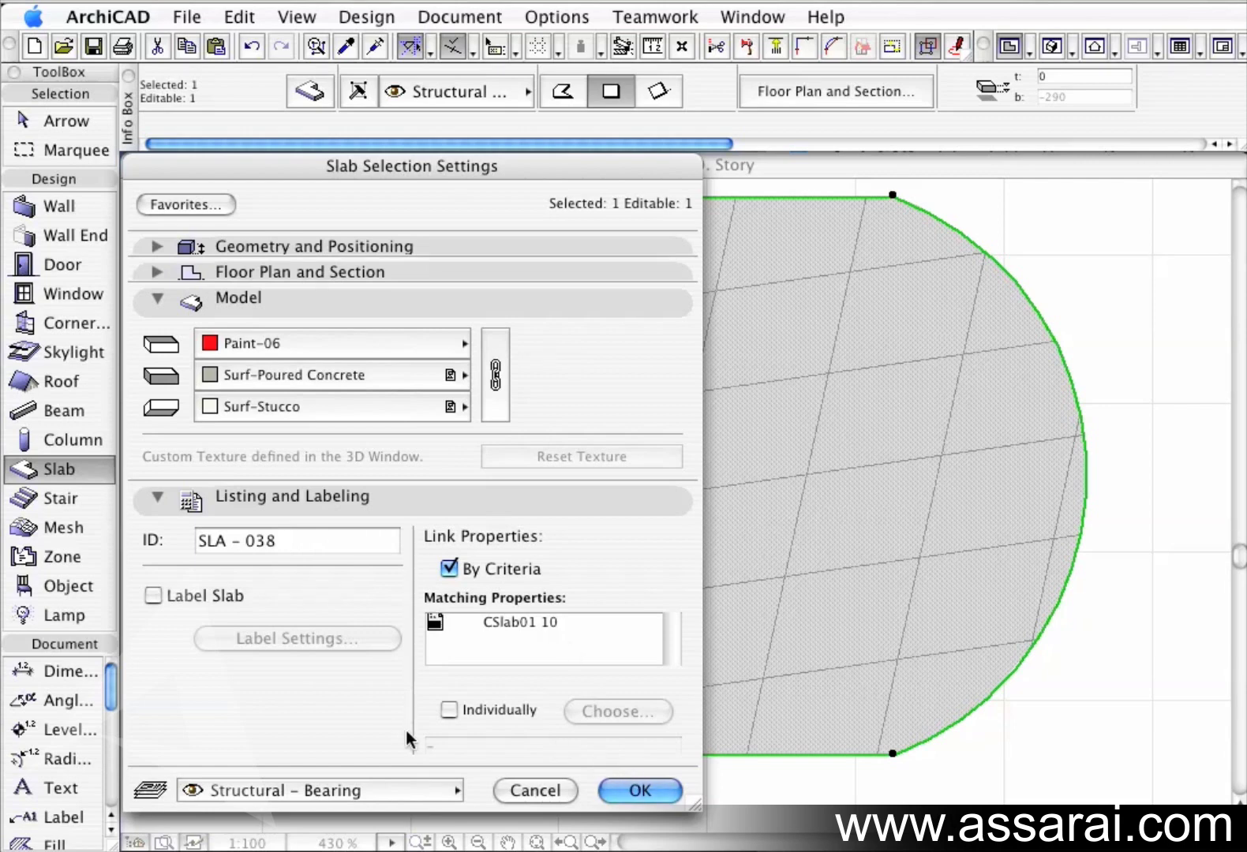
{"action": "left_click", "coordinate": [362, 789]}
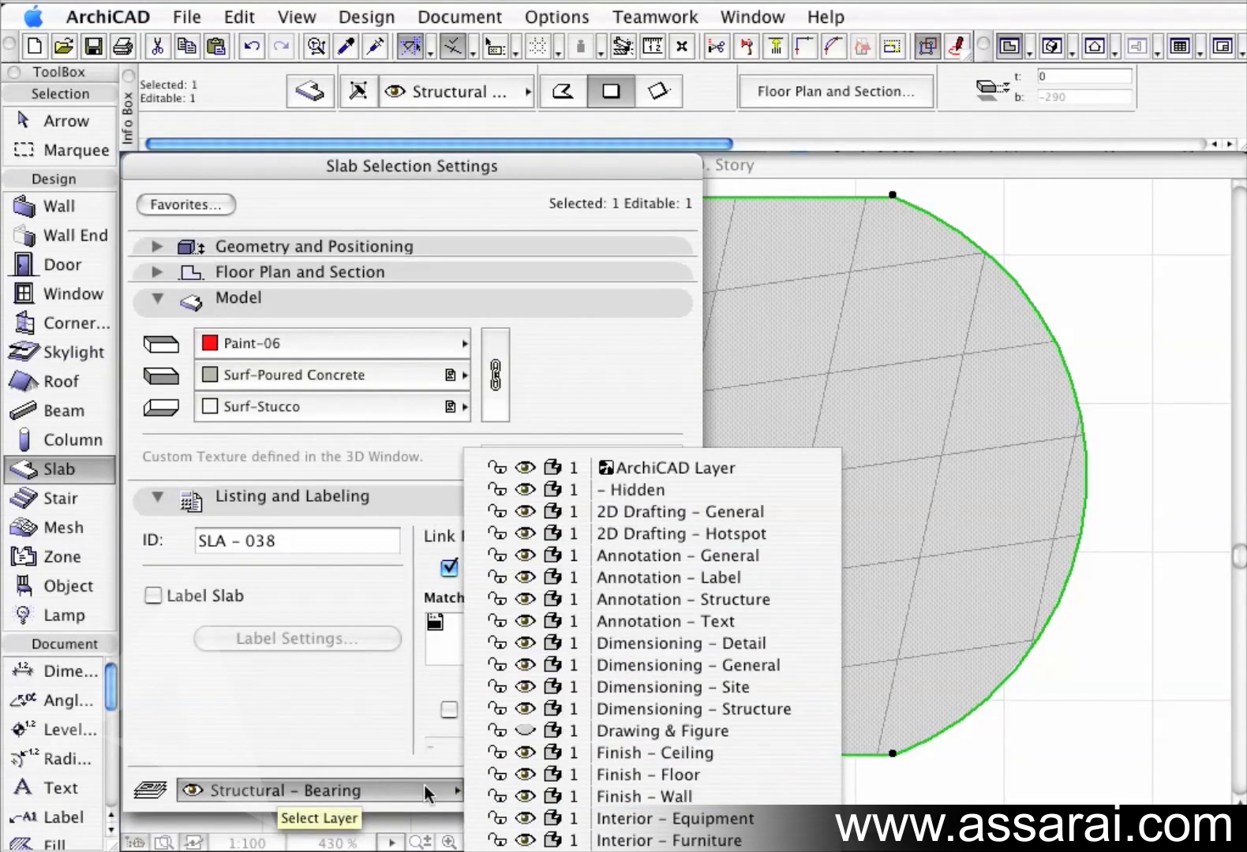
{"action": "left_click", "coordinate": [634, 578]}
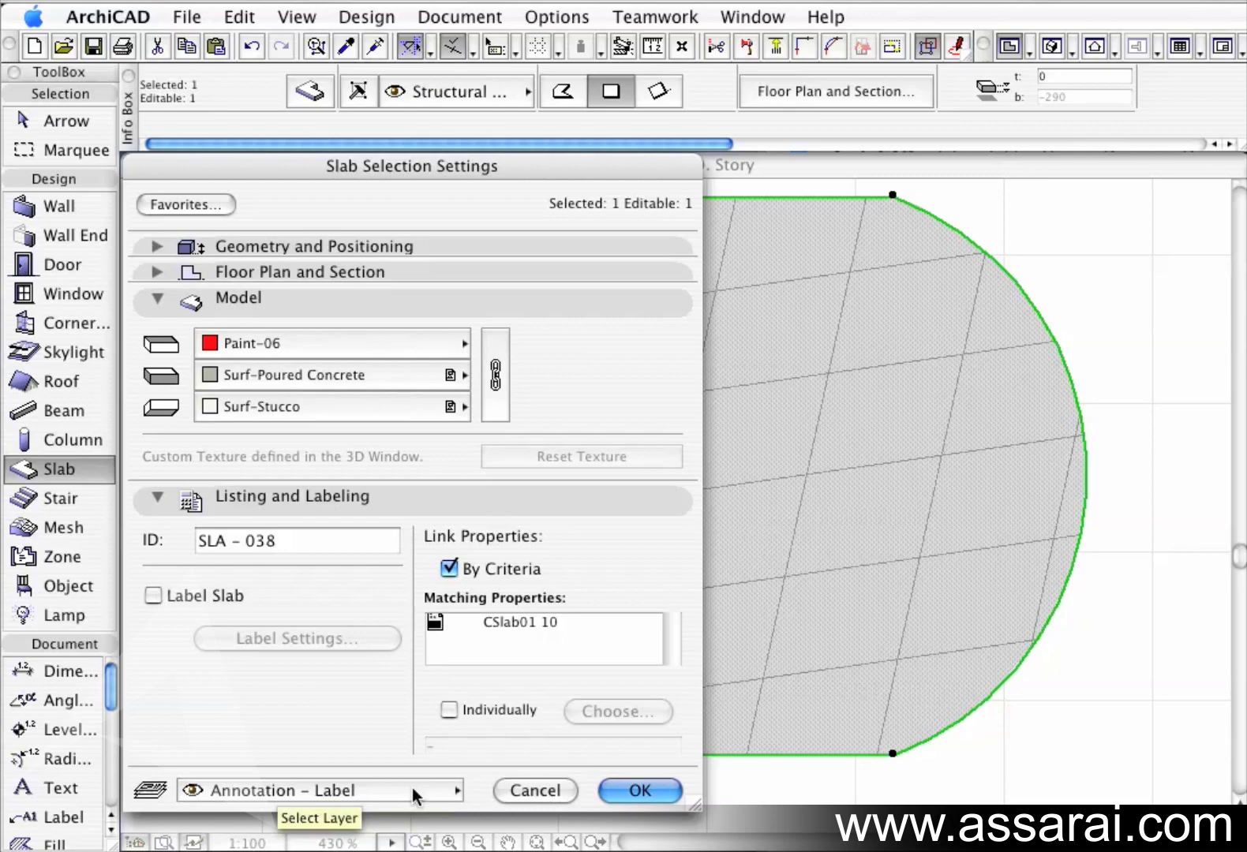
{"action": "left_click", "coordinate": [636, 797]}
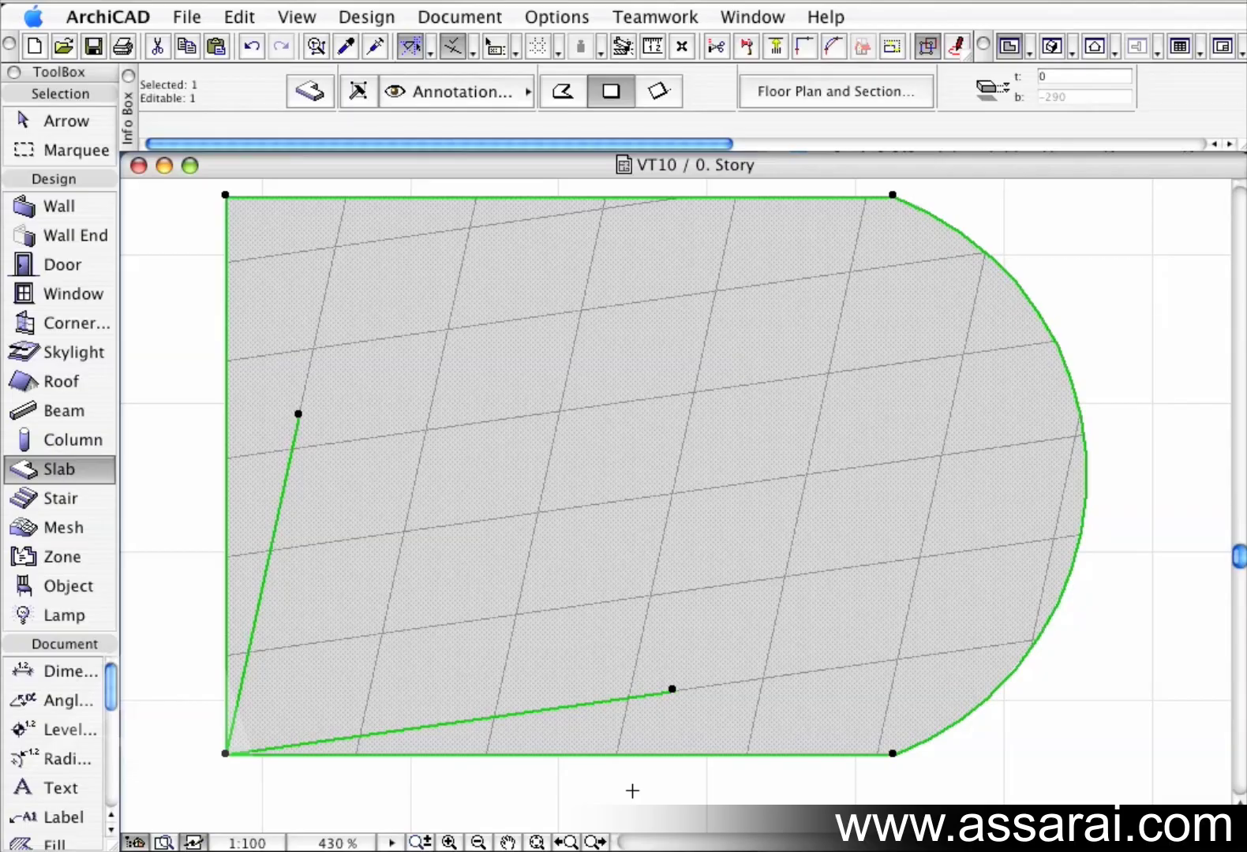
{"action": "key", "text": "super+minus"}
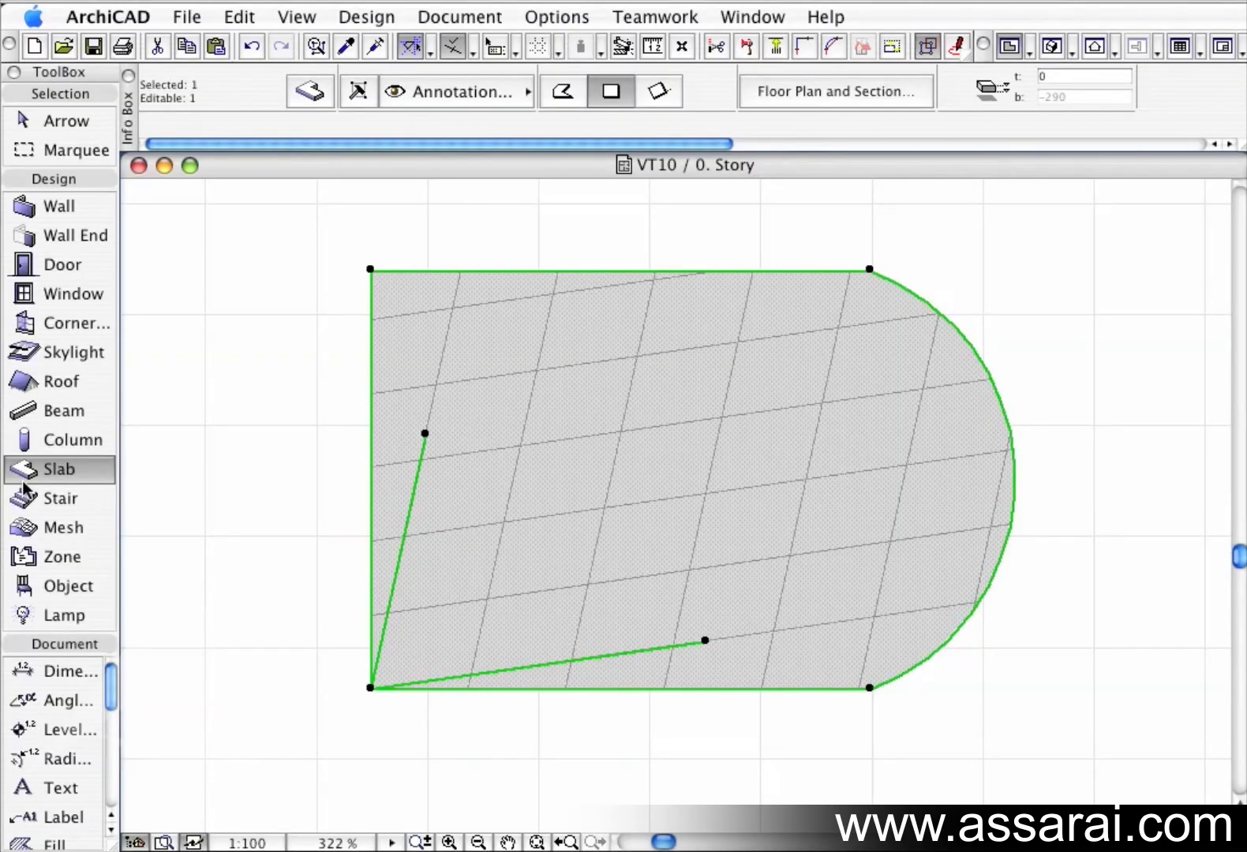
{"action": "double_click", "coordinate": [32, 470]}
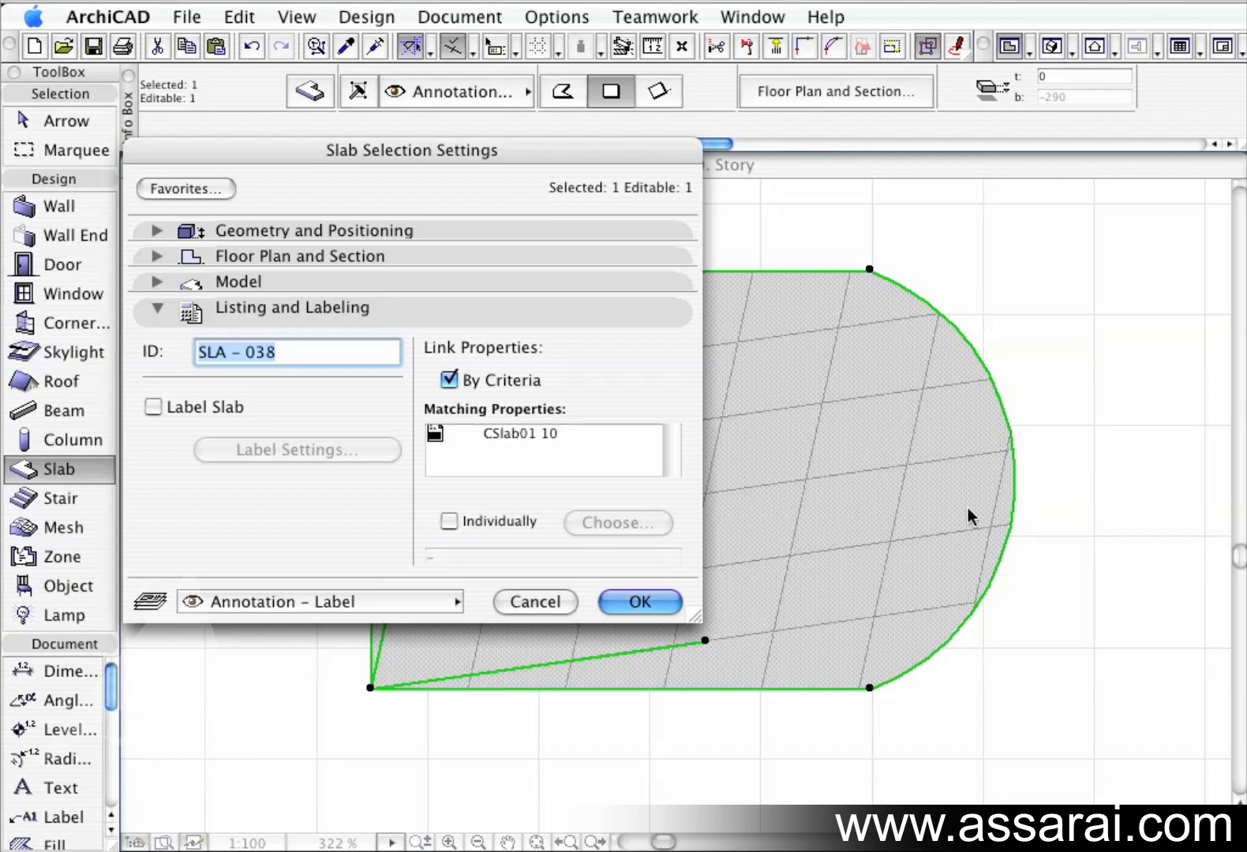
{"action": "left_click", "coordinate": [156, 257]}
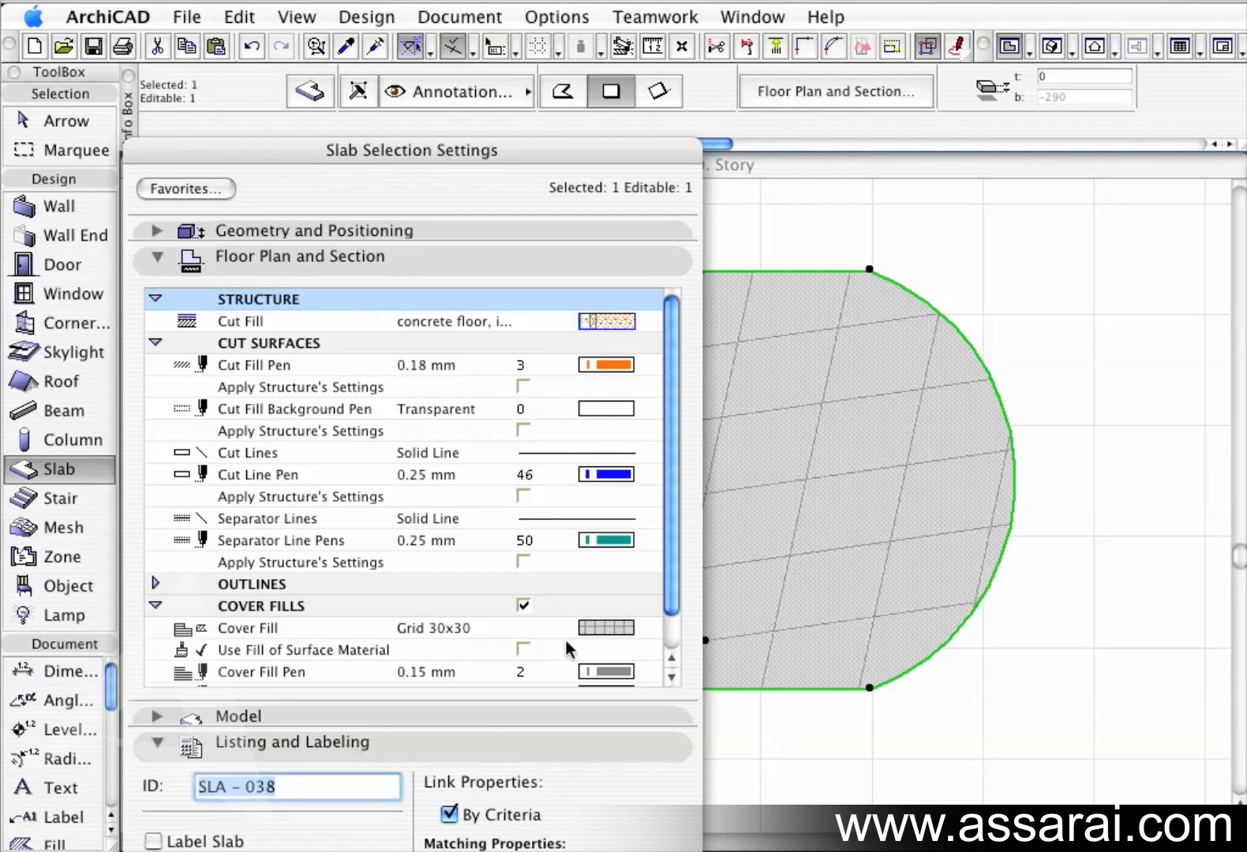
{"action": "key", "text": "Return"}
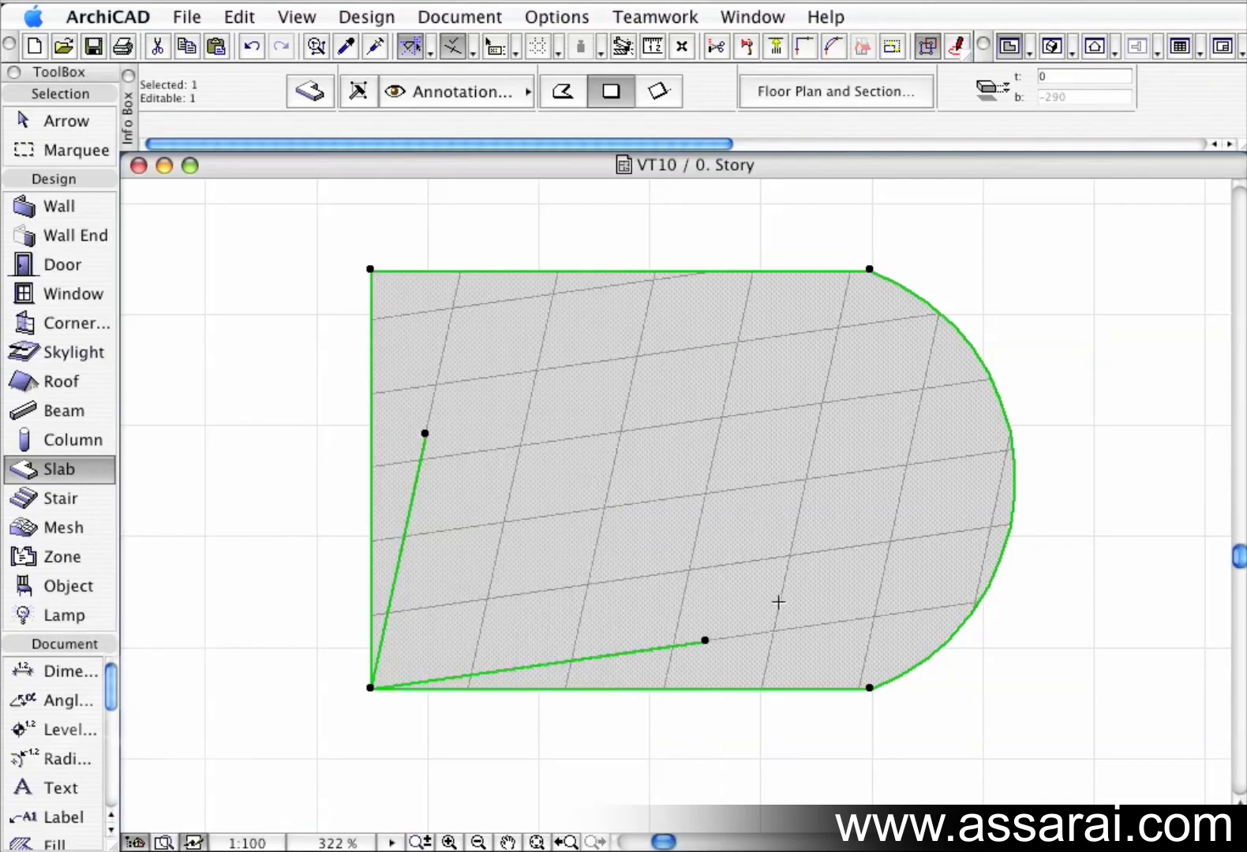
{"action": "key", "text": "Escape"}
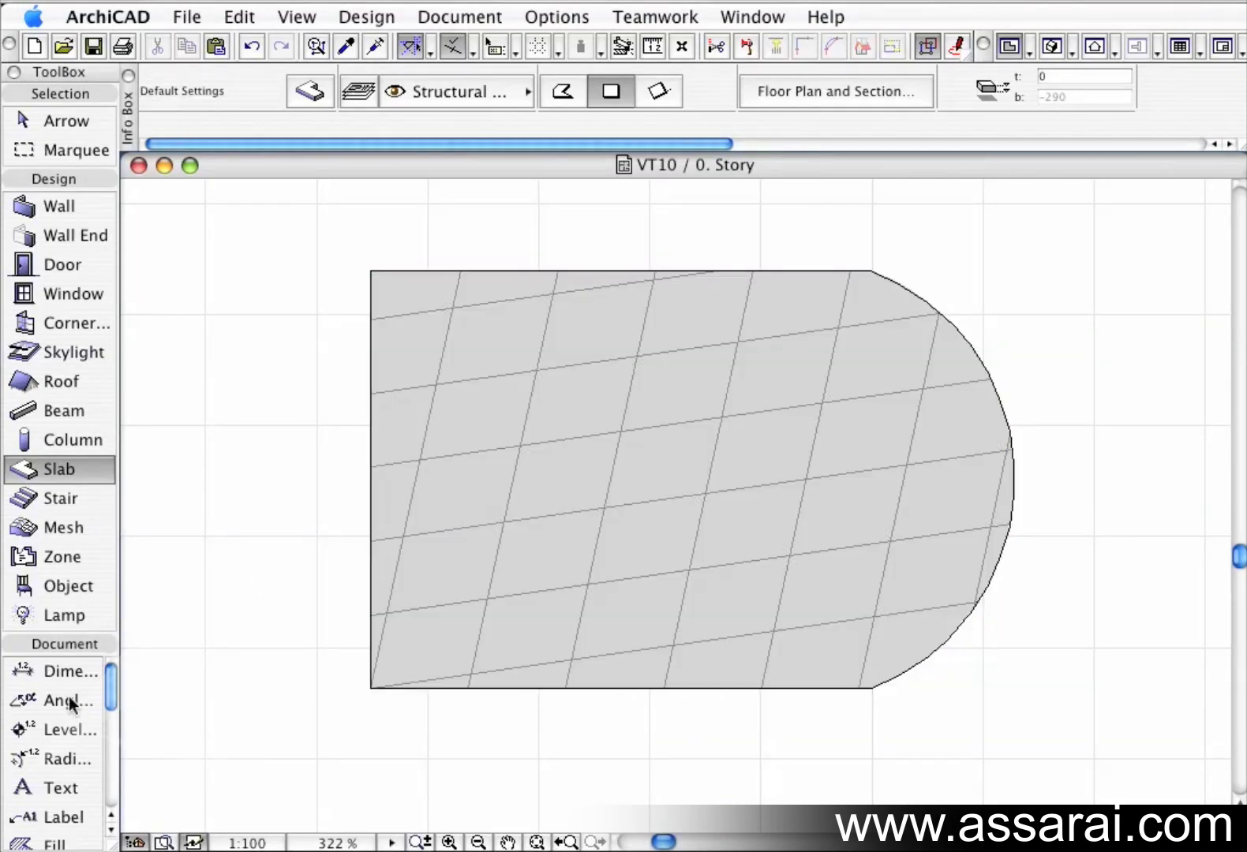
{"action": "scroll", "coordinate": [57, 754], "scroll_direction": "down", "scroll_amount": 8}
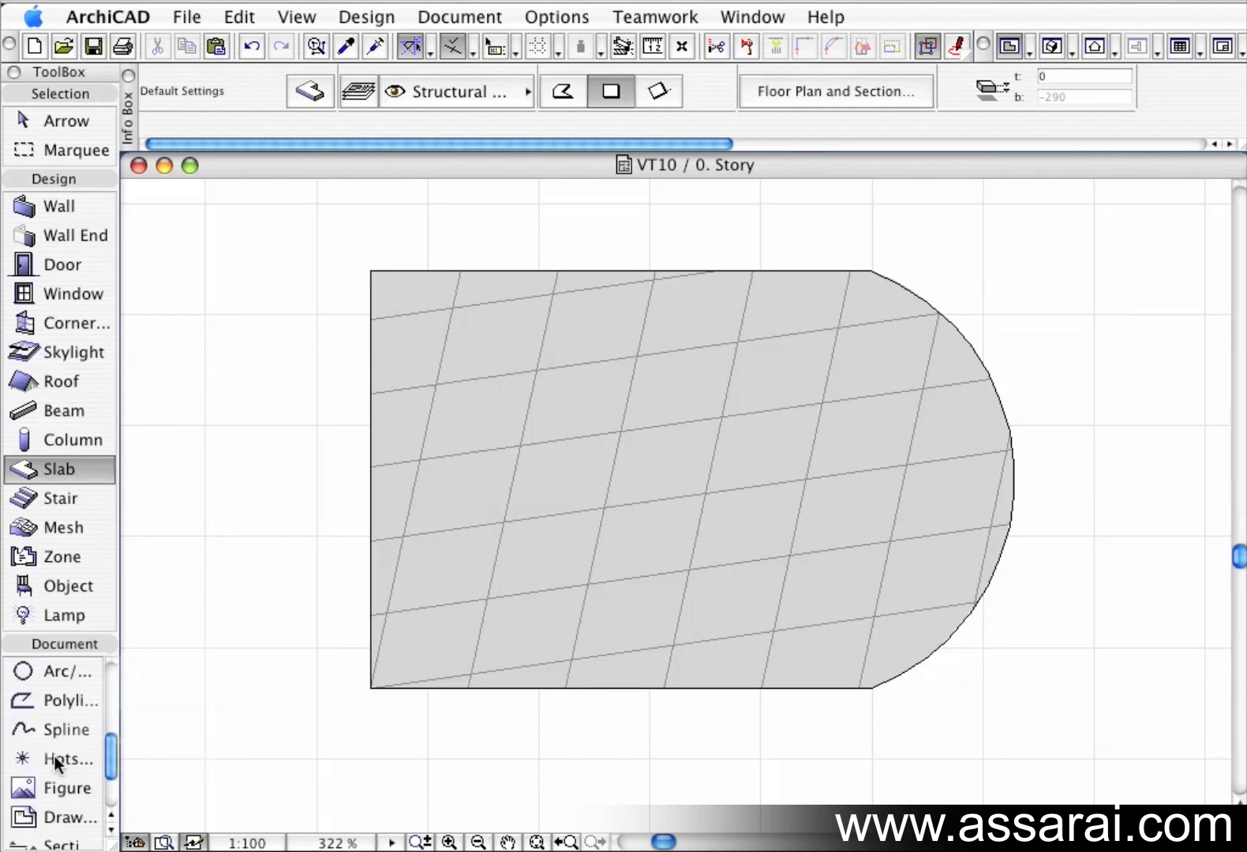
{"action": "scroll", "coordinate": [53, 756], "scroll_direction": "down", "scroll_amount": 3}
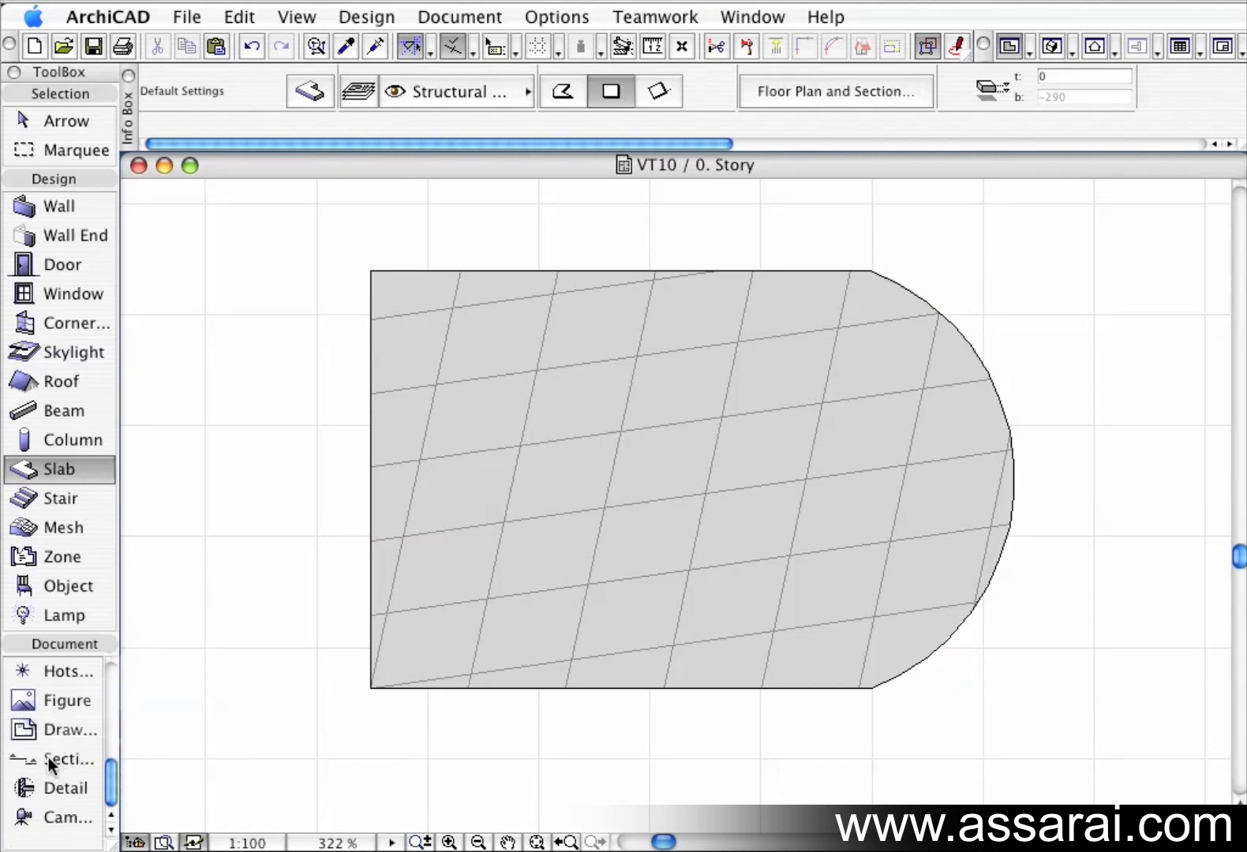
{"action": "left_click", "coordinate": [47, 758]}
- Cut section S-06 horizontally across the slab and open its section view
{"action": "left_click", "coordinate": [187, 470]}
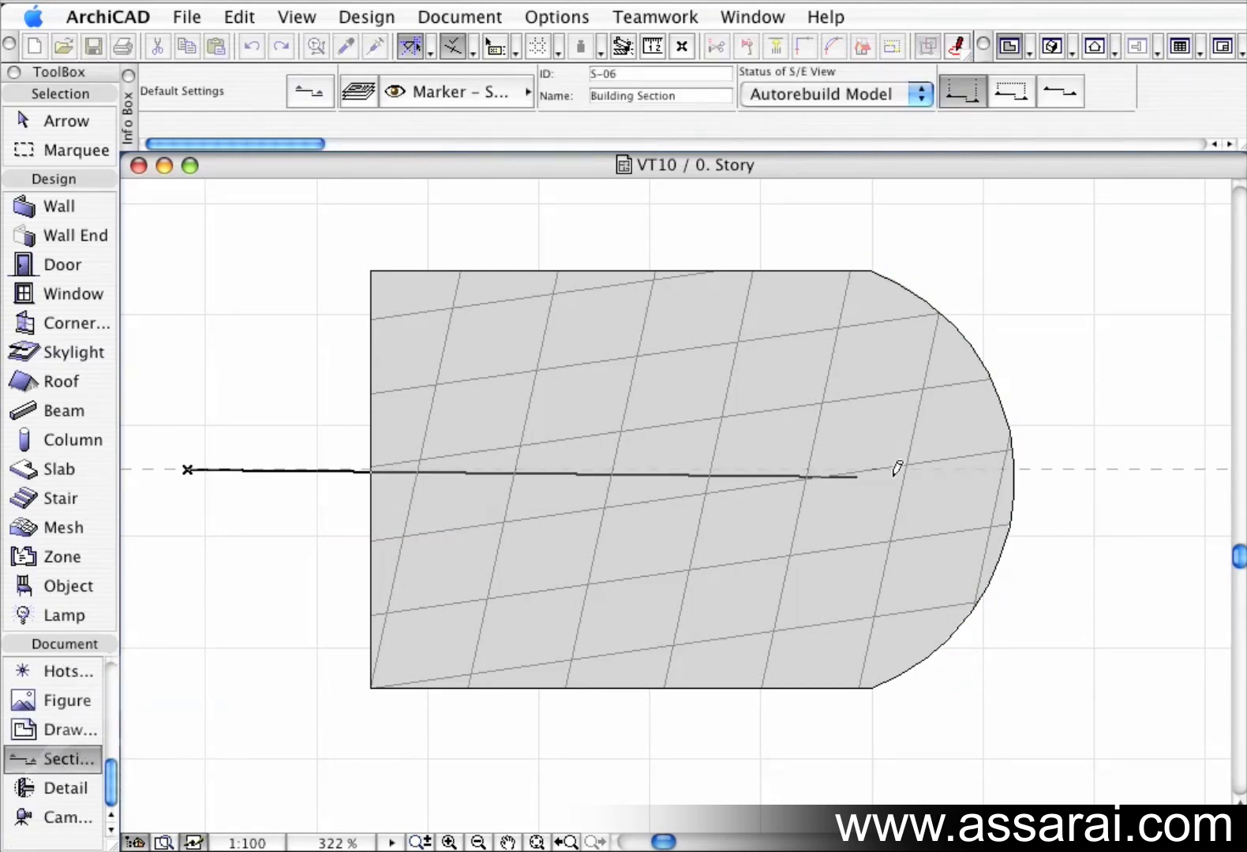
{"action": "left_click", "coordinate": [1102, 469]}
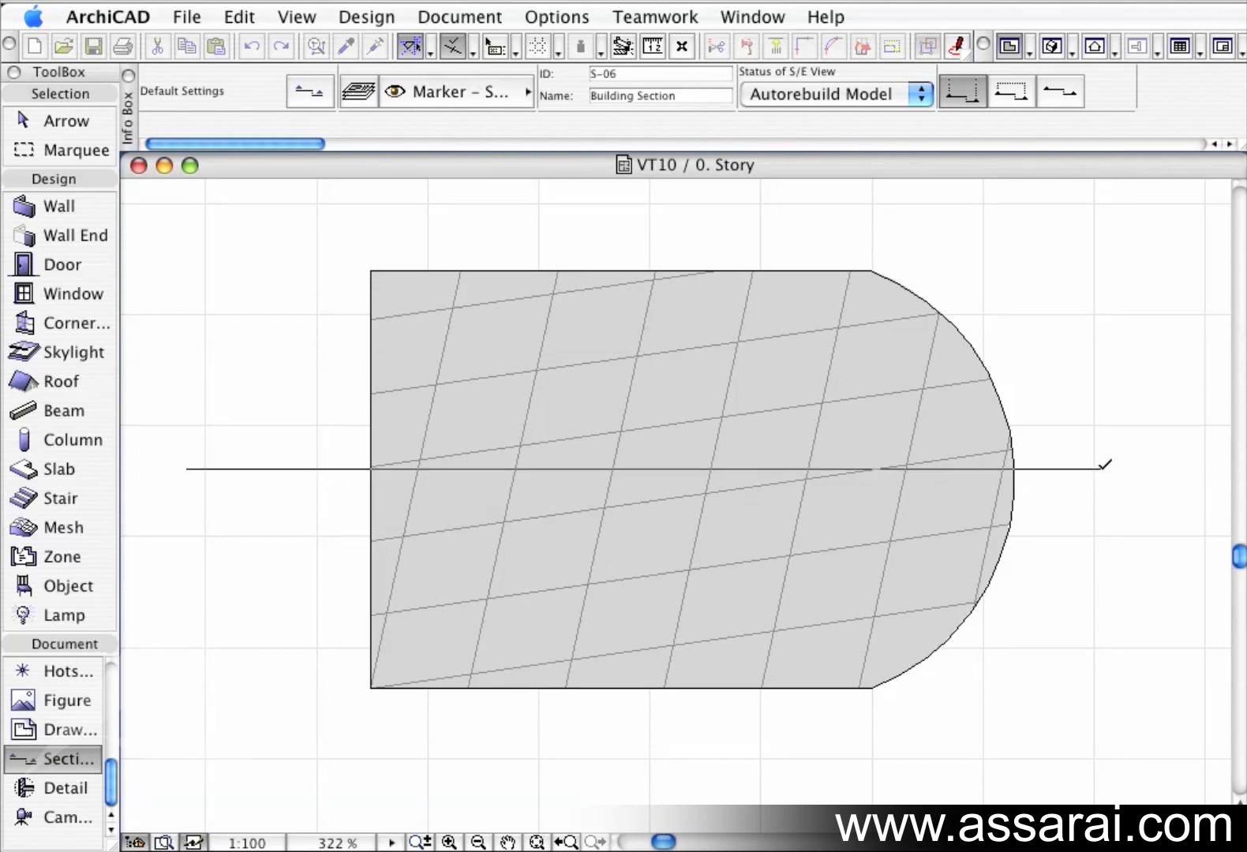
{"action": "left_click", "coordinate": [1105, 384]}
{"action": "right_click", "coordinate": [1087, 469]}
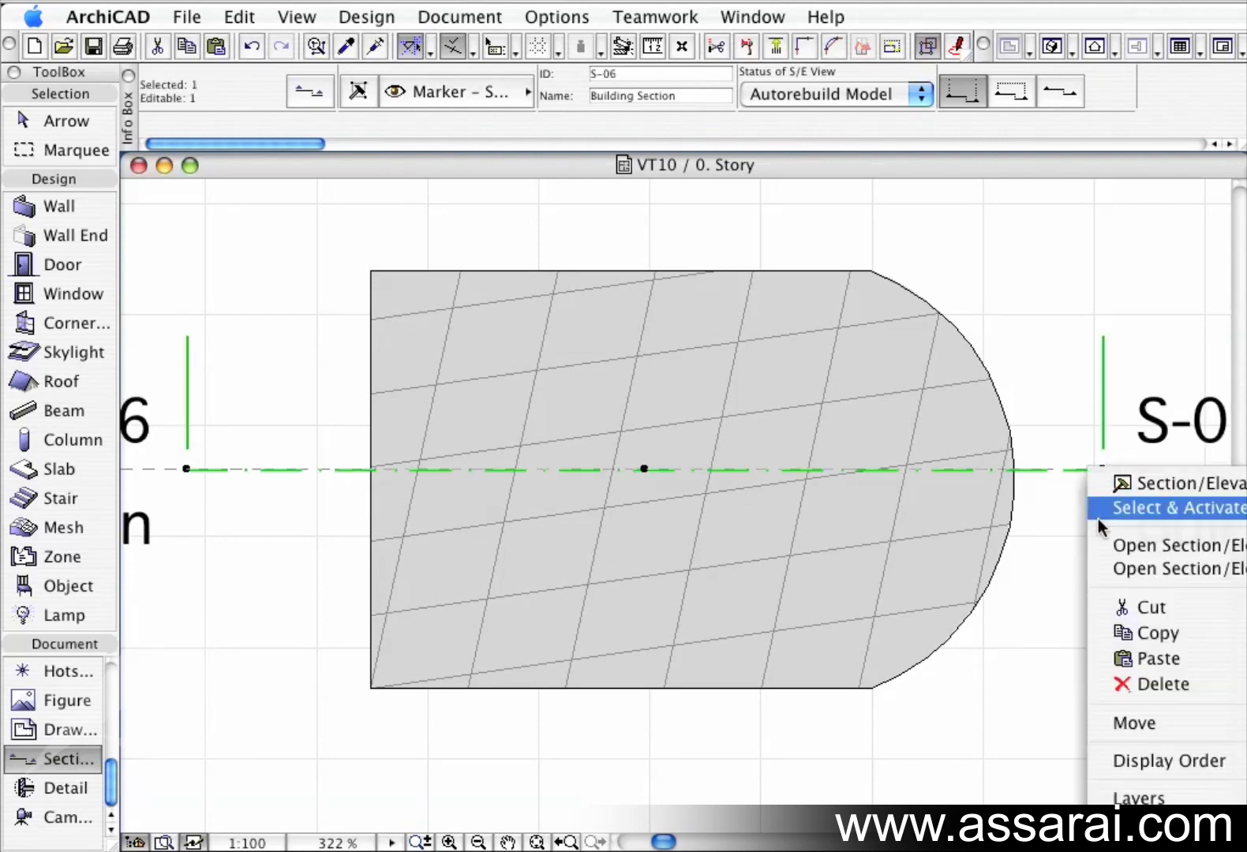
{"action": "left_click", "coordinate": [1109, 544]}
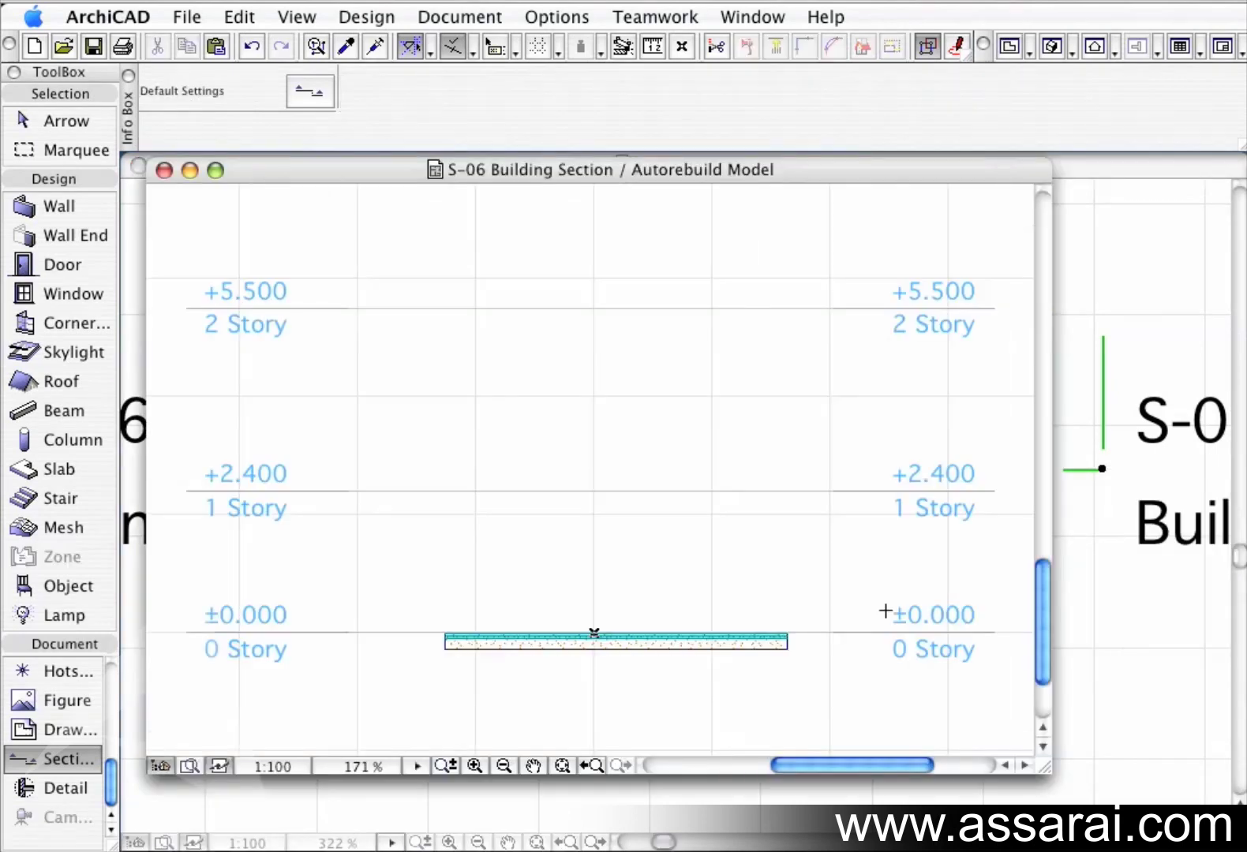
- Zoom and pan the S-06 section to inspect the slab cut from 0 to −290
{"action": "scroll", "coordinate": [783, 643], "scroll_direction": "up", "scroll_amount": 3}
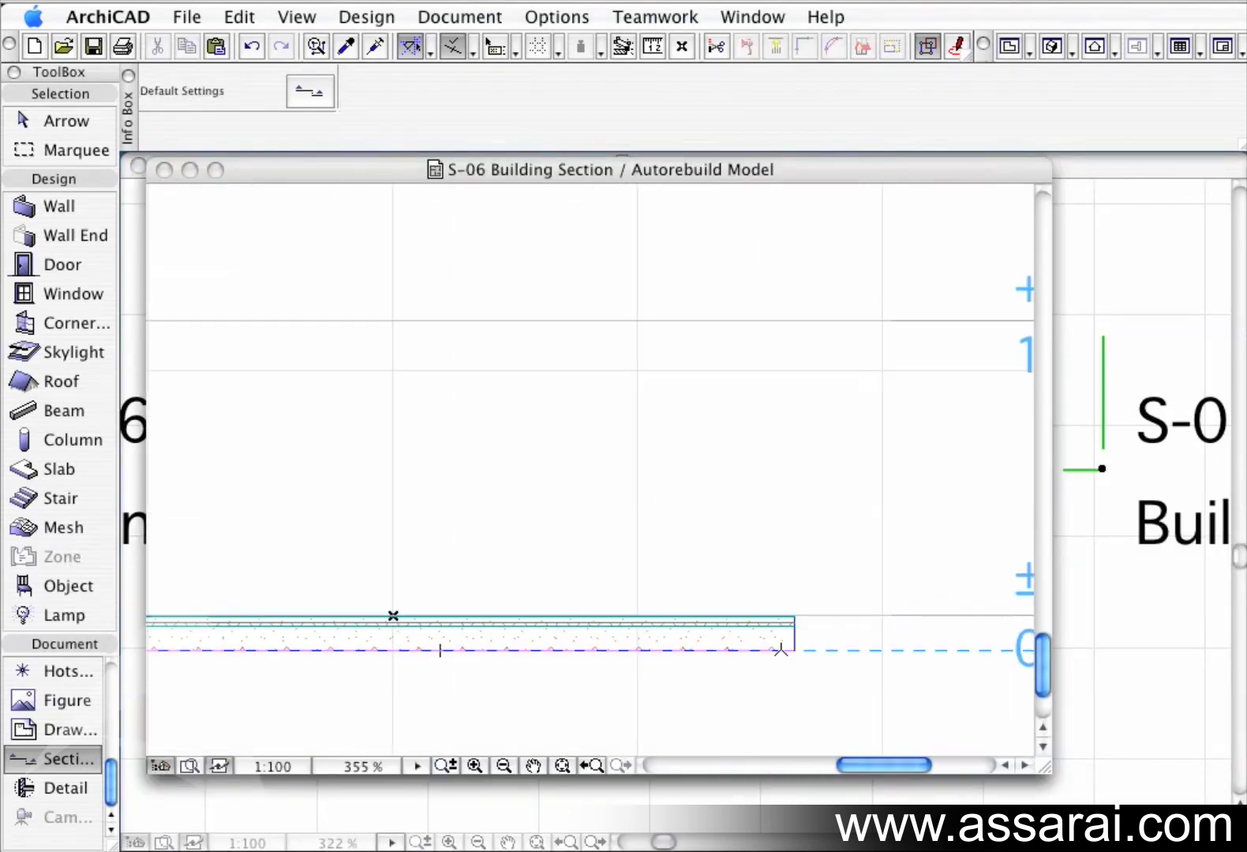
{"action": "scroll", "coordinate": [782, 633], "scroll_direction": "up", "scroll_amount": 5}
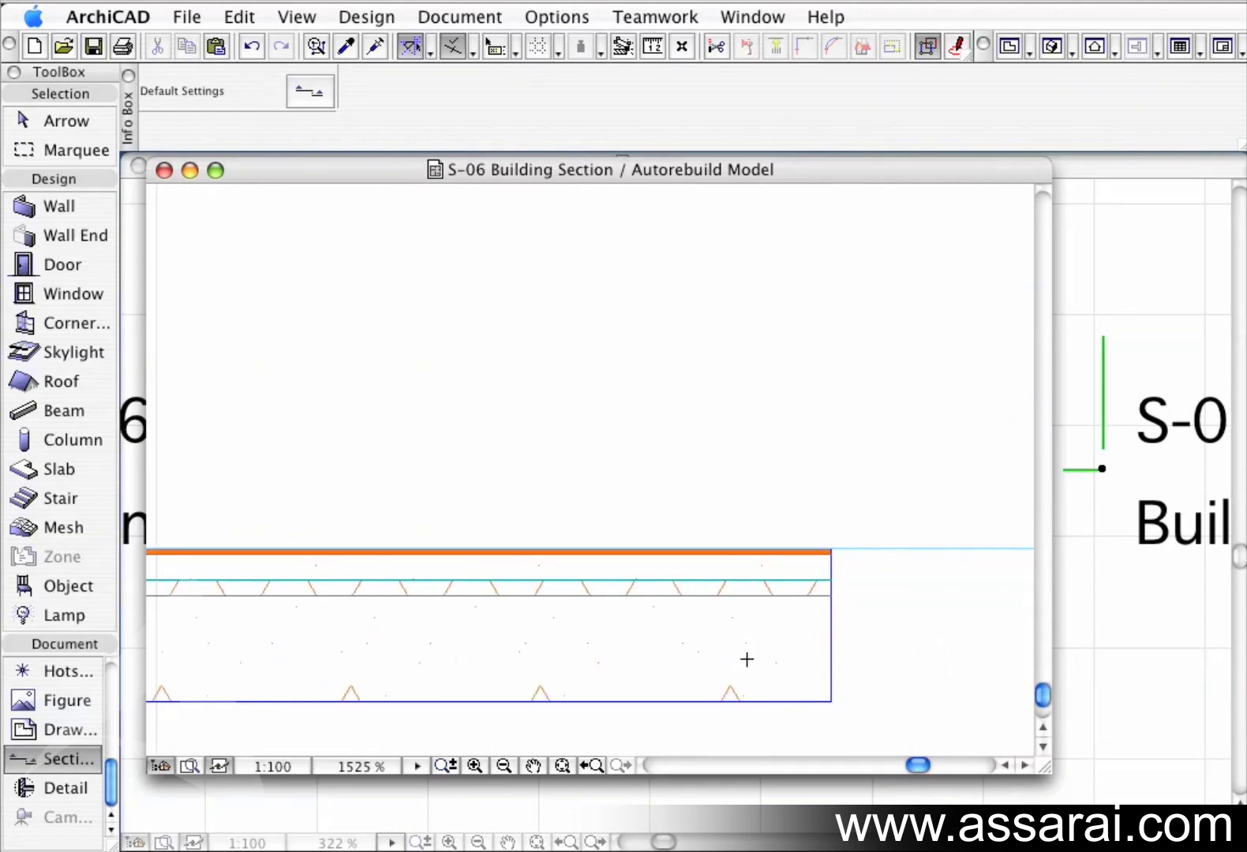
{"action": "scroll", "coordinate": [735, 581], "scroll_direction": "down", "scroll_amount": 6}
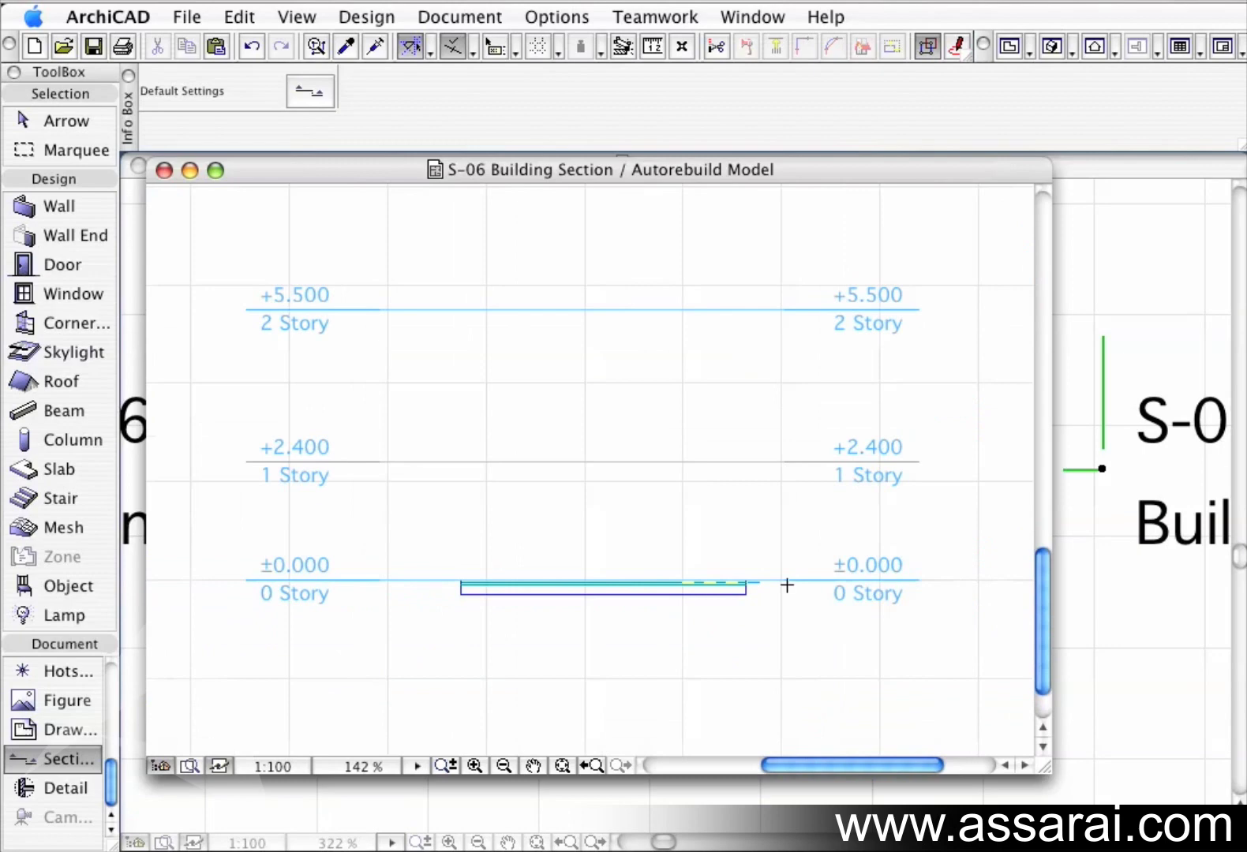
{"action": "scroll", "coordinate": [748, 581], "scroll_direction": "up", "scroll_amount": 4}
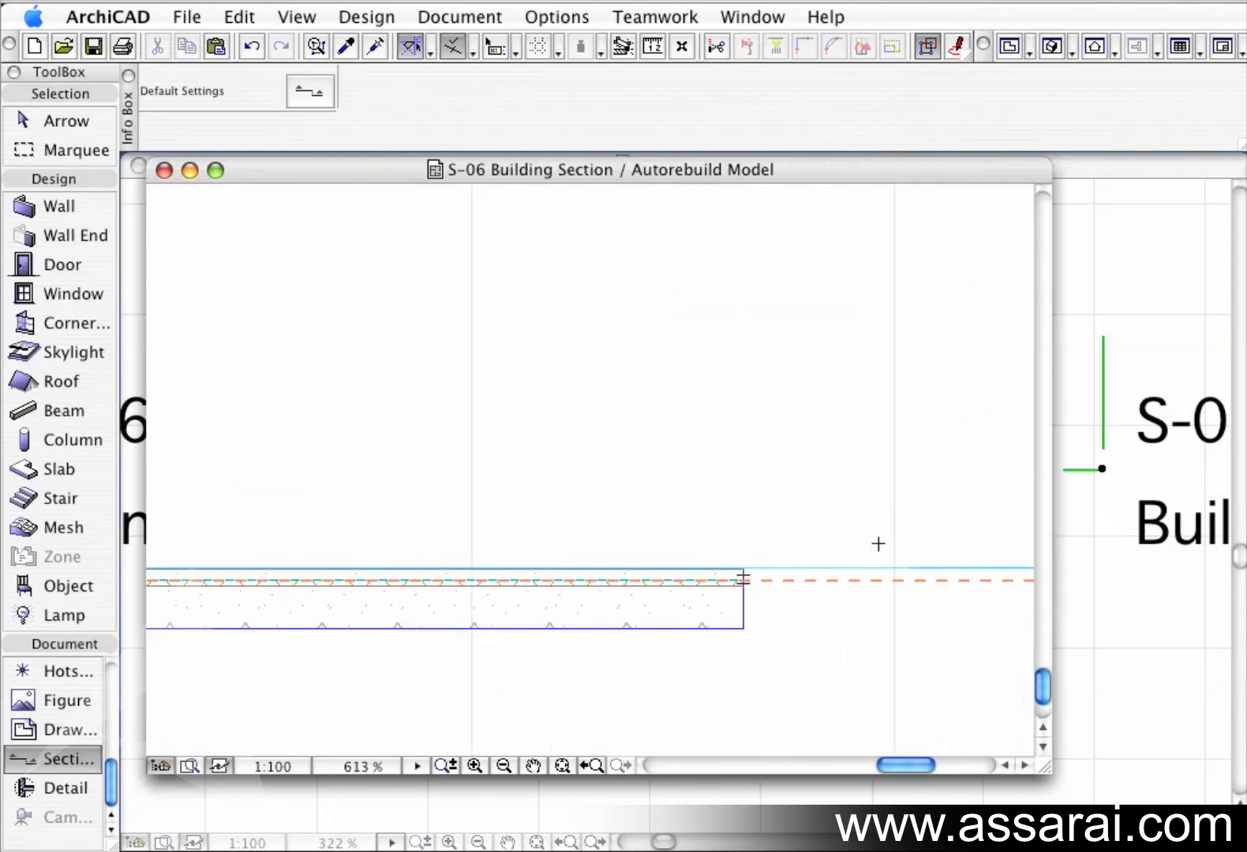
{"action": "scroll", "coordinate": [693, 596], "scroll_direction": "down", "scroll_amount": 3}
{"action": "scroll", "coordinate": [982, 616], "scroll_direction": "right", "scroll_amount": 5}
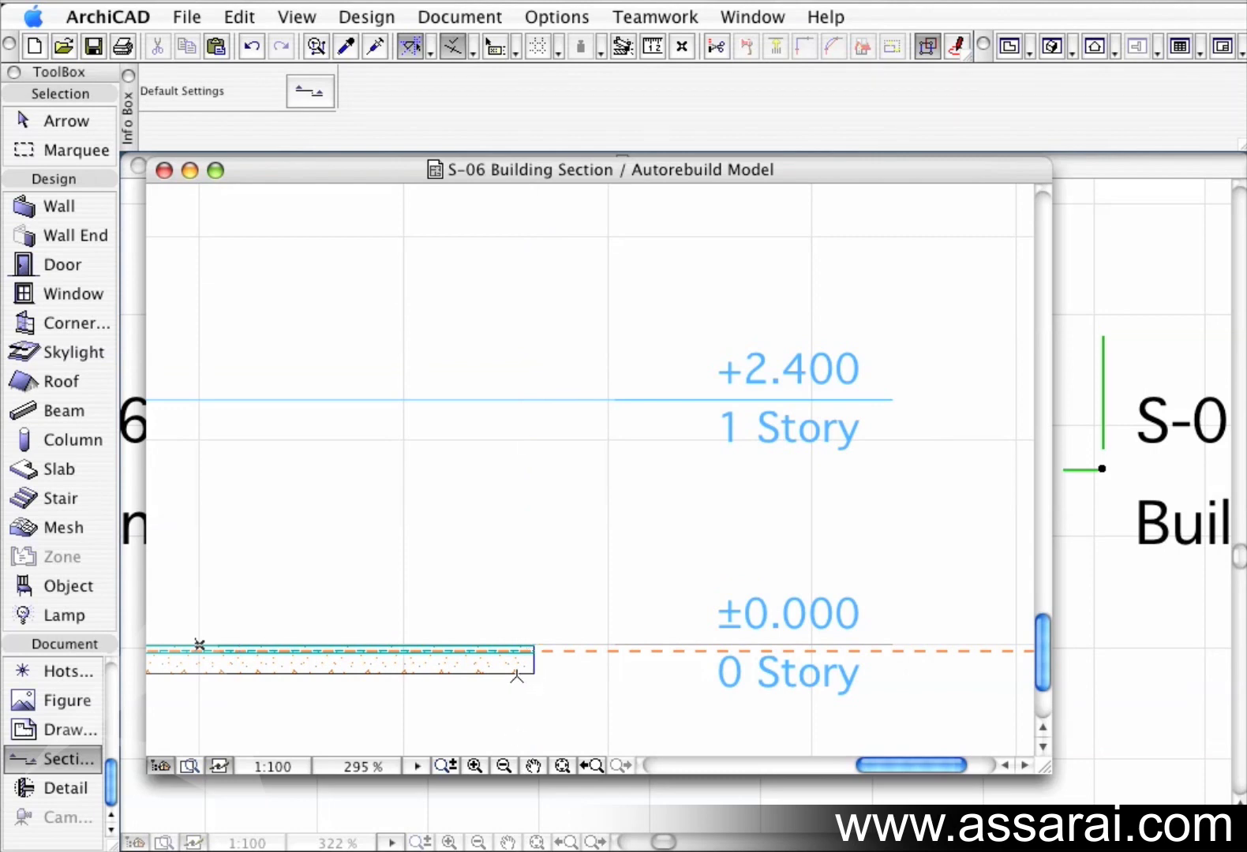
{"action": "left_click", "coordinate": [517, 675], "text": "shift"}
{"action": "left_click", "coordinate": [518, 675]}
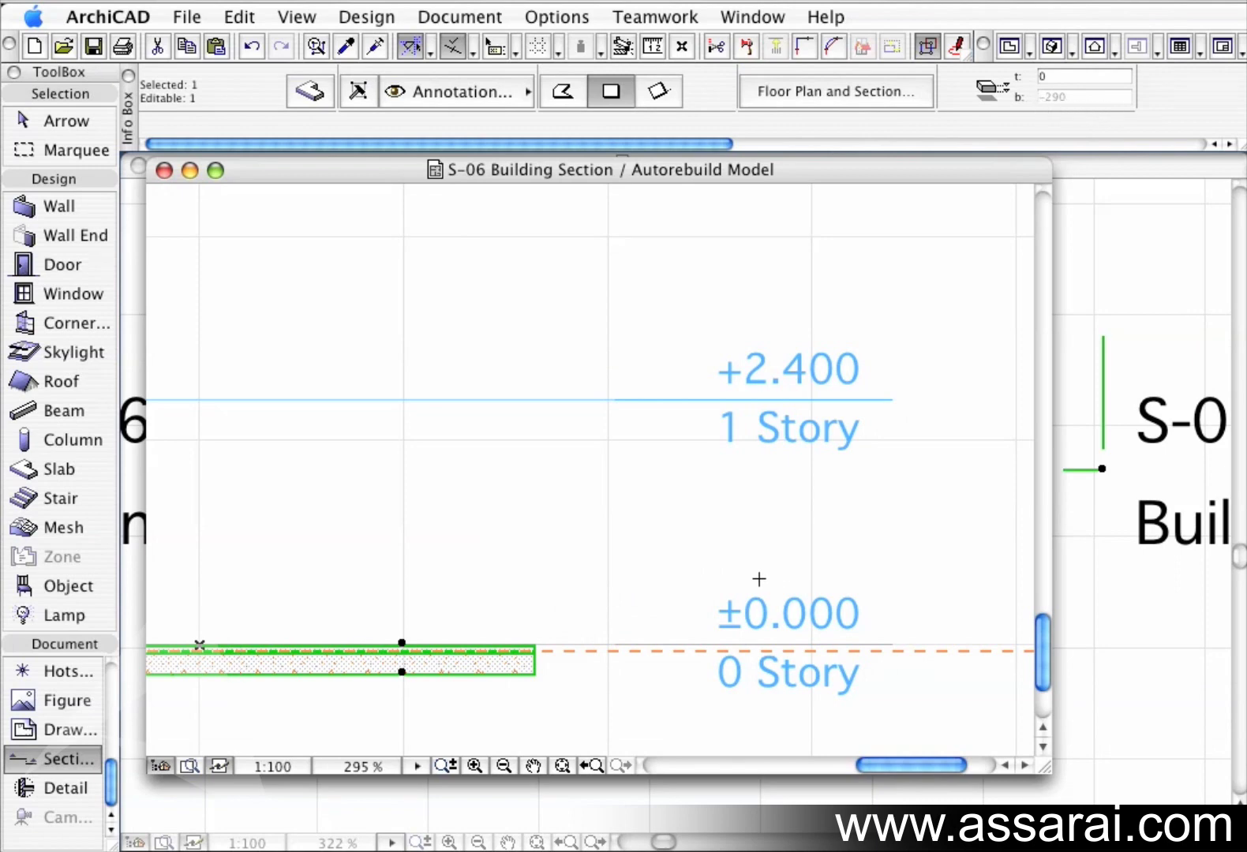
{"action": "key", "text": "Escape"}
{"action": "scroll", "coordinate": [581, 558], "scroll_direction": "down", "scroll_amount": 3}
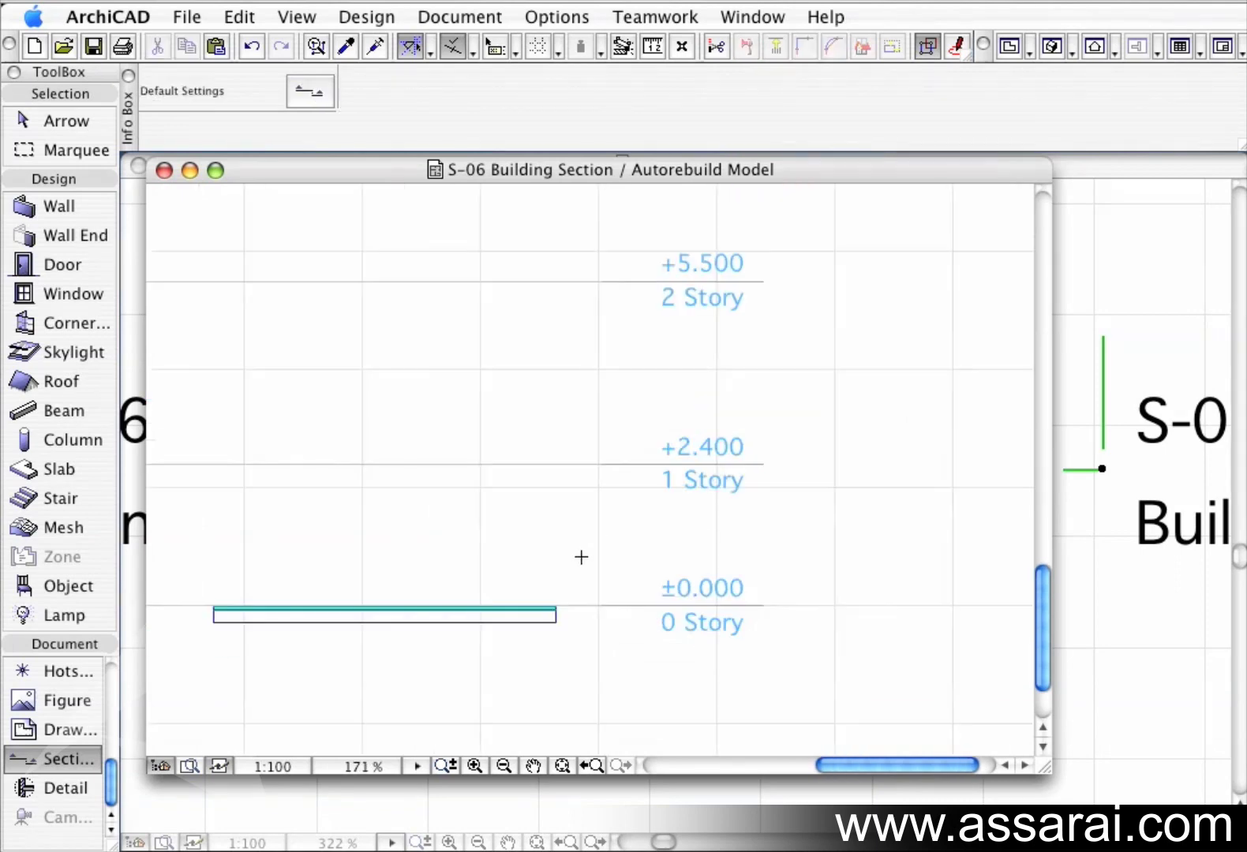
{"action": "scroll", "coordinate": [710, 632], "scroll_direction": "left", "scroll_amount": 3}
{"action": "scroll", "coordinate": [711, 636], "scroll_direction": "up", "scroll_amount": 6}
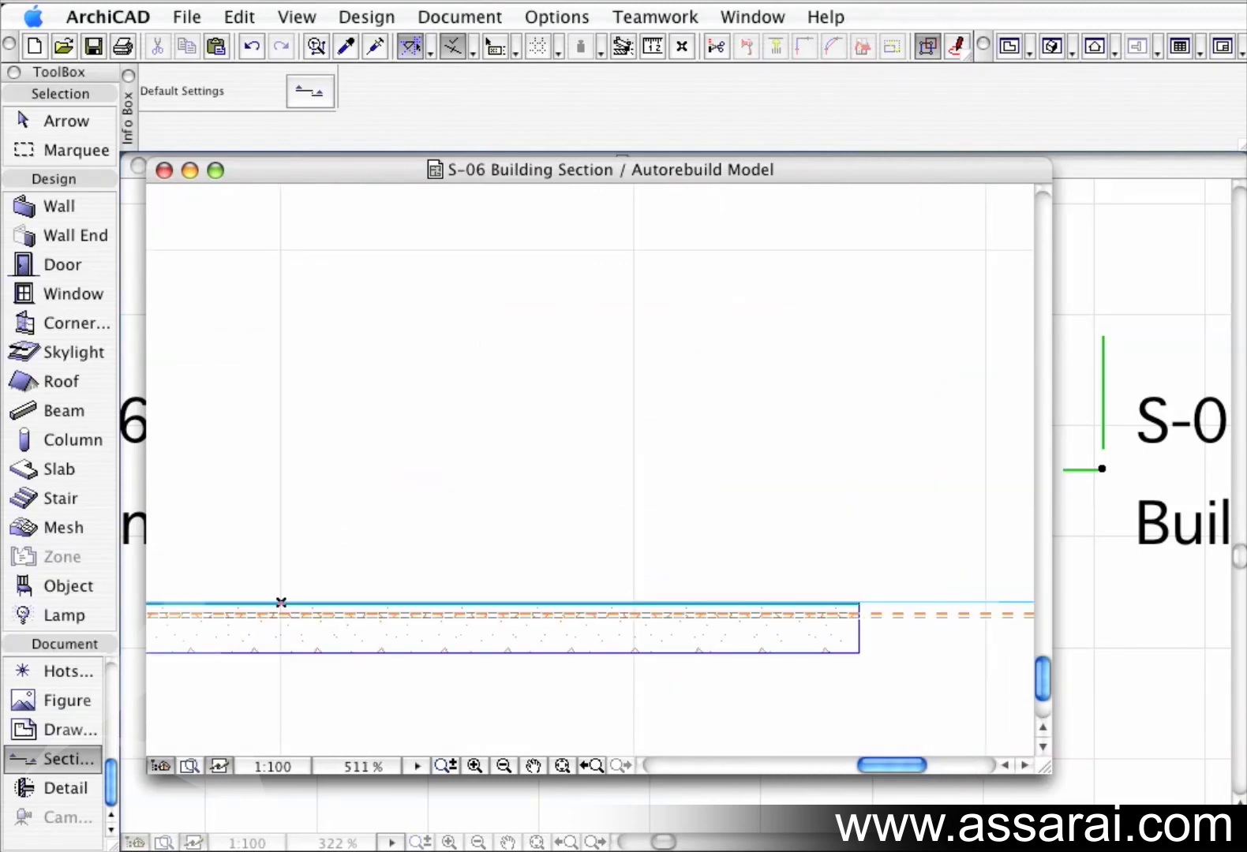
- Switch to the E-01 North Elevation and frame the slab as a thin band at ±0.000
{"action": "key", "text": "super+grave"}
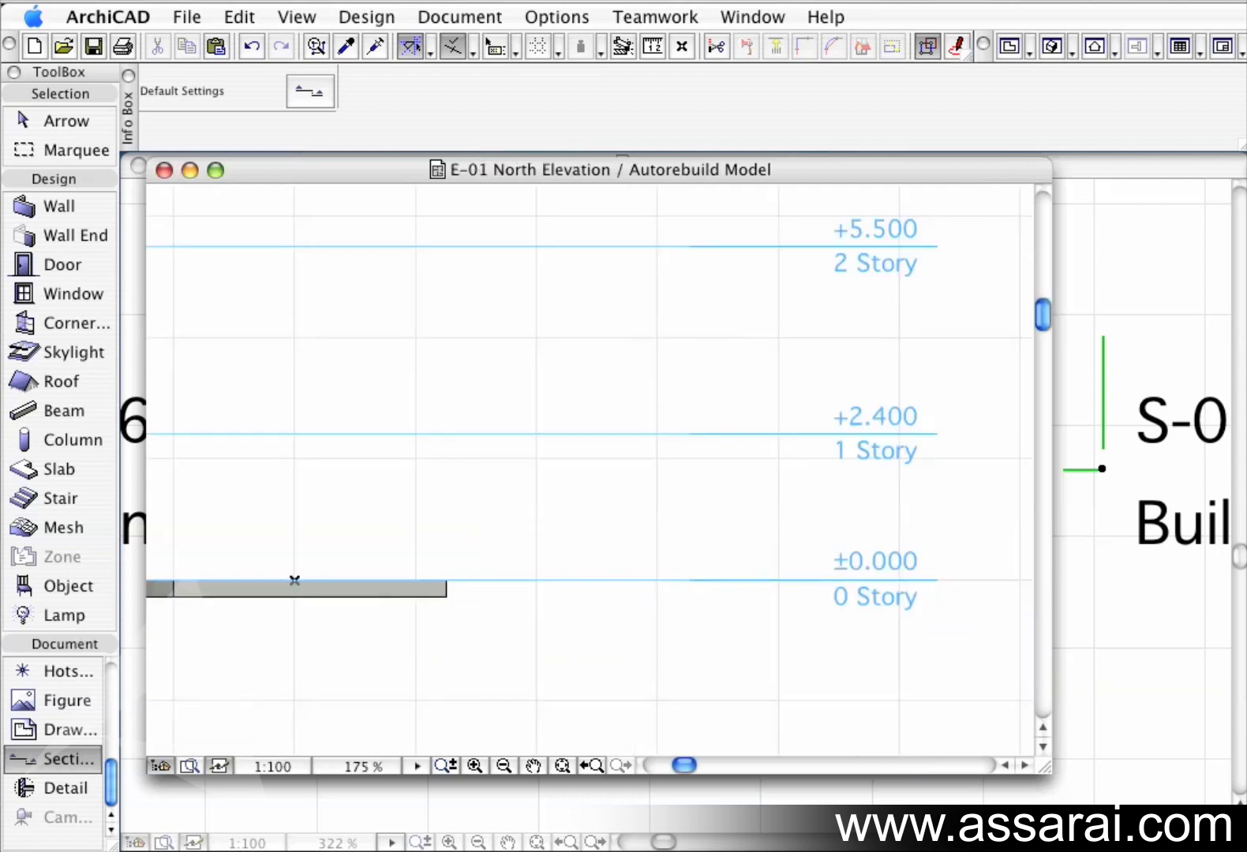
{"action": "middle_click_drag", "start_coordinate": [657, 563], "coordinate": [835, 576]}
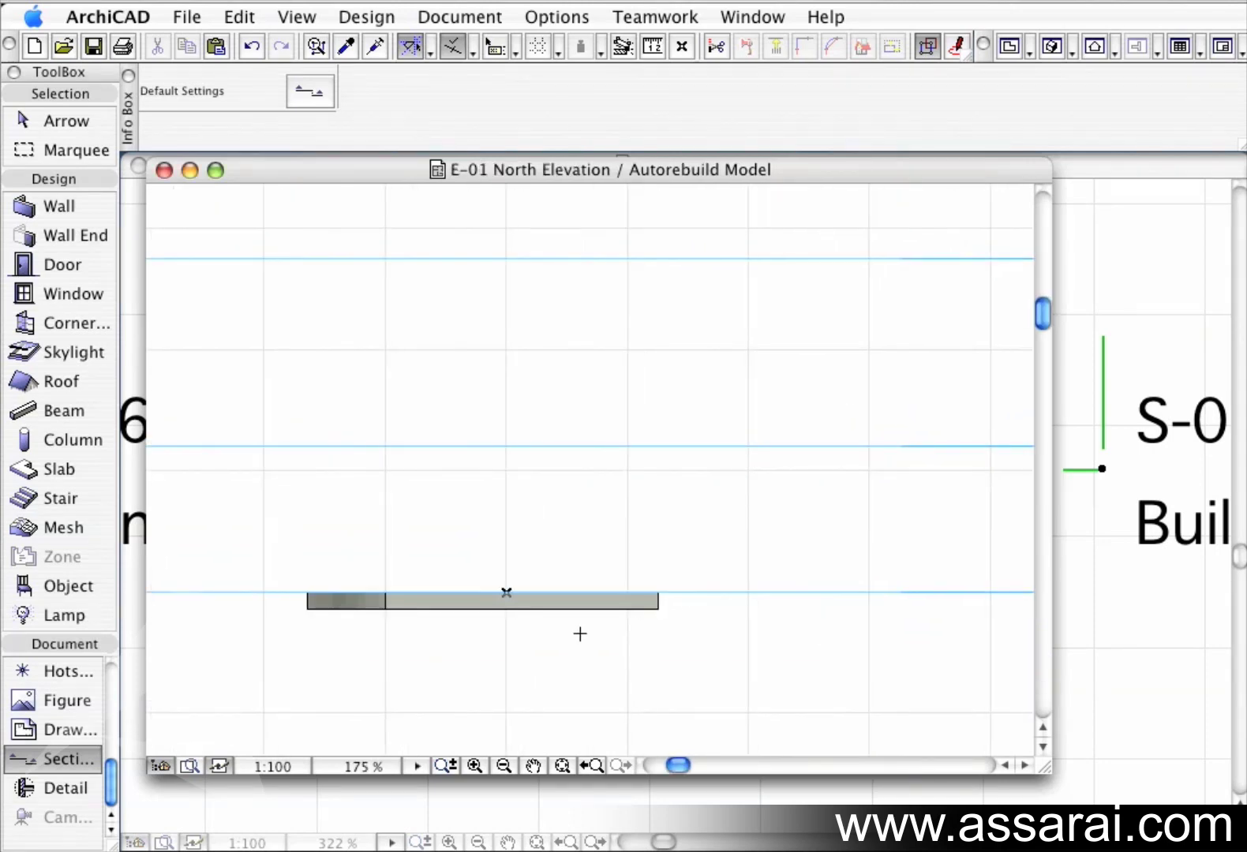
{"action": "scroll", "coordinate": [738, 609], "scroll_direction": "down", "scroll_amount": 2}
{"action": "middle_click_drag", "start_coordinate": [828, 607], "coordinate": [787, 629]}
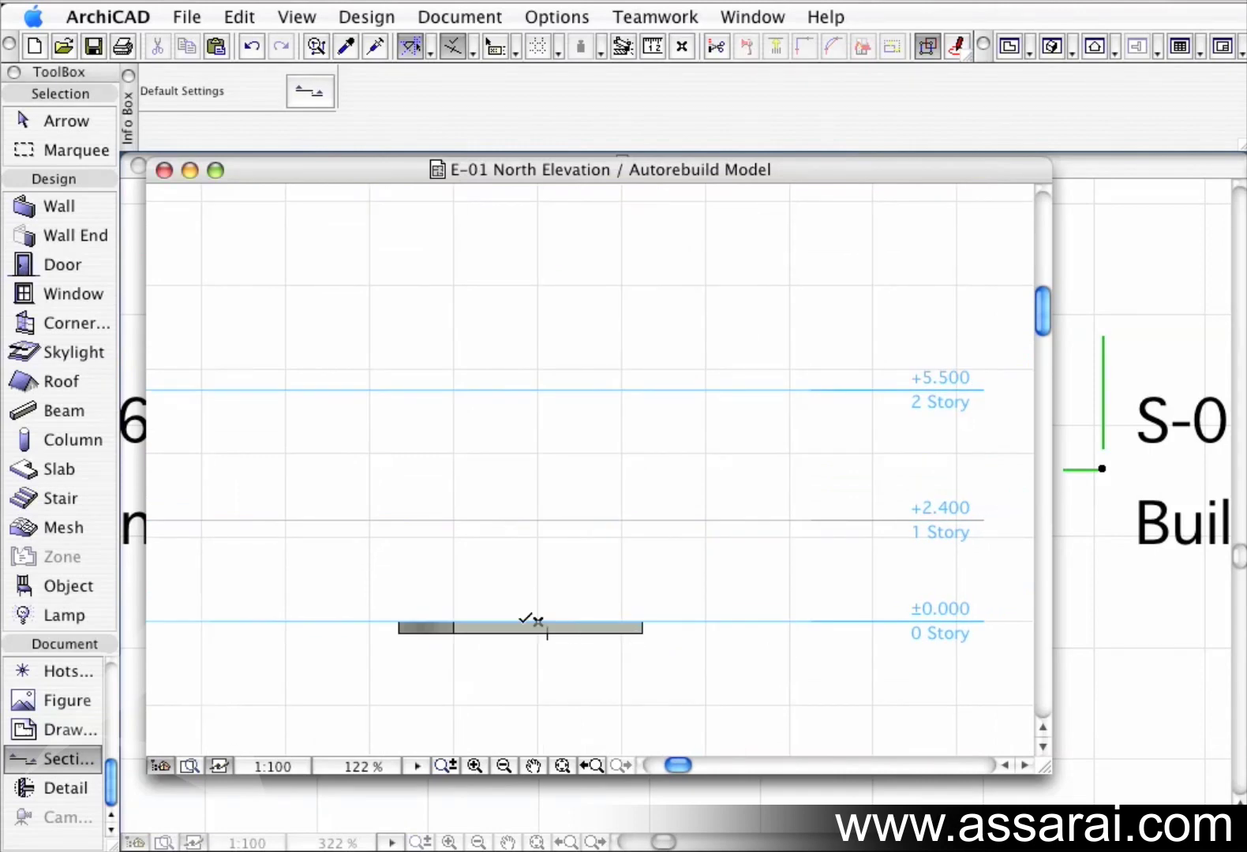
{"action": "scroll", "coordinate": [643, 629], "scroll_direction": "up", "scroll_amount": 3}
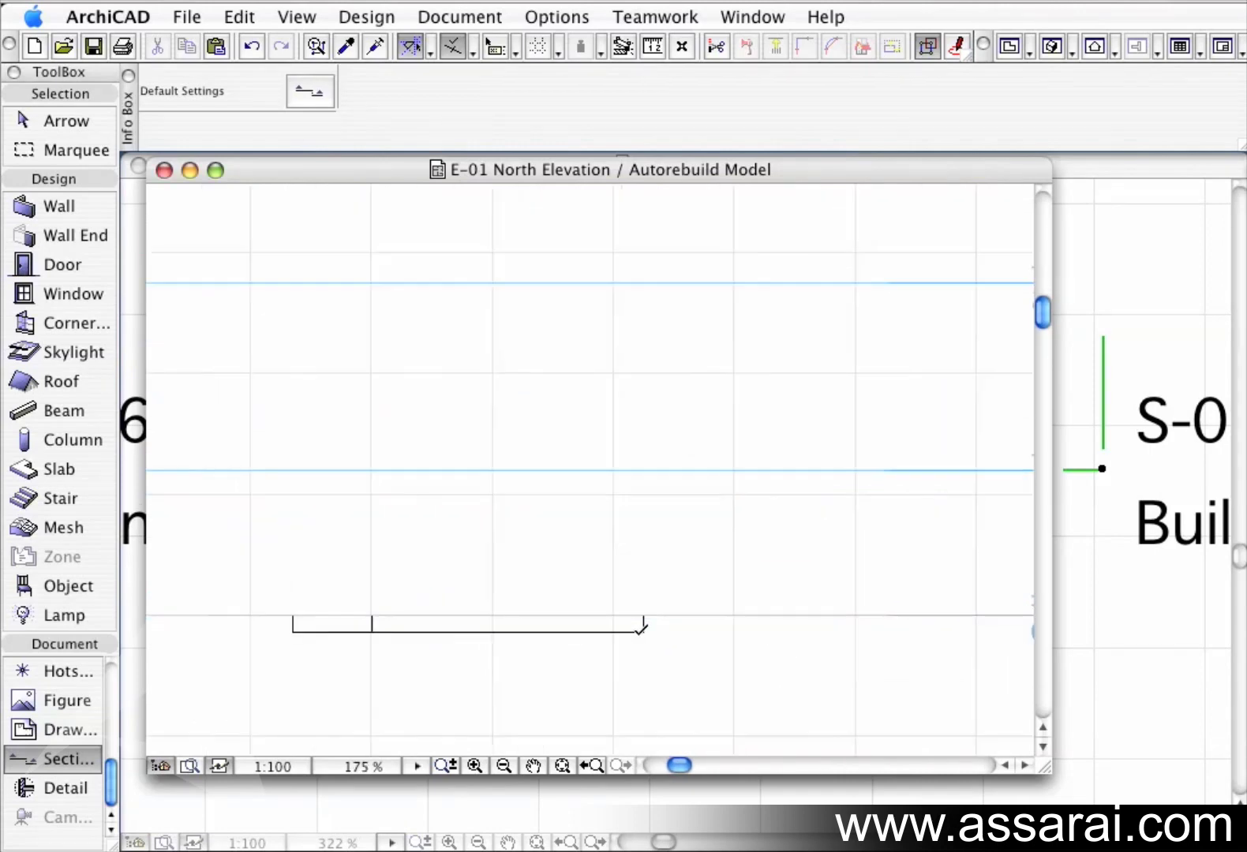
{"action": "scroll", "coordinate": [650, 625], "scroll_direction": "down", "scroll_amount": 1}
{"action": "middle_click_drag", "start_coordinate": [648, 624], "coordinate": [795, 643]}
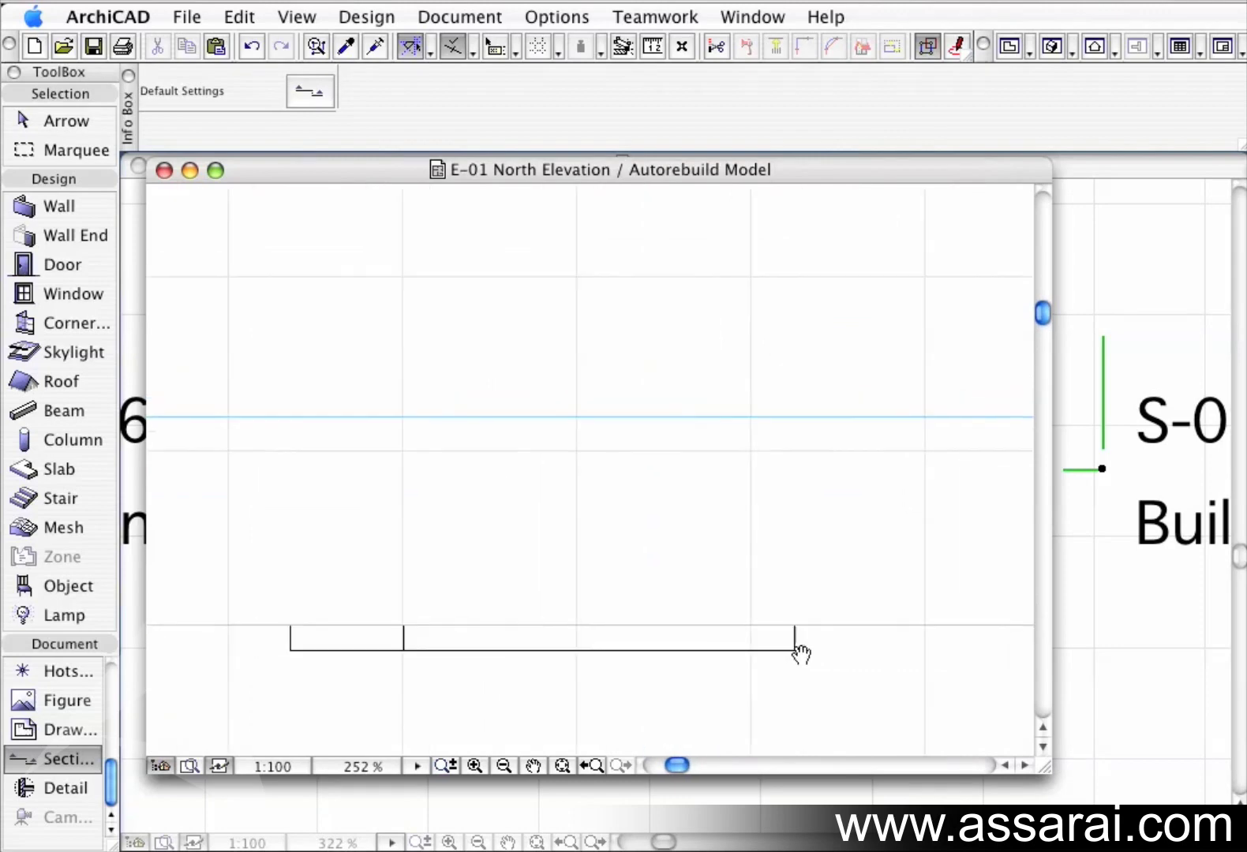
{"action": "scroll", "coordinate": [800, 643], "scroll_direction": "down", "scroll_amount": 4}
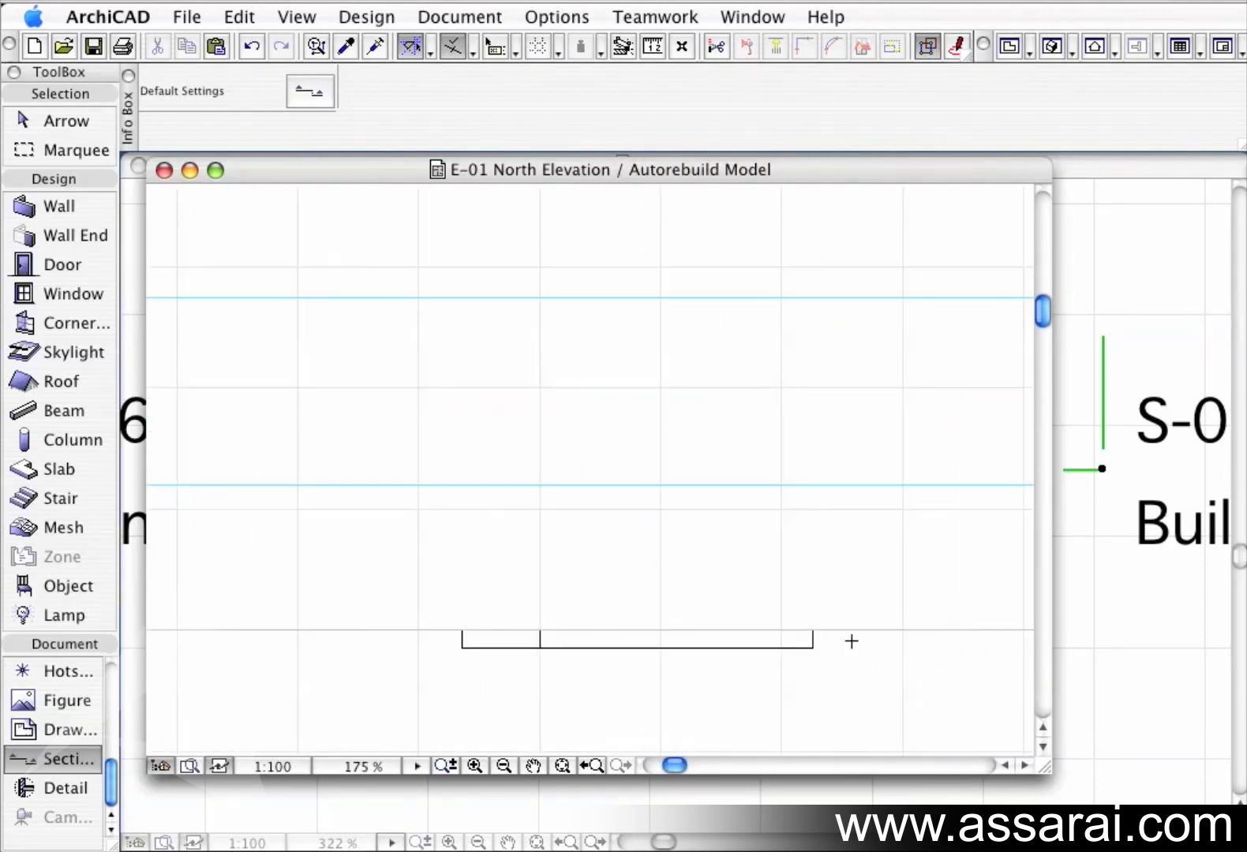
{"action": "middle_click_drag", "start_coordinate": [855, 640], "coordinate": [708, 609]}
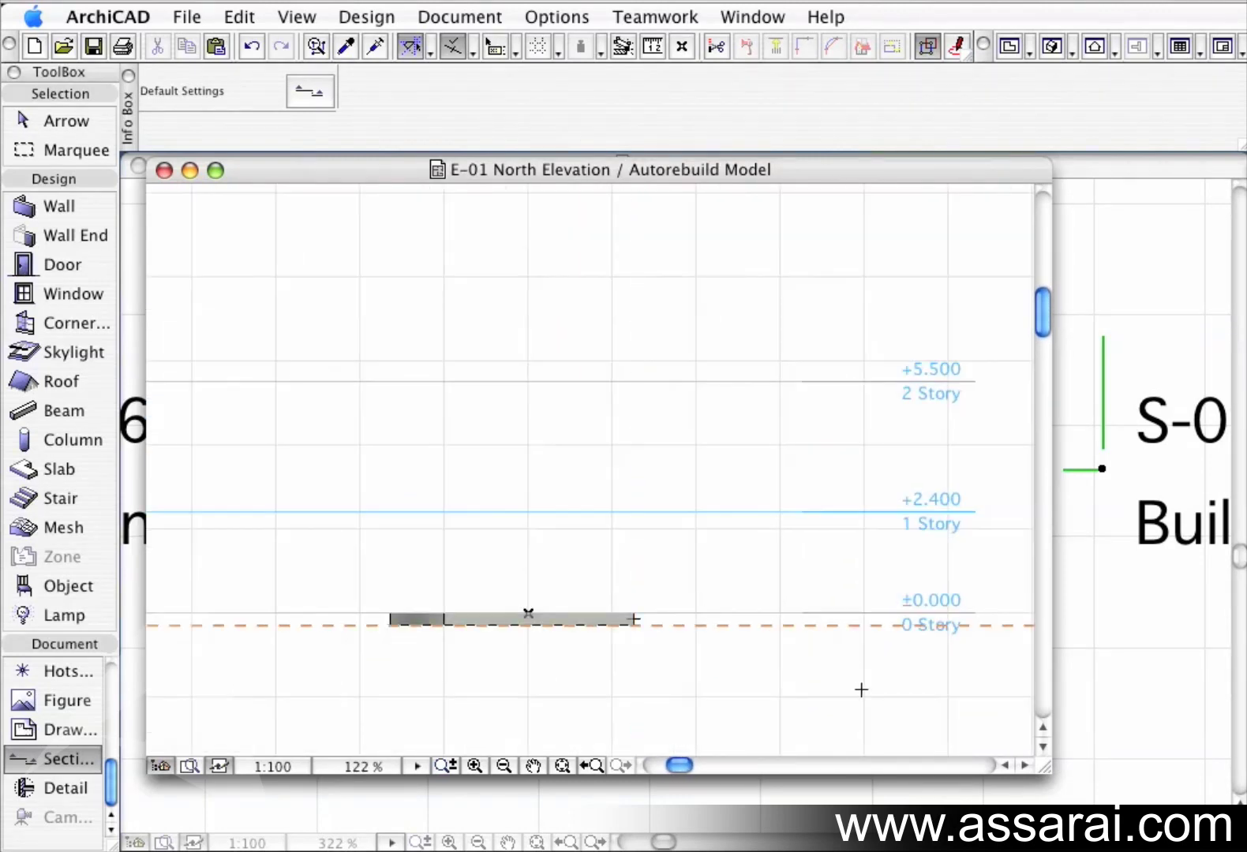